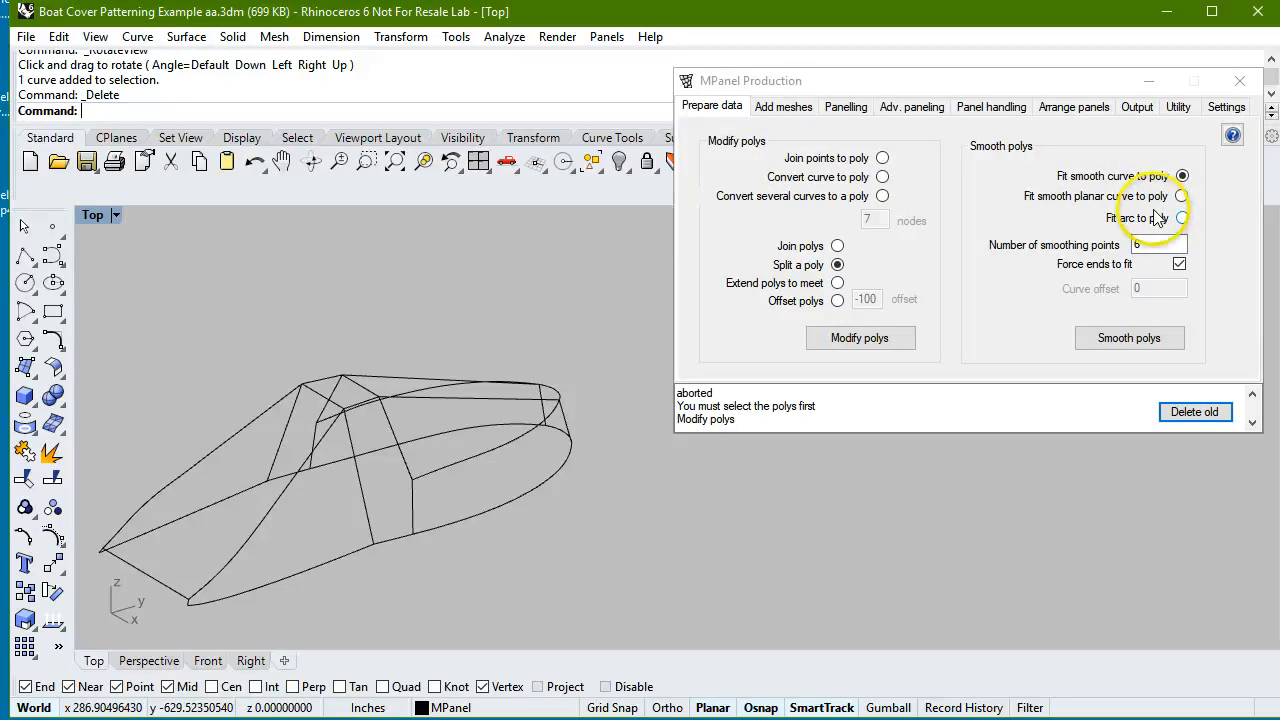
# Examine the four curves bounding the narrow curved side area at the bow, selecting each in turn.
pyautogui.click(484, 452)
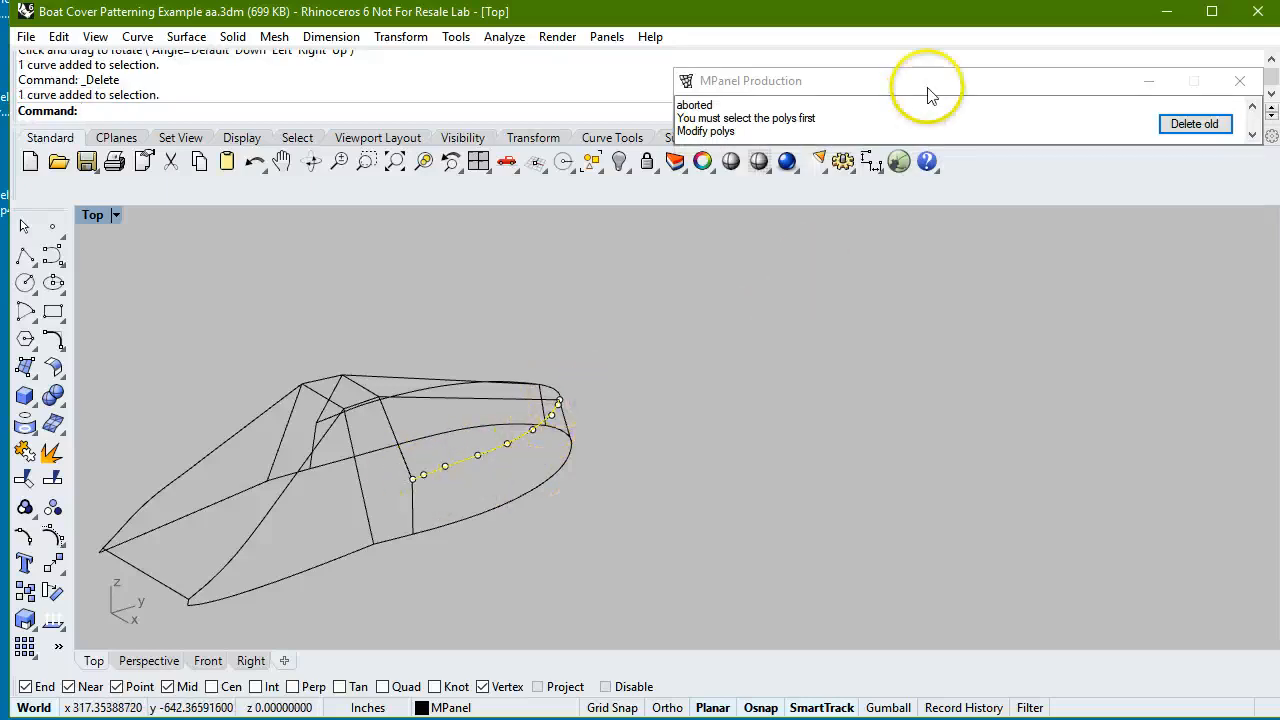
pyautogui.moveTo(934, 86)
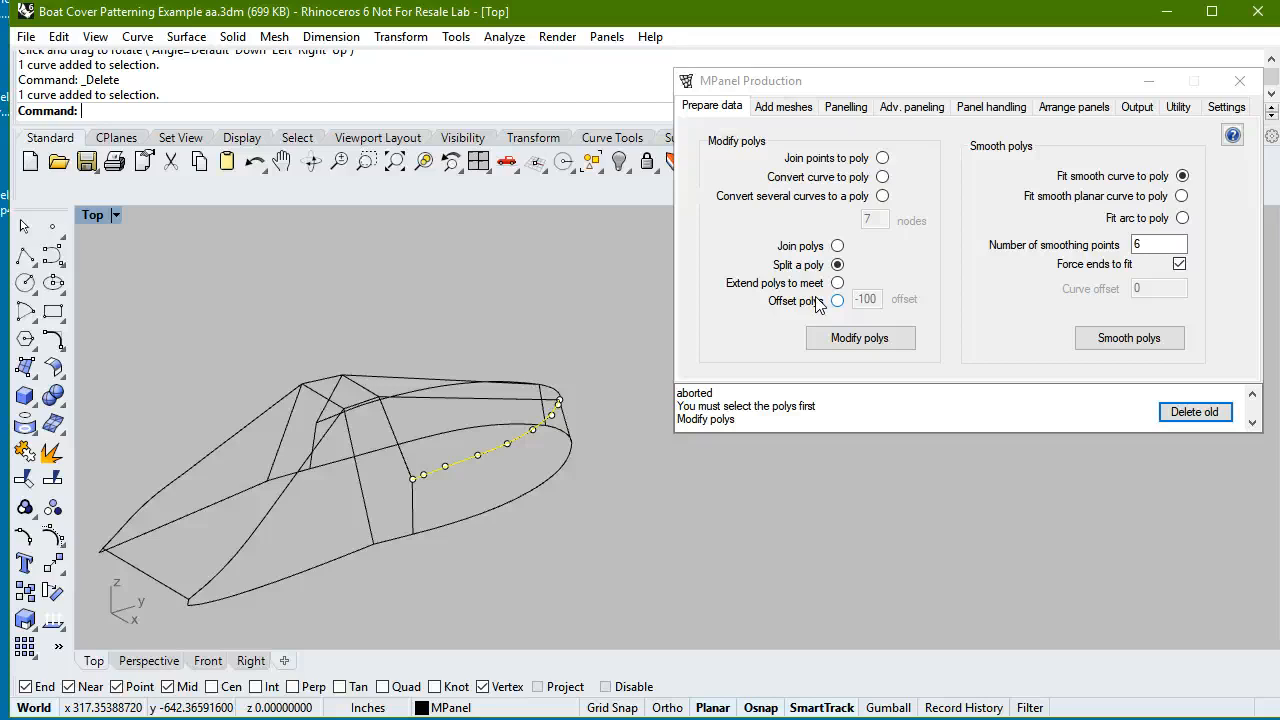
pyautogui.click(651, 498)
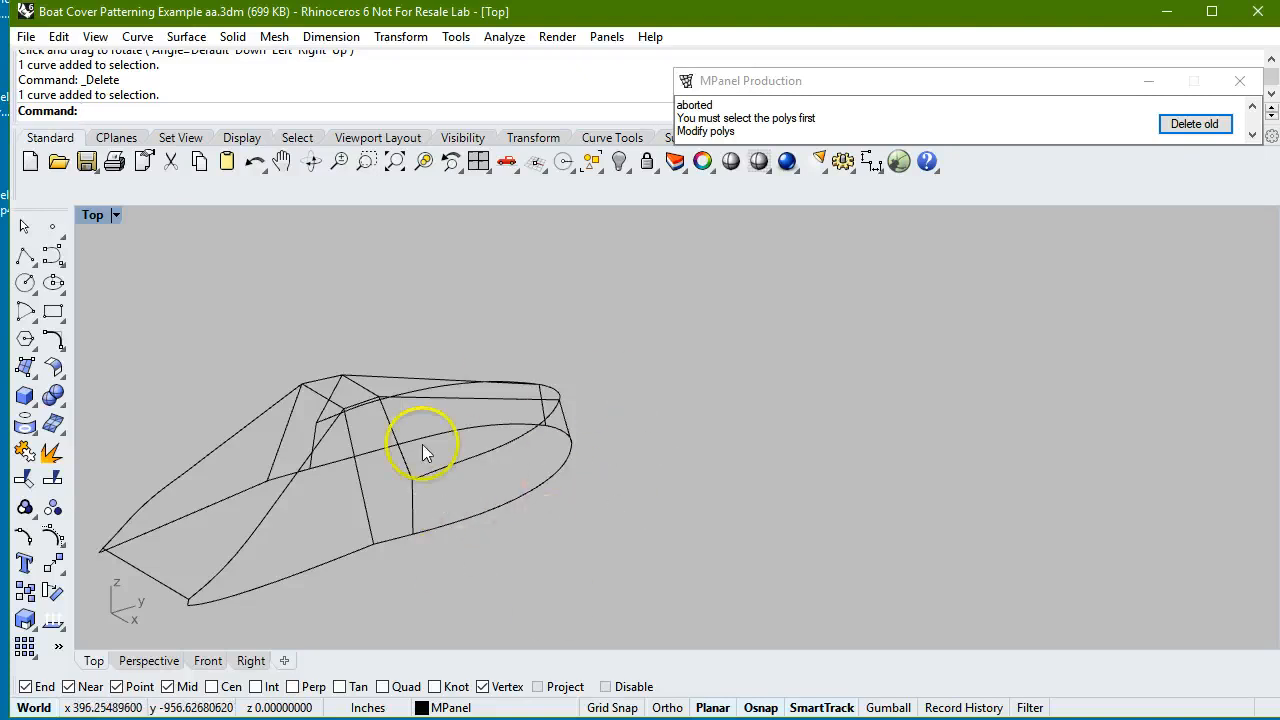
pyautogui.click(514, 498)
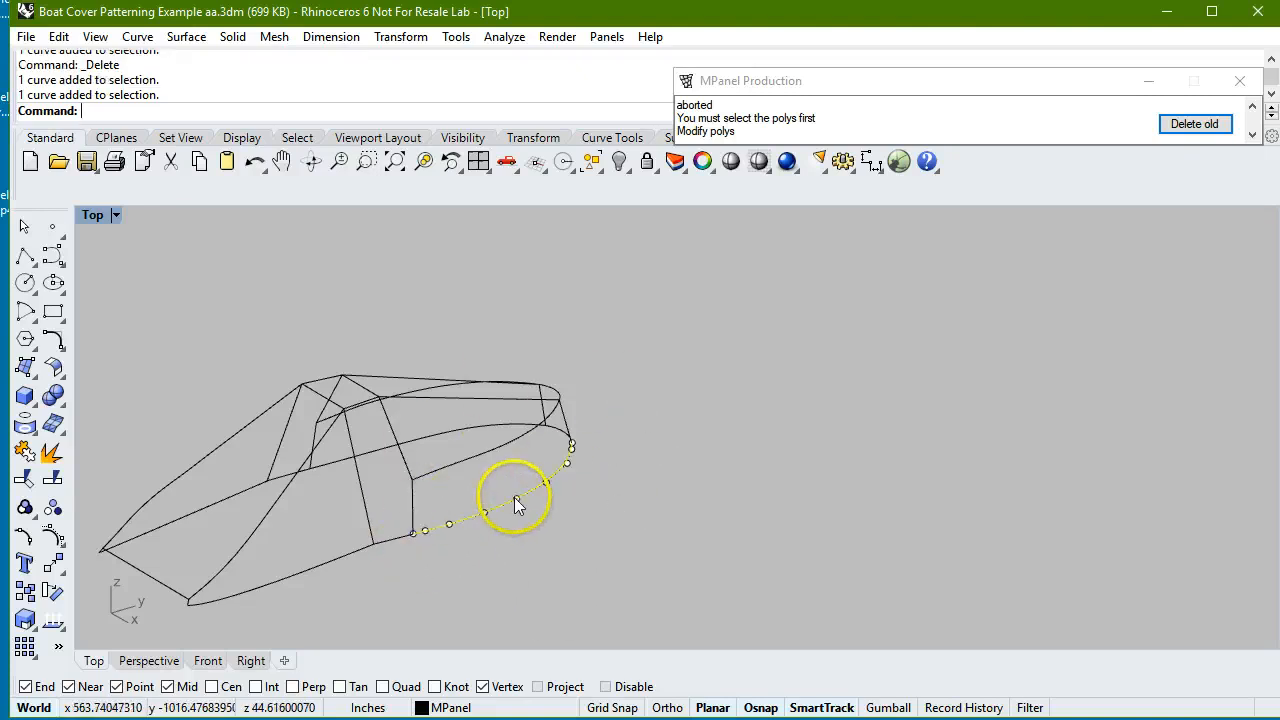
pyautogui.click(487, 451)
pyautogui.click(412, 500)
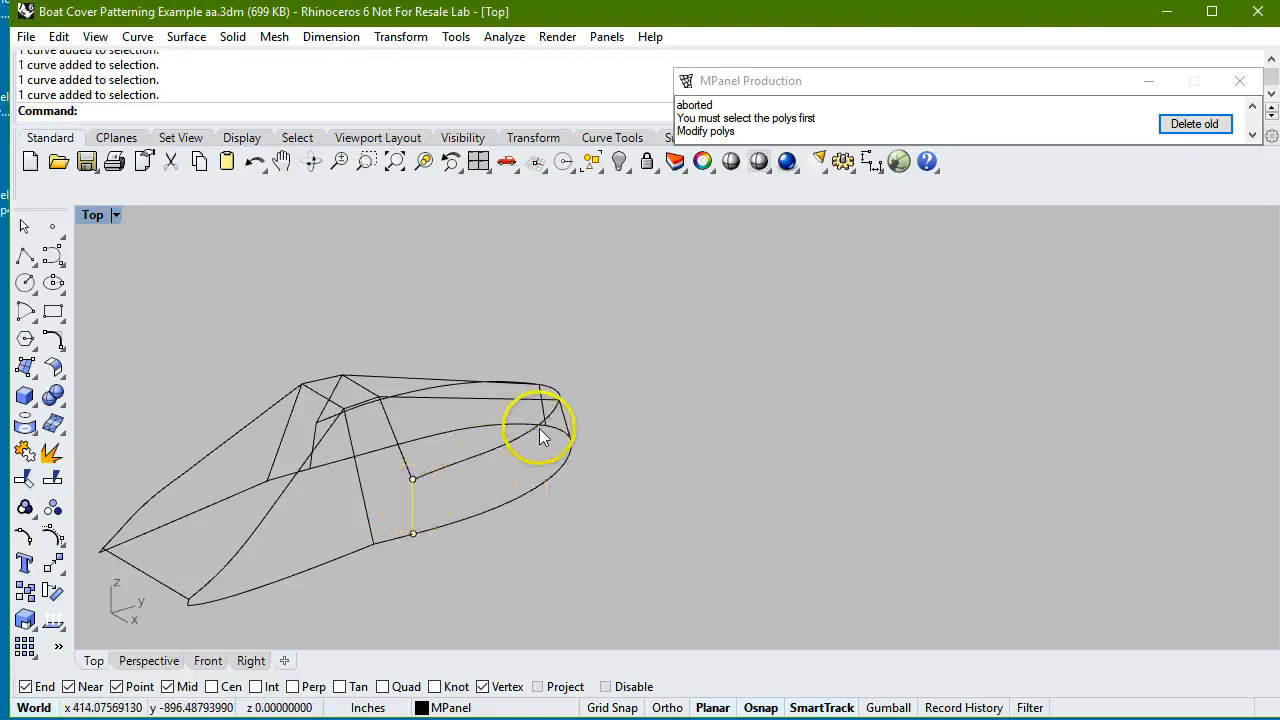
pyautogui.click(565, 415)
pyautogui.click(700, 362)
# Add a mesh between the four edges of the bow side strip, choosing its bottom, right, top and left curves.
pyautogui.moveTo(886, 71)
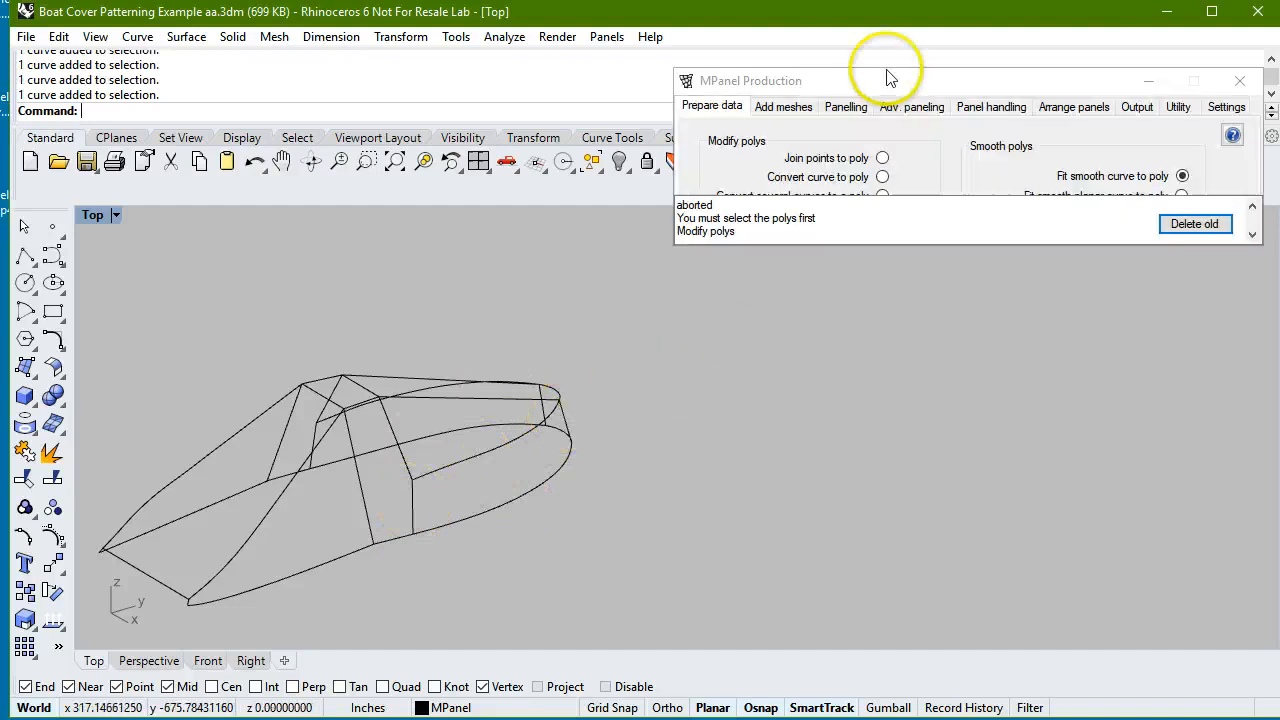
pyautogui.click(796, 108)
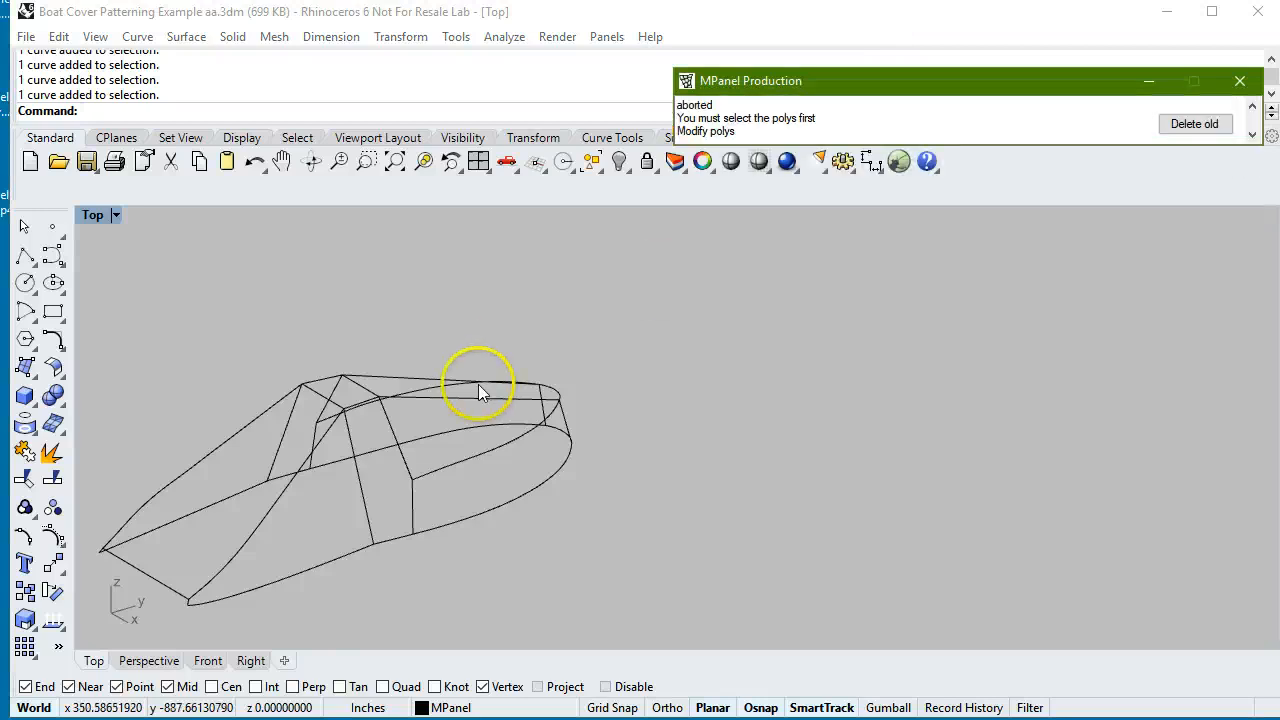
pyautogui.moveTo(929, 114)
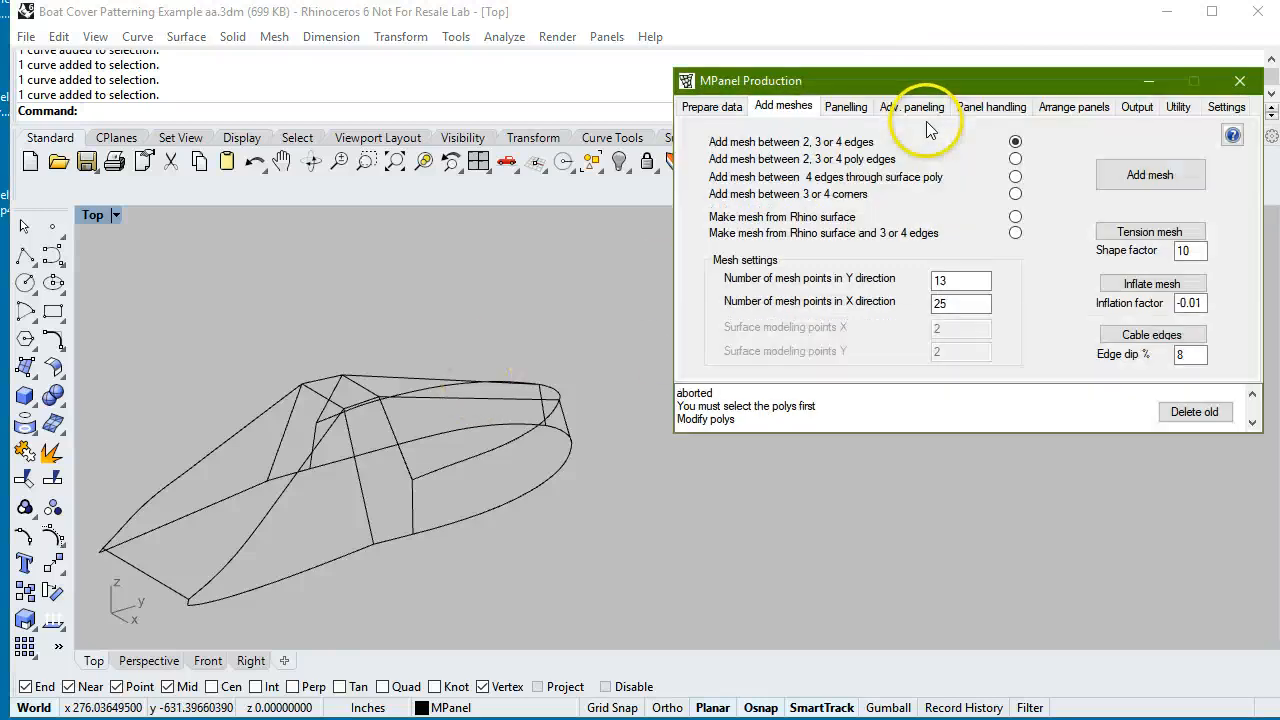
pyautogui.click(1133, 177)
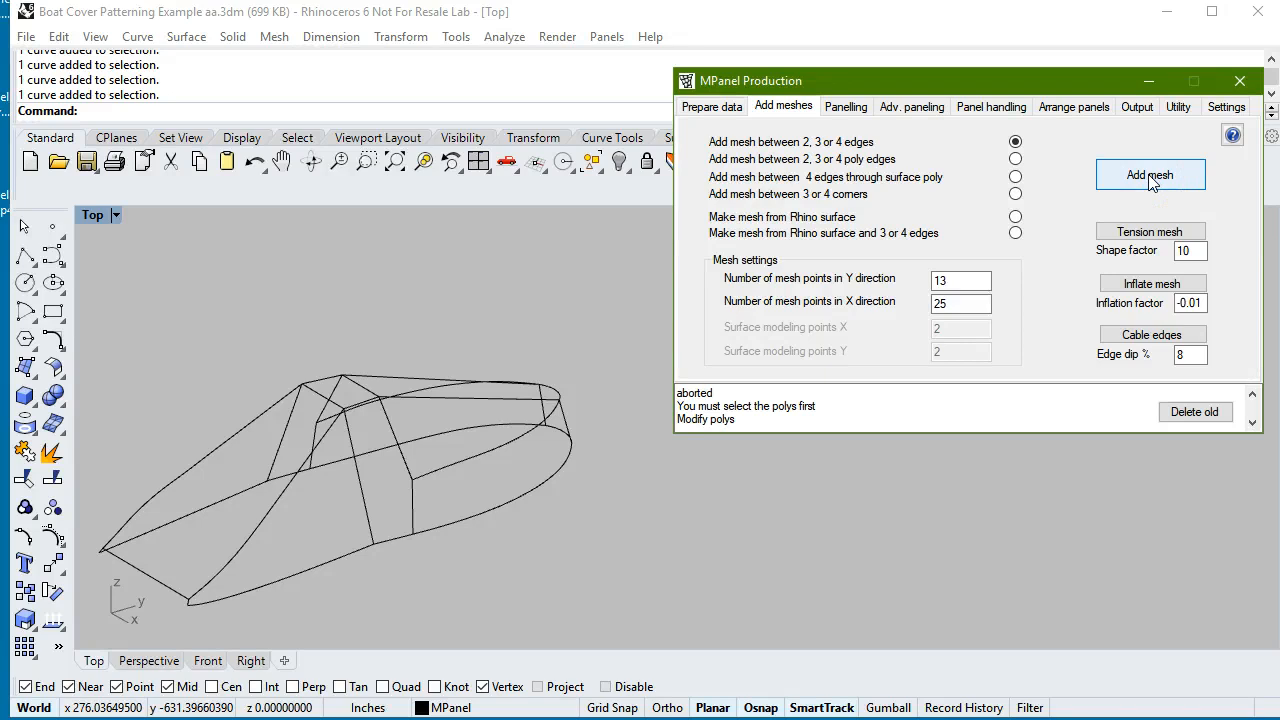
pyautogui.click(1150, 177)
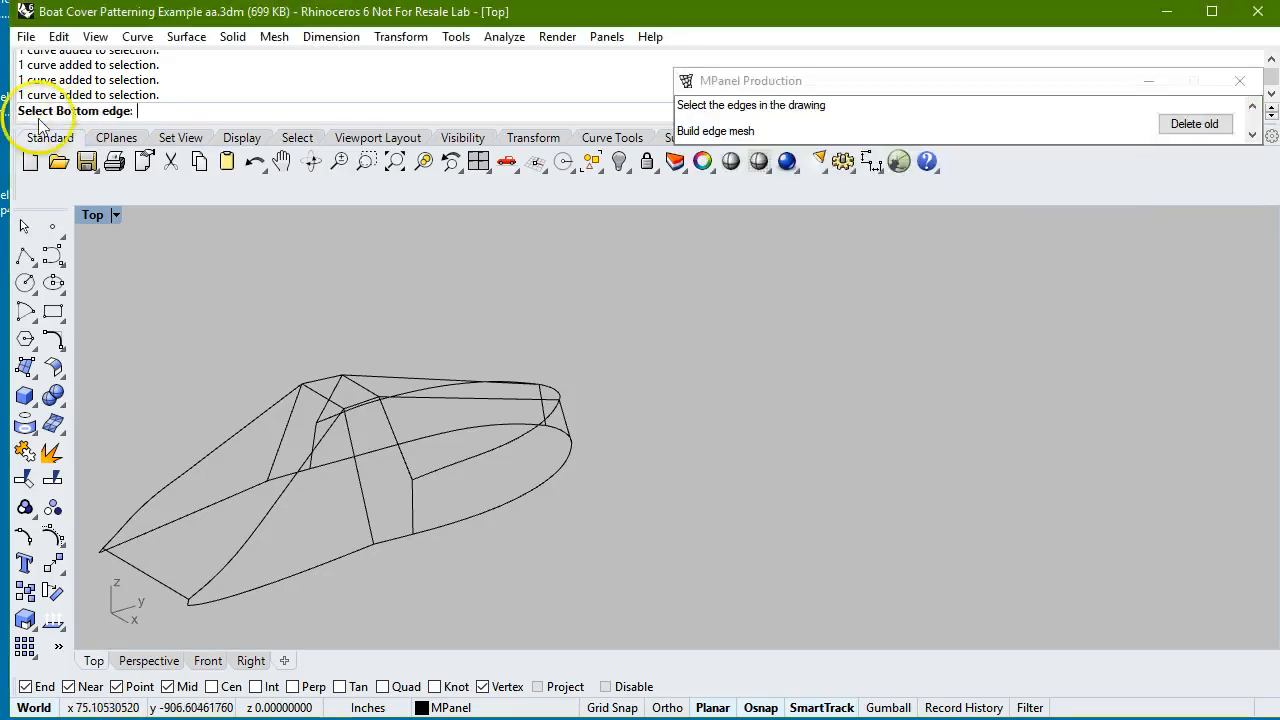
pyautogui.click(529, 494)
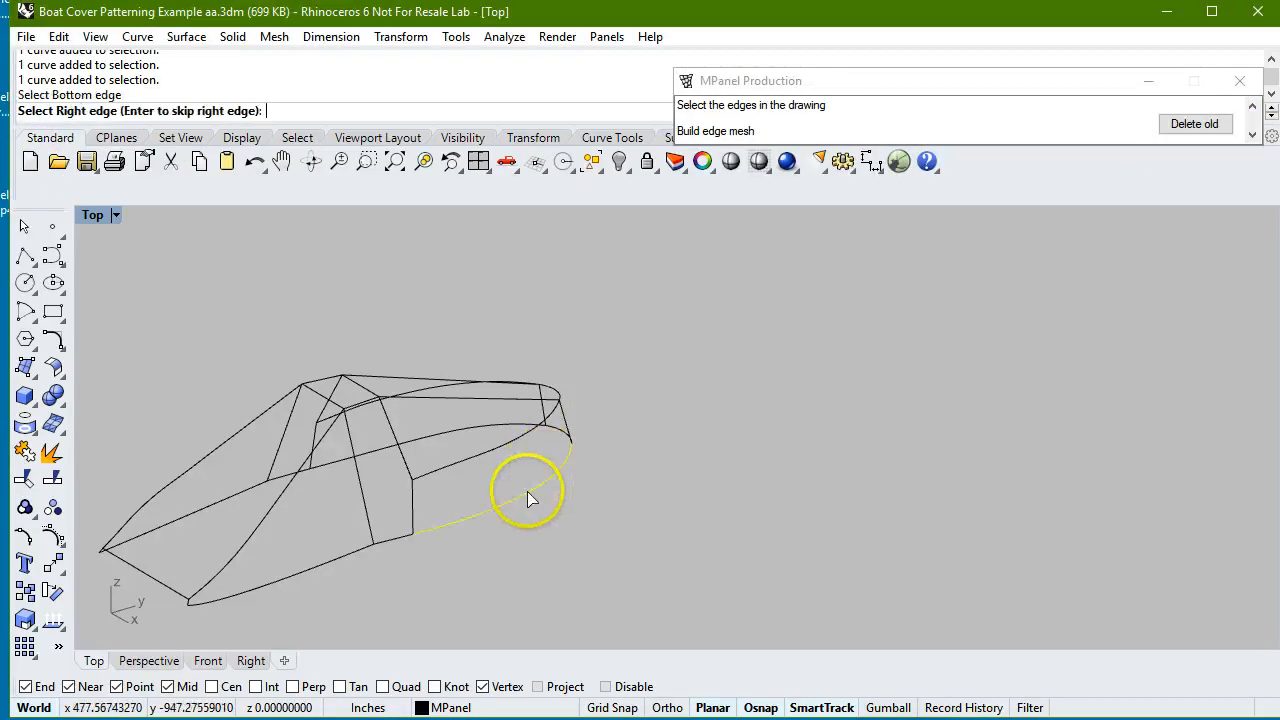
pyautogui.click(558, 422)
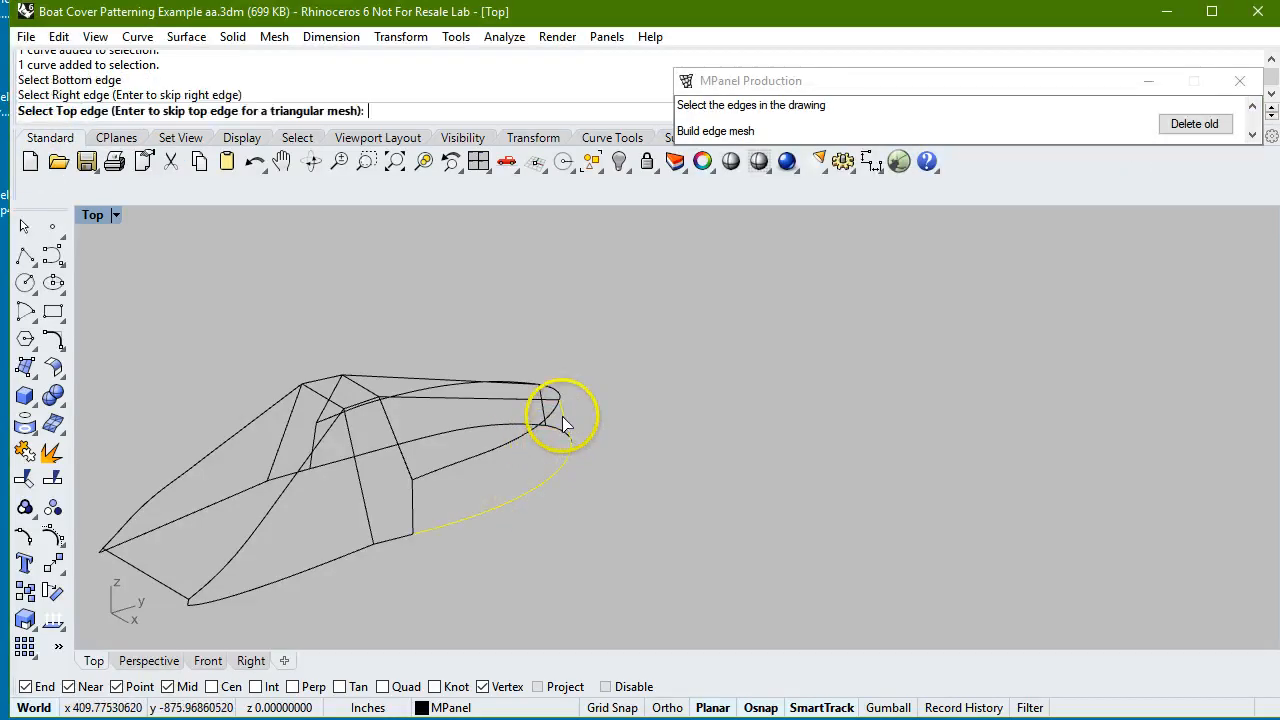
pyautogui.click(516, 436)
pyautogui.click(409, 514)
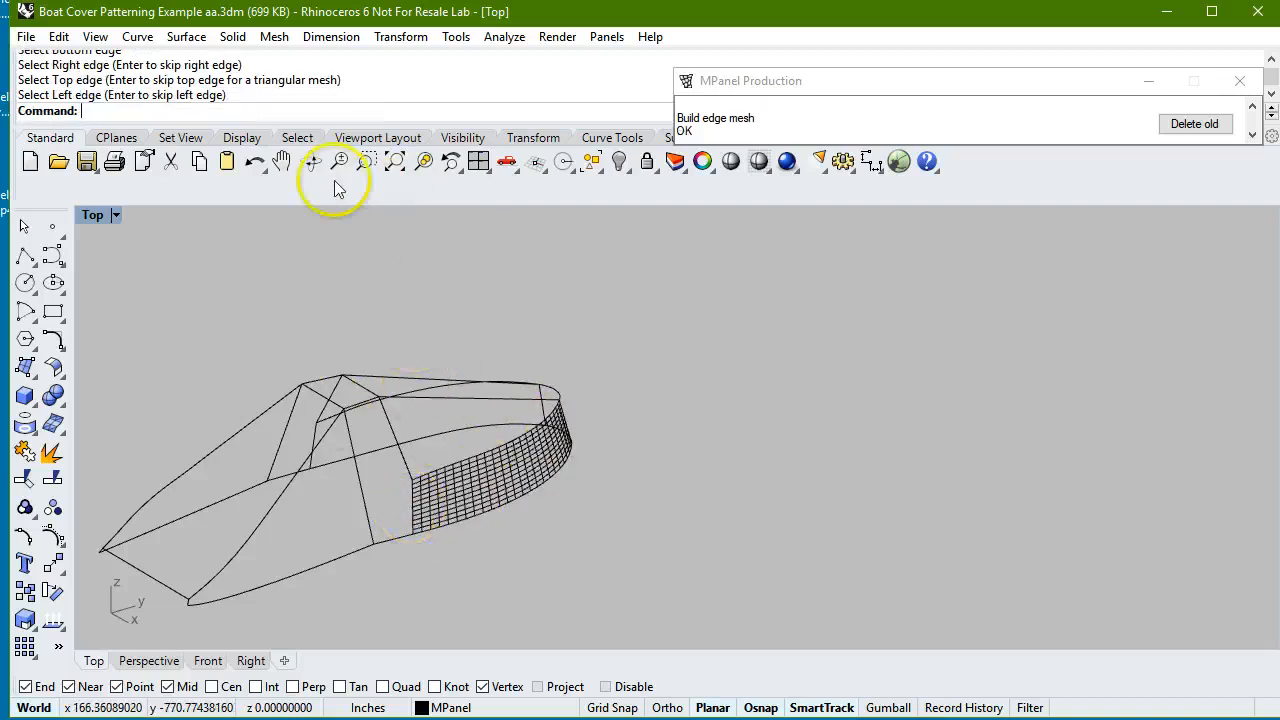
# Add a triangular mesh above the bow side strip from the shared curve, centre line and cross line, skipping the top edge.
pyautogui.click(312, 165)
pyautogui.moveTo(449, 334); pyautogui.dragTo(488, 324)
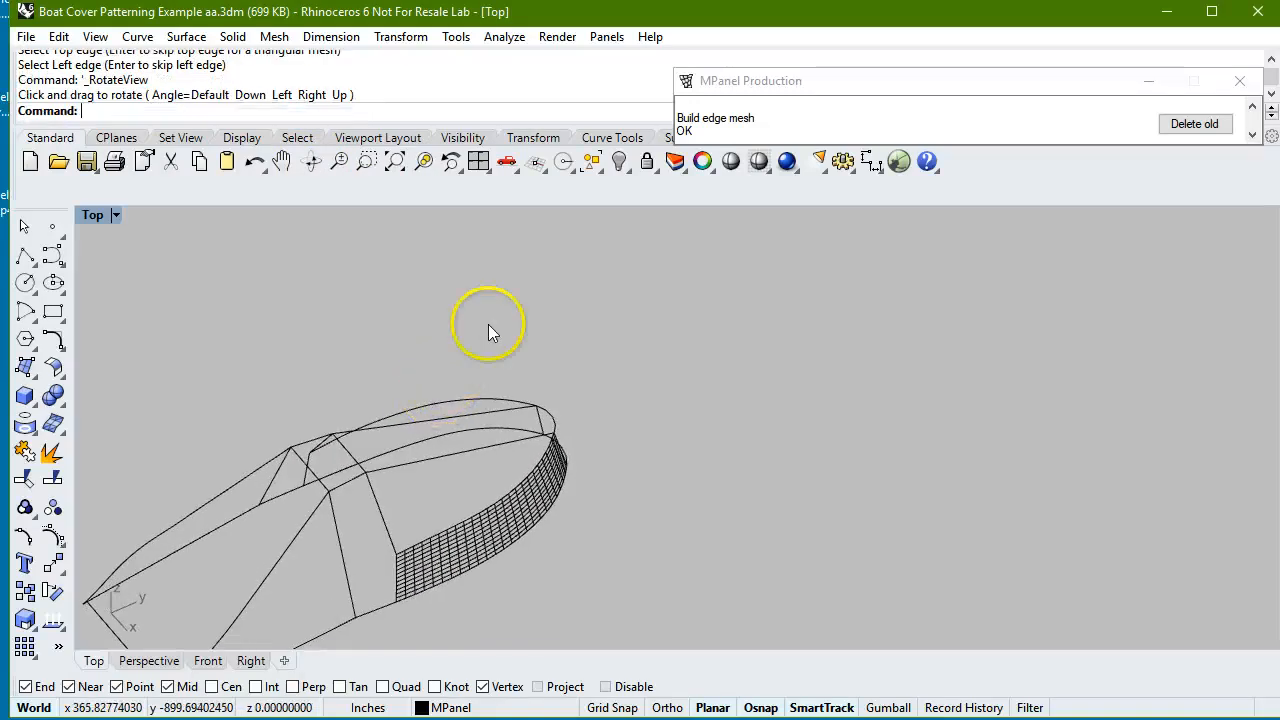
pyautogui.scroll(4, 449, 424)
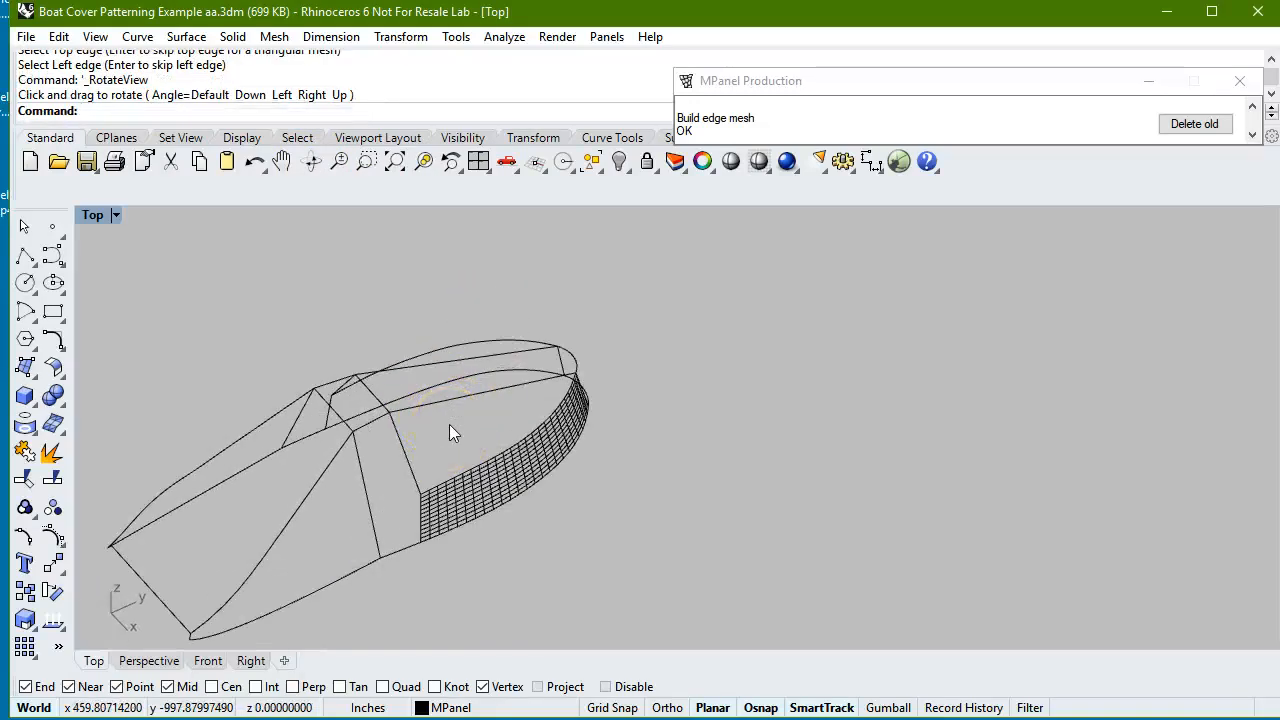
pyautogui.moveTo(989, 143)
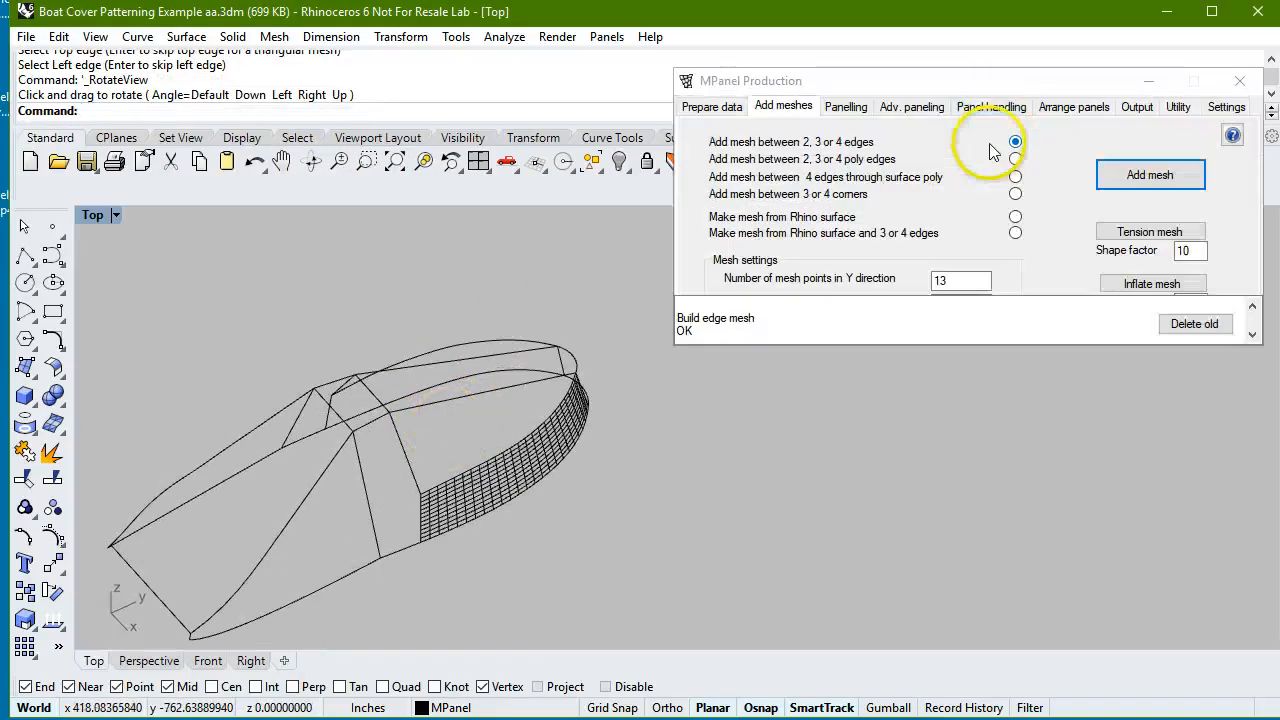
pyautogui.click(1152, 176)
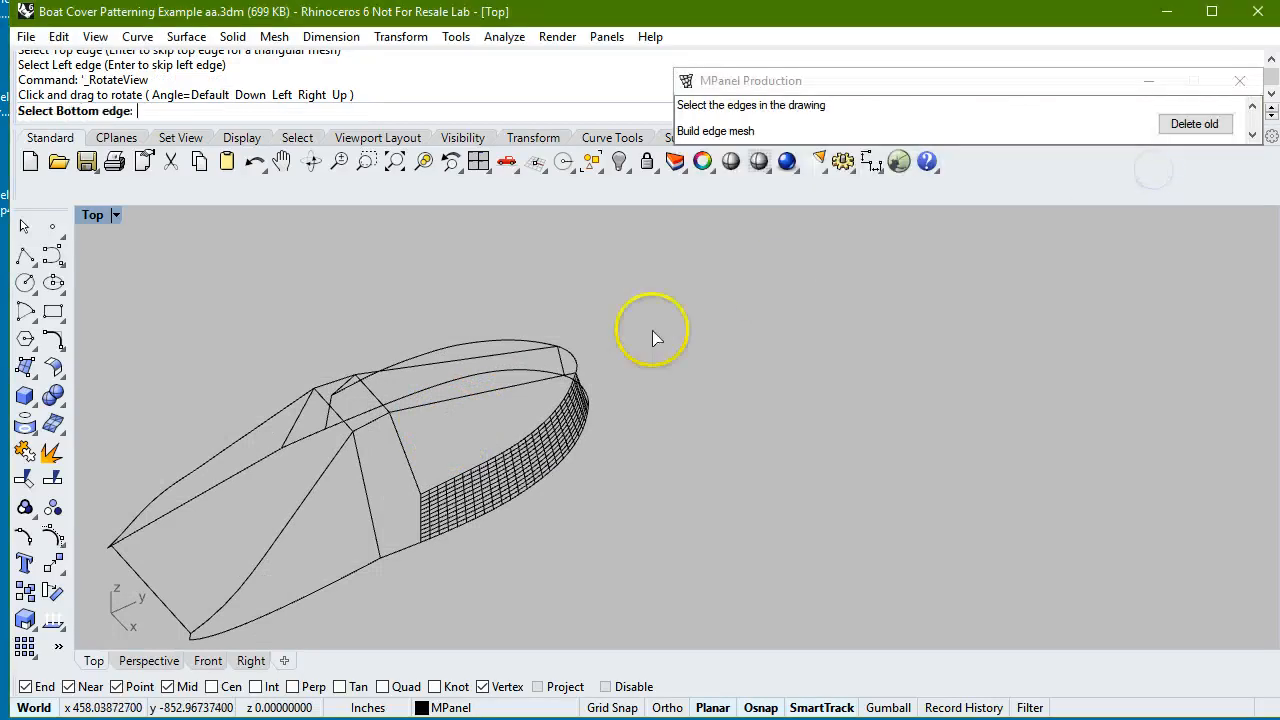
pyautogui.click(512, 455)
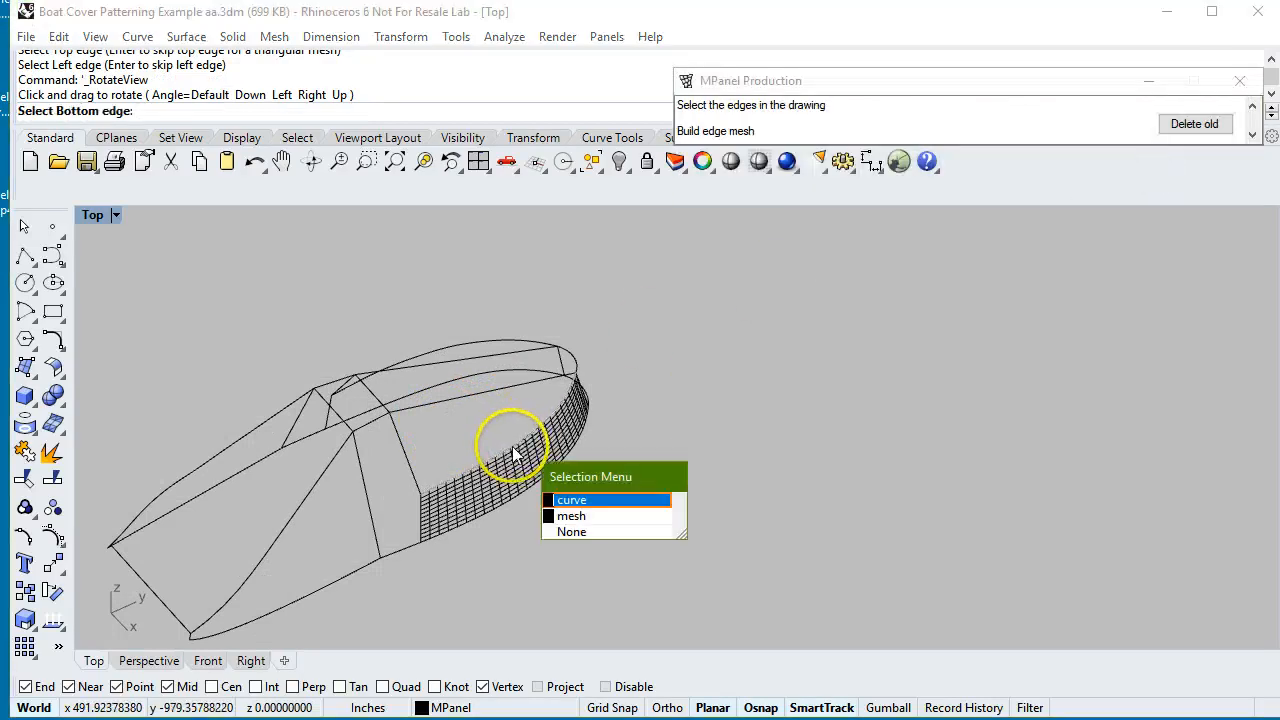
pyautogui.click(601, 501)
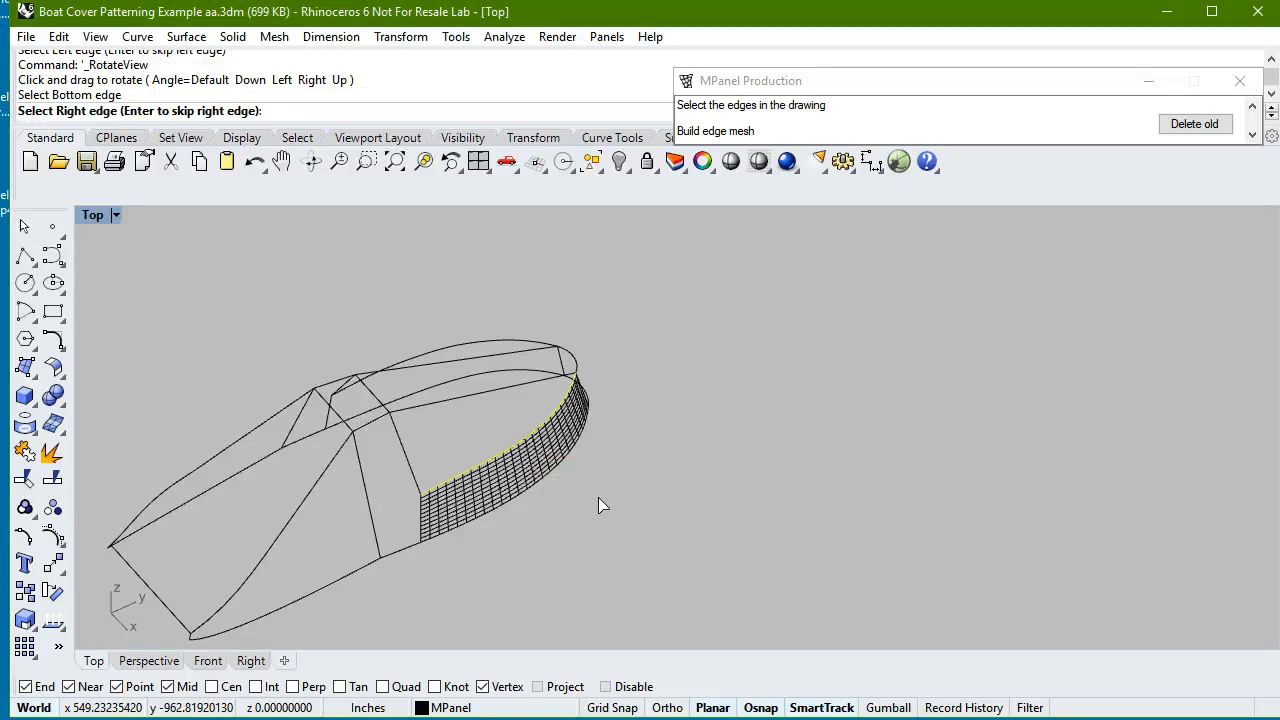
pyautogui.click(494, 395)
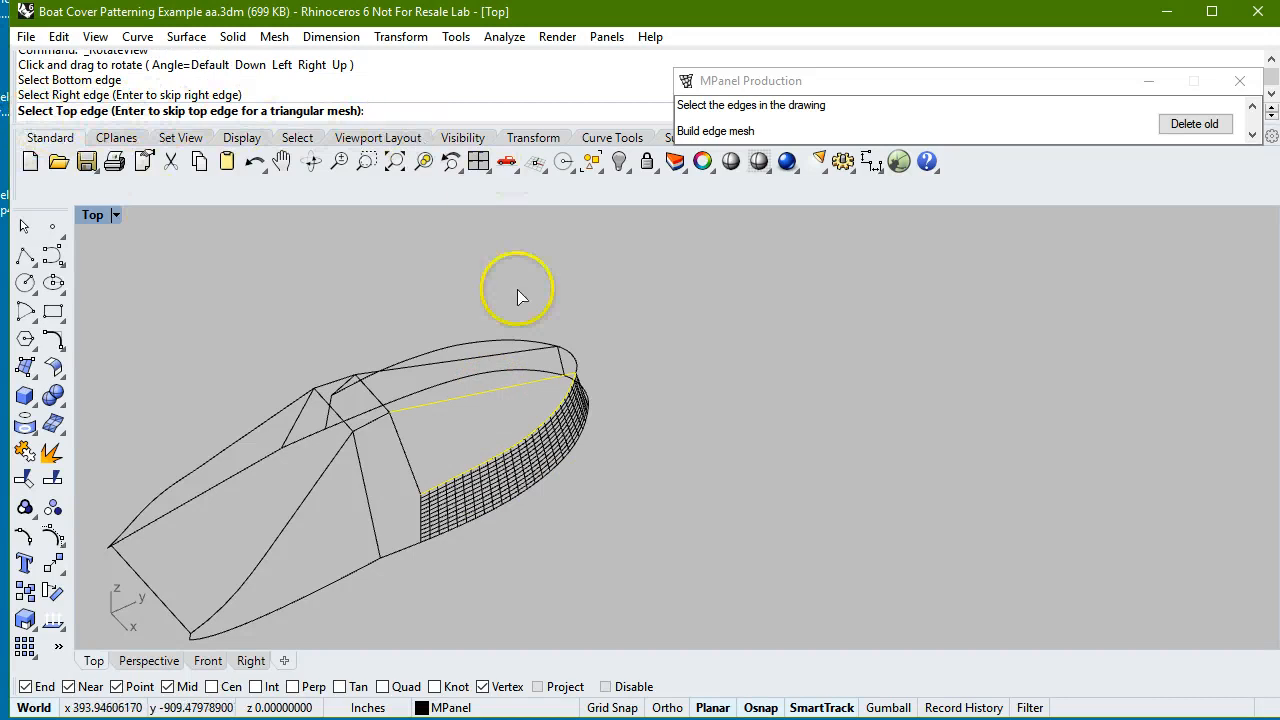
pyautogui.press('Return')
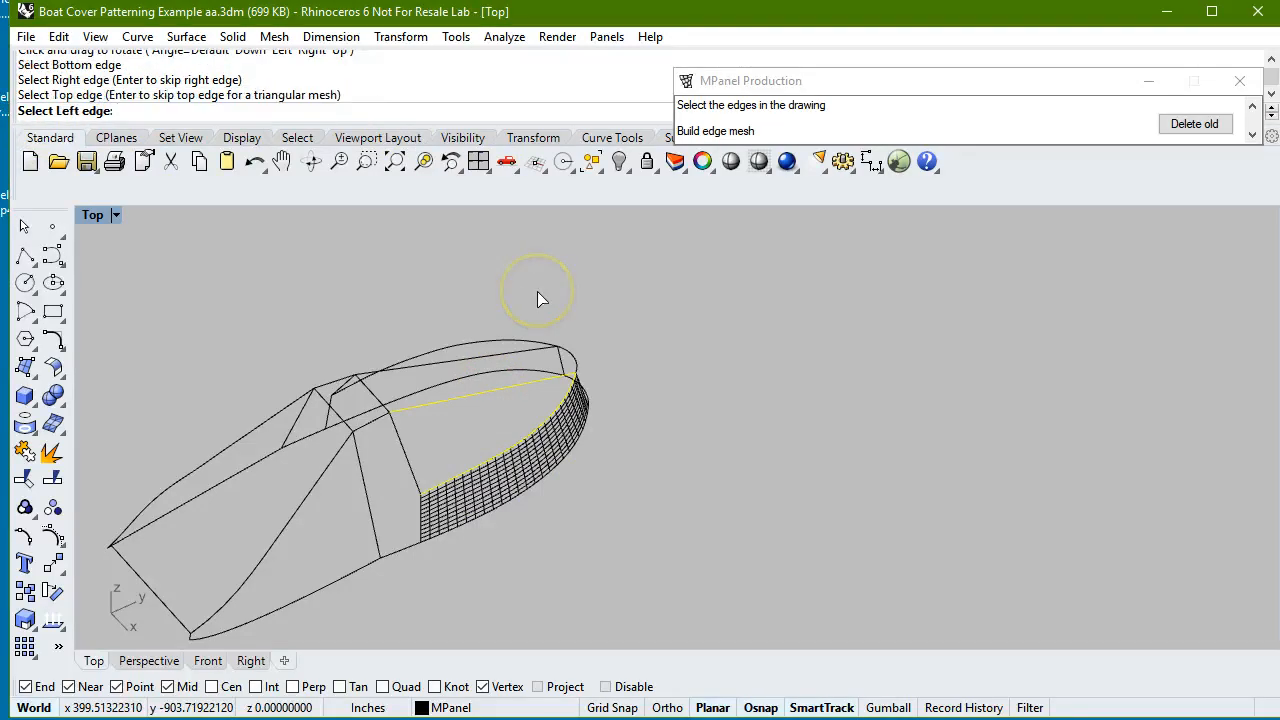
pyautogui.click(408, 470)
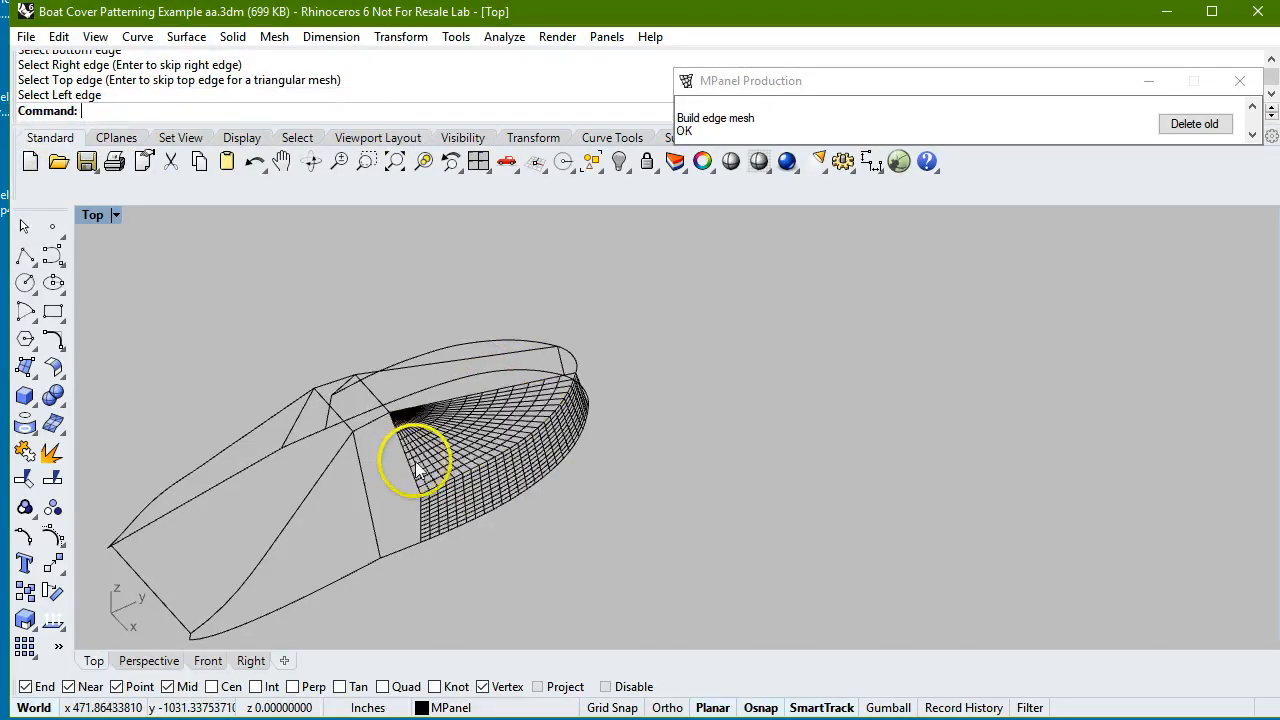
# Examine the two new bow meshes, the complete black cover mesh and the version coloured by section.
pyautogui.click(312, 162)
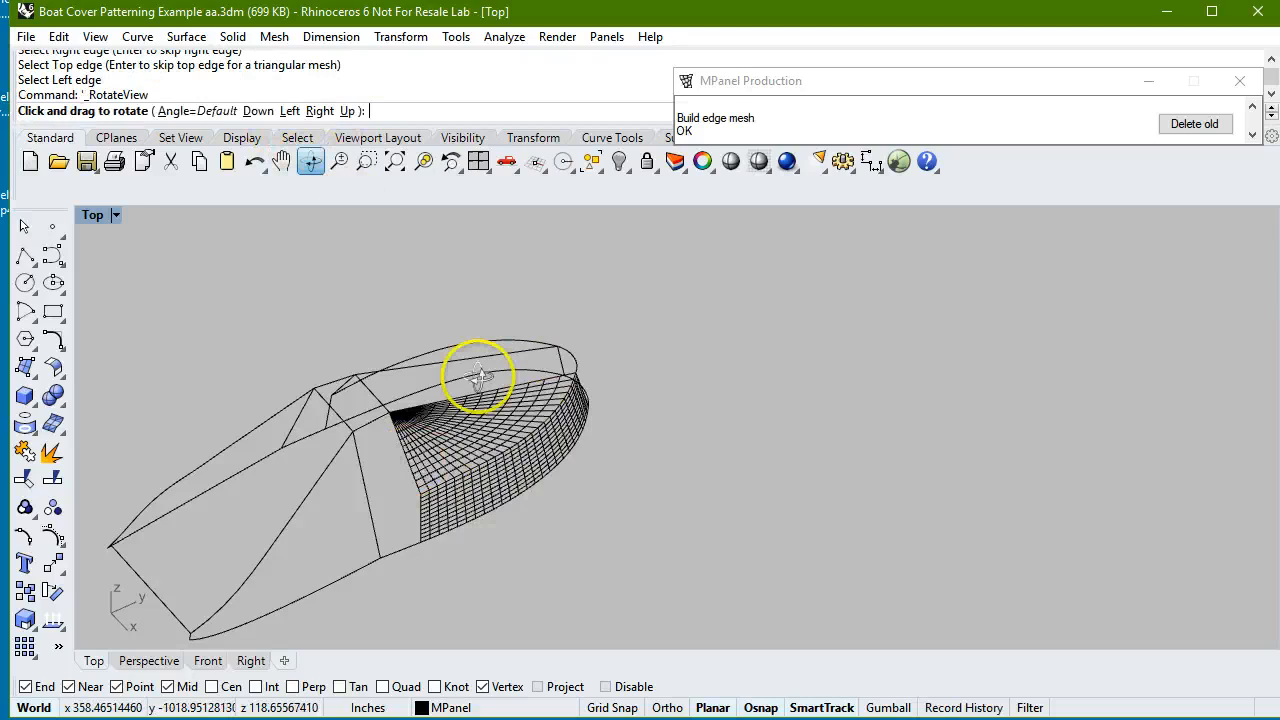
pyautogui.moveTo(480, 371); pyautogui.dragTo(558, 529)
pyautogui.press('Return')
pyautogui.scroll(-2, 473, 320)
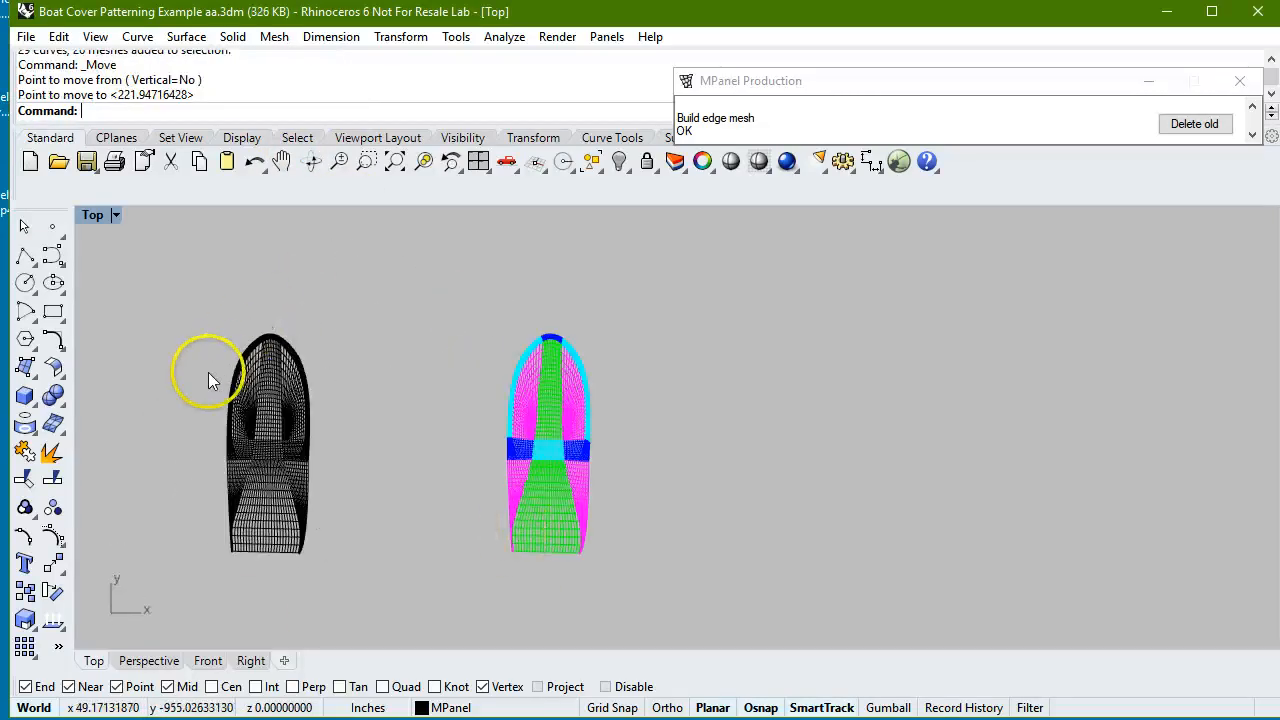
pyautogui.scroll(4, 208, 373)
pyautogui.scroll(4, 413, 560)
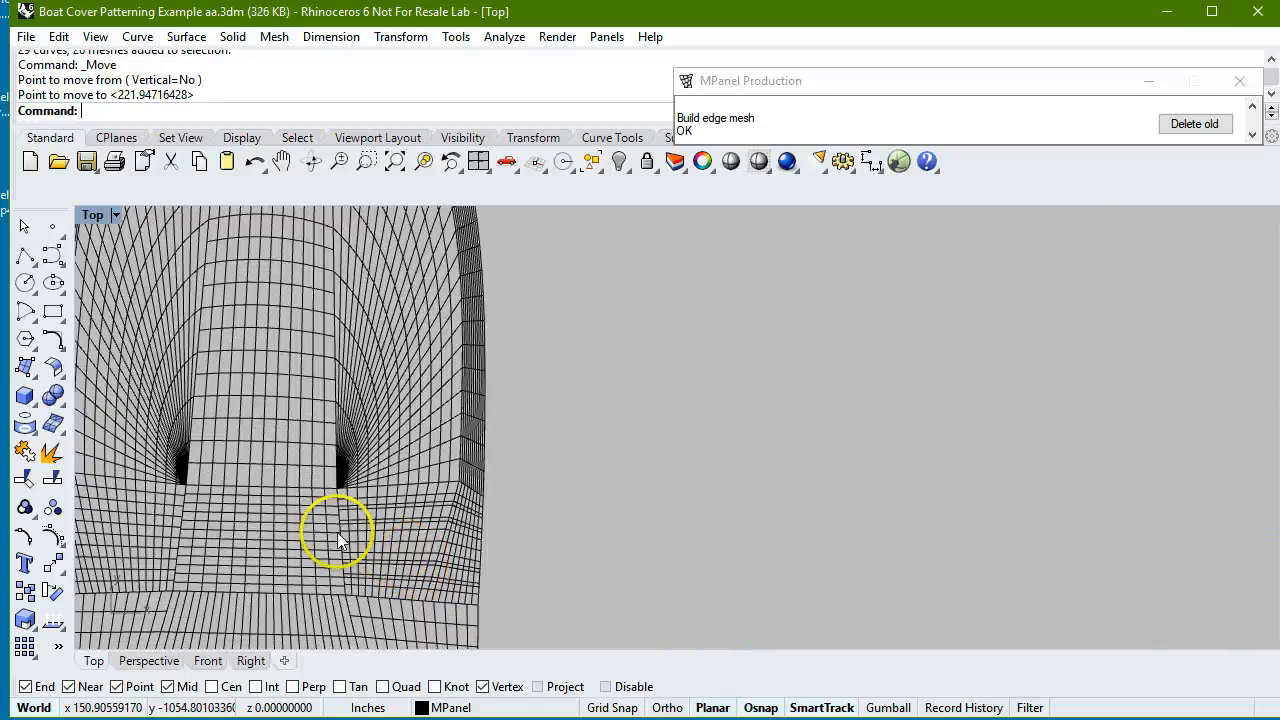
pyautogui.scroll(-4, 175, 412)
pyautogui.scroll(-6, 158, 402)
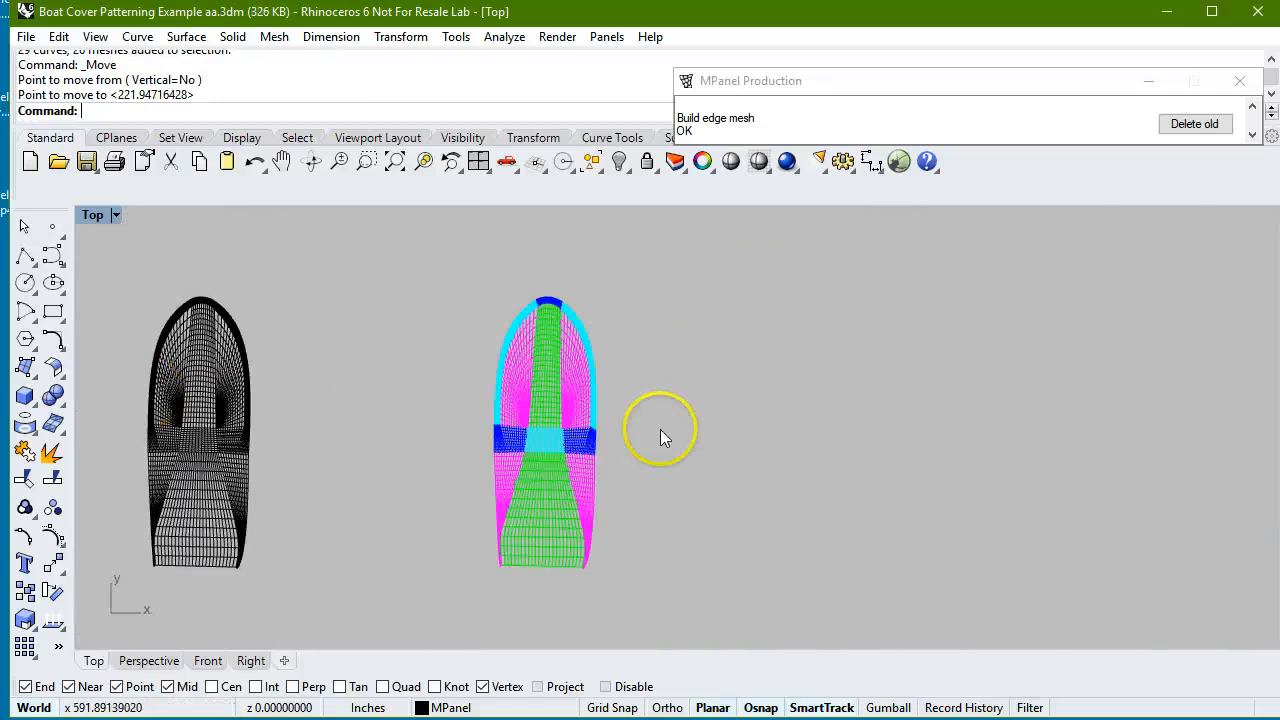
pyautogui.scroll(6, 650, 426)
pyautogui.scroll(-2, 302, 400)
pyautogui.scroll(-2, 302, 399)
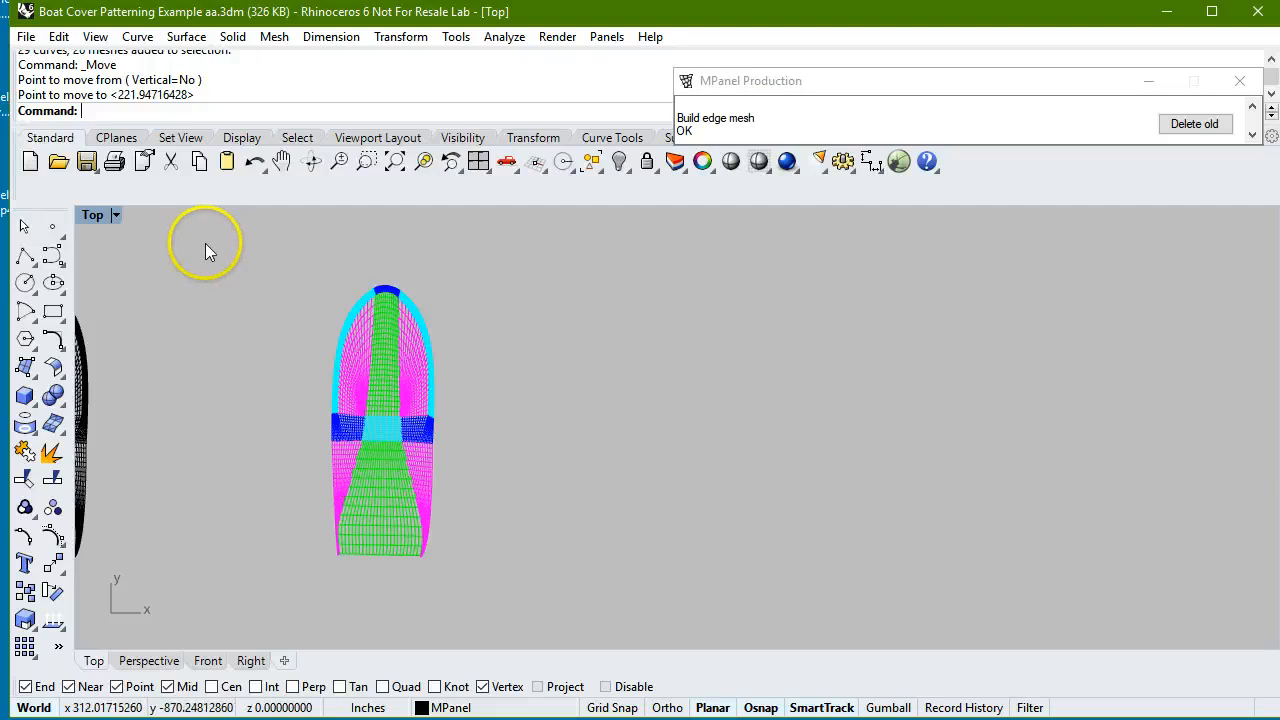
# Copy all meshes of the coloured boat cover to the empty space on its right.
pyautogui.scroll(-2, 472, 363)
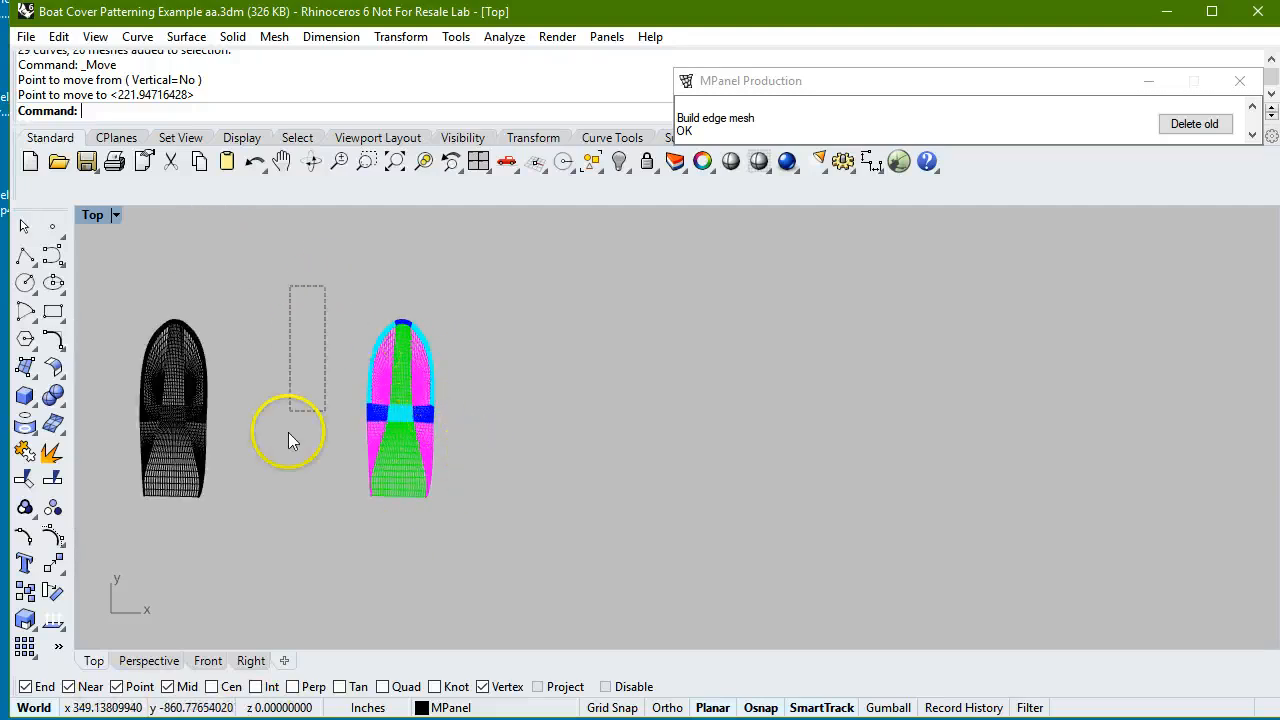
pyautogui.moveTo(288, 432); pyautogui.dragTo(497, 526)
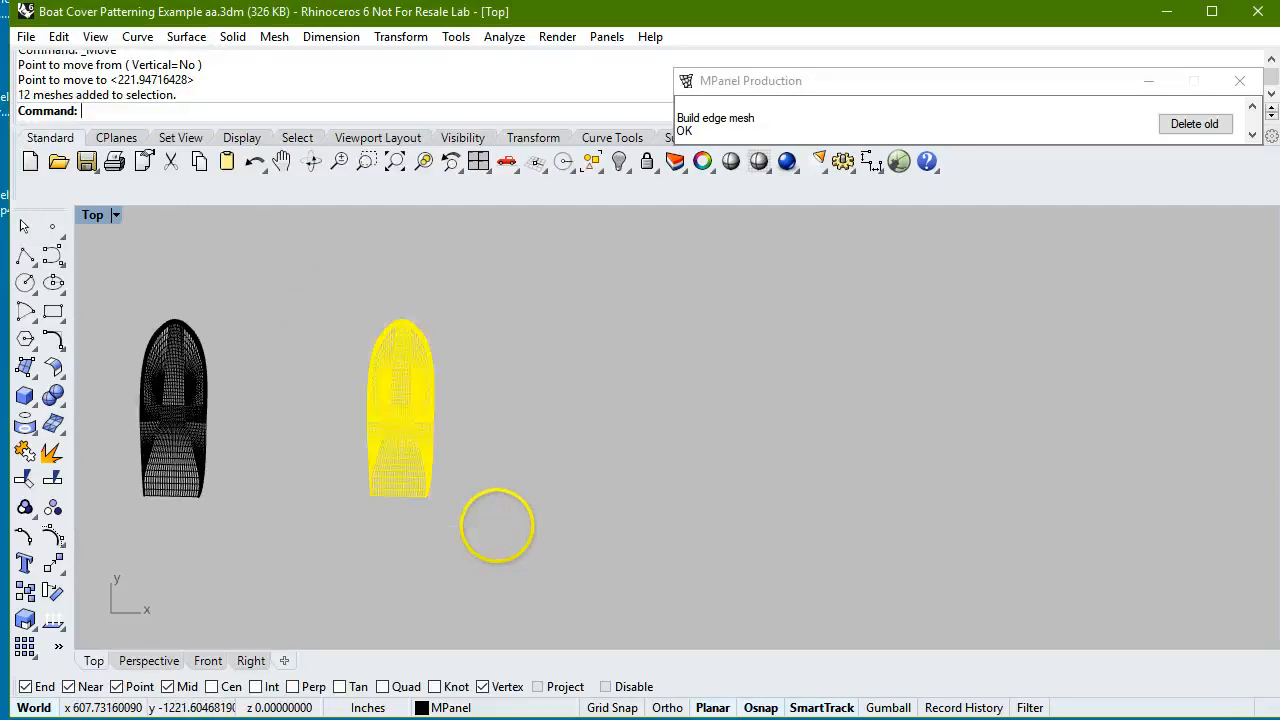
pyautogui.click(405, 38)
pyautogui.click(405, 82)
pyautogui.click(372, 533)
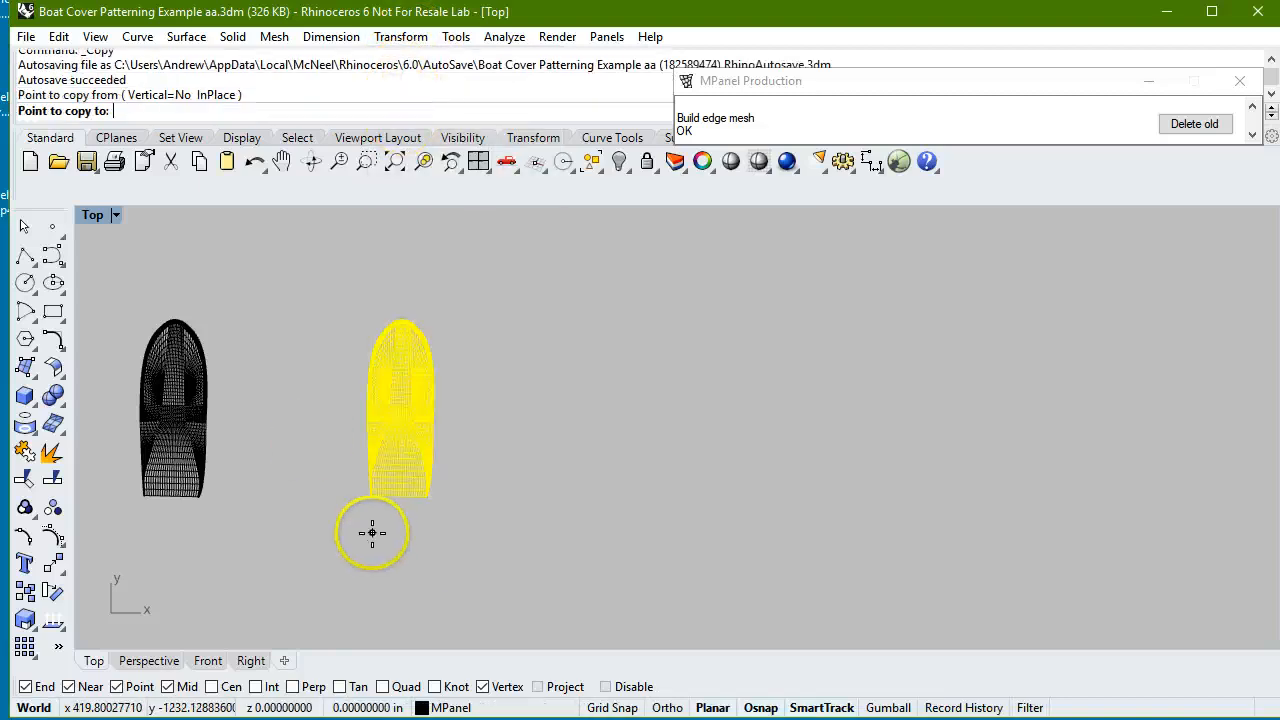
pyautogui.click(577, 532)
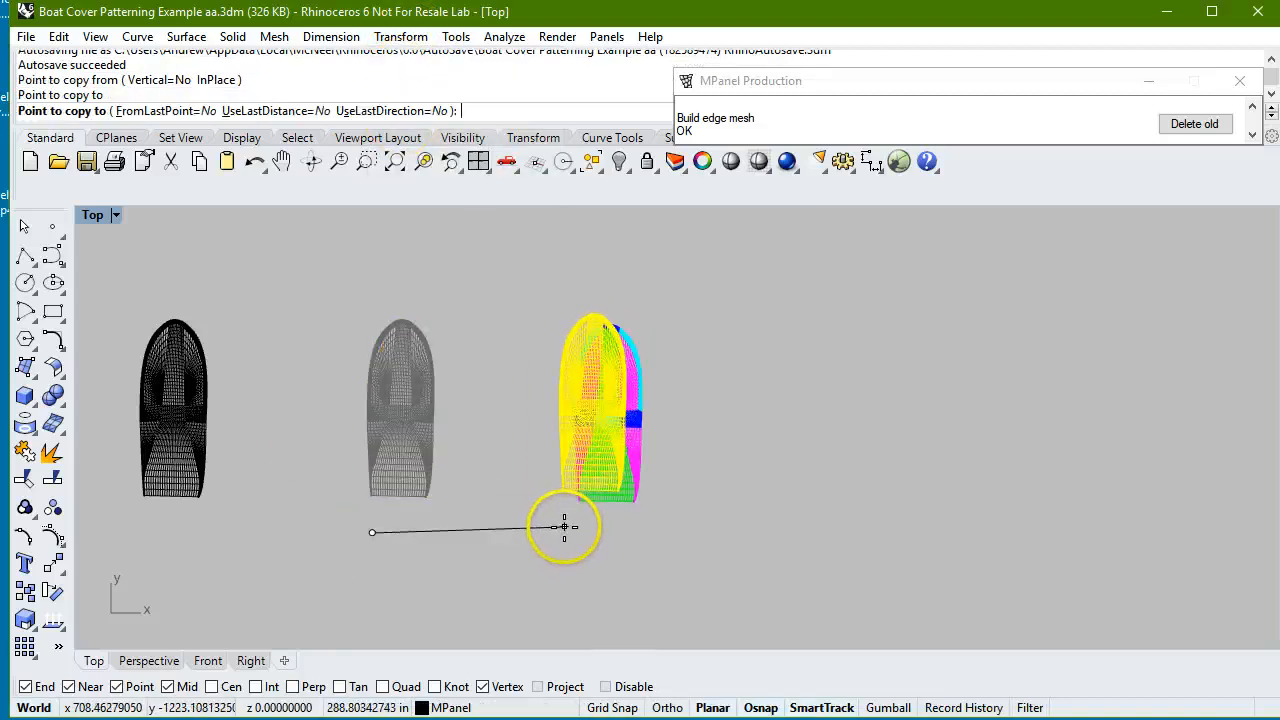
pyautogui.press('Return')
pyautogui.click(531, 440)
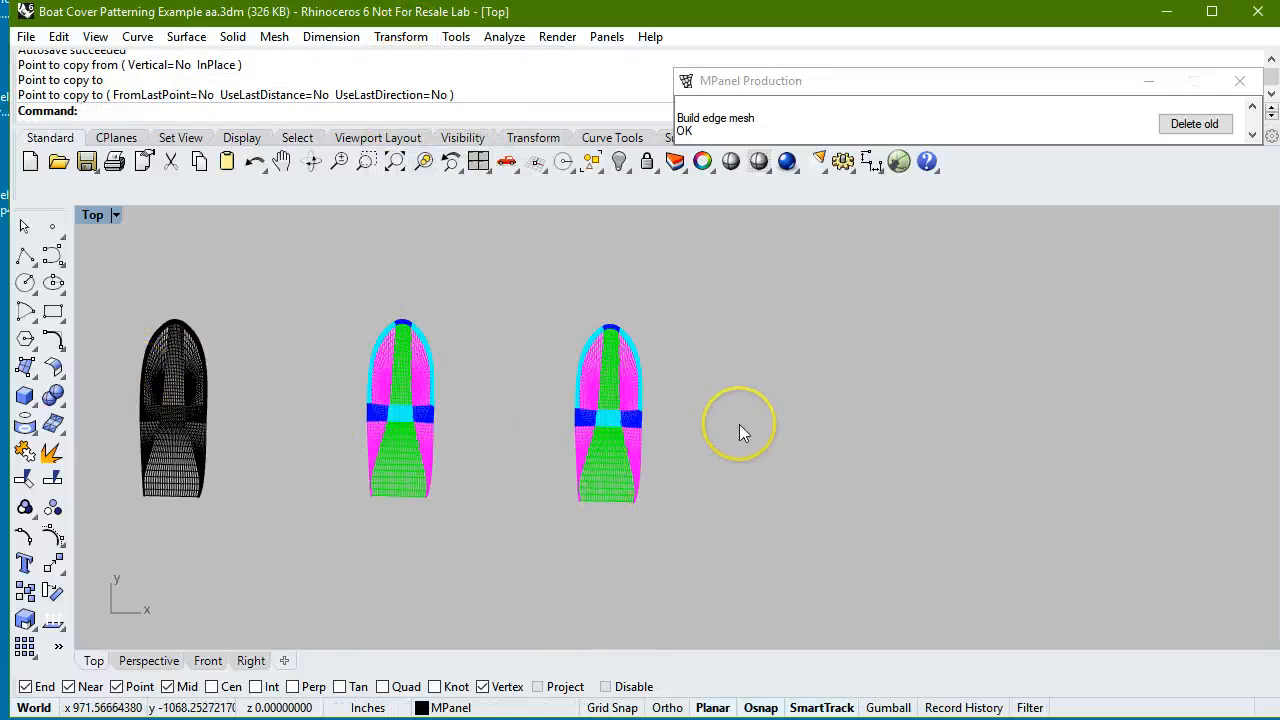
# Convert the green stern centre mesh of the copied cover into one panel, delete the old mesh and move the panel to the empty space beside it.
pyautogui.scroll(1, 739, 431)
pyautogui.scroll(1, 728, 430)
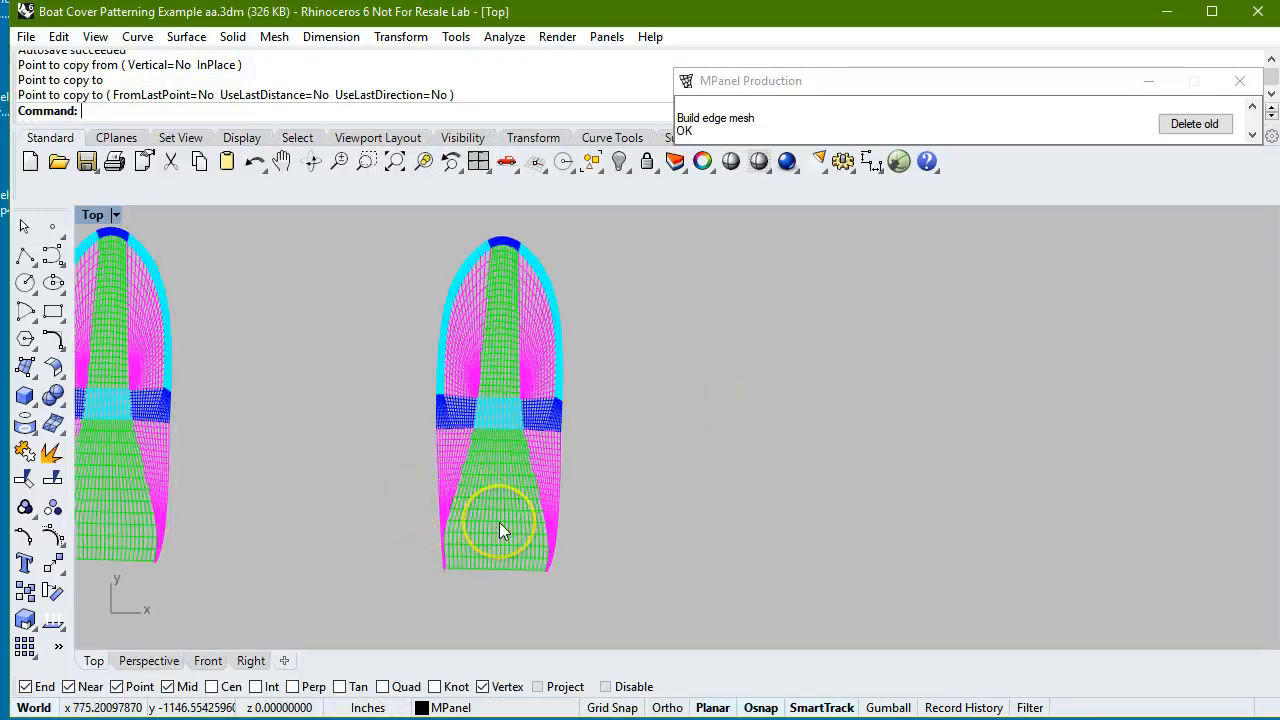
pyautogui.click(500, 523)
pyautogui.click(953, 78)
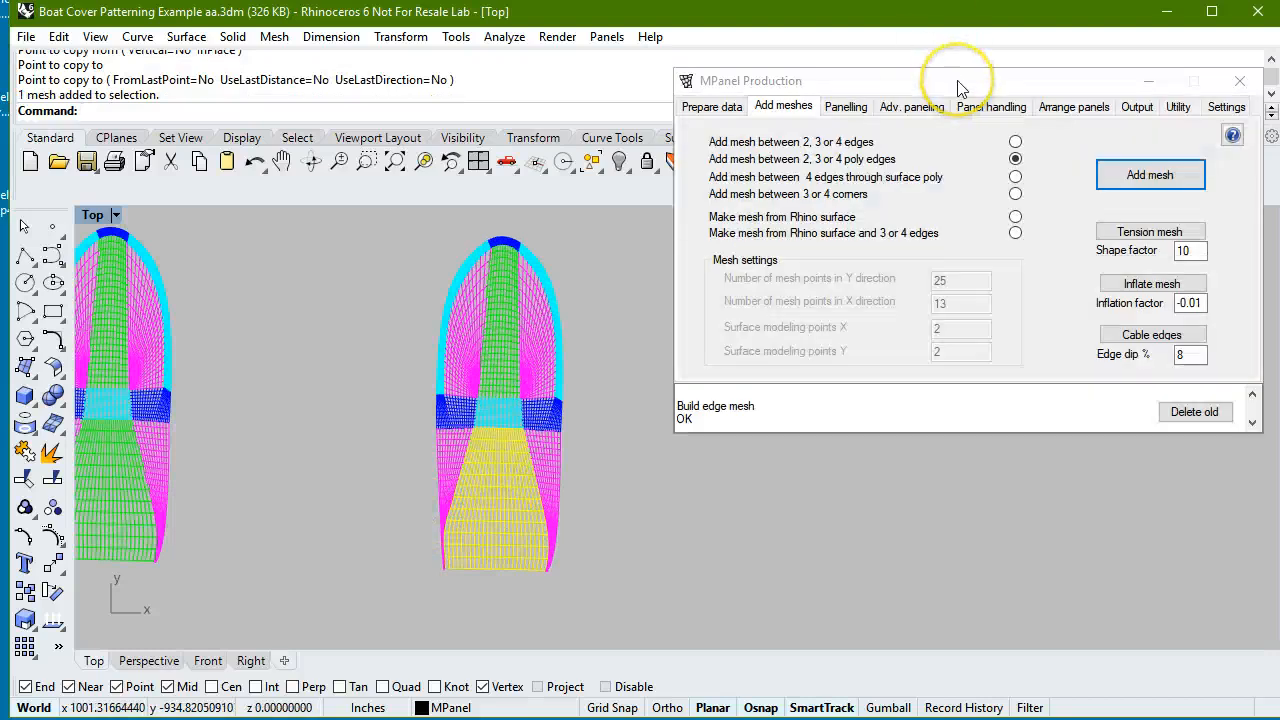
pyautogui.click(855, 106)
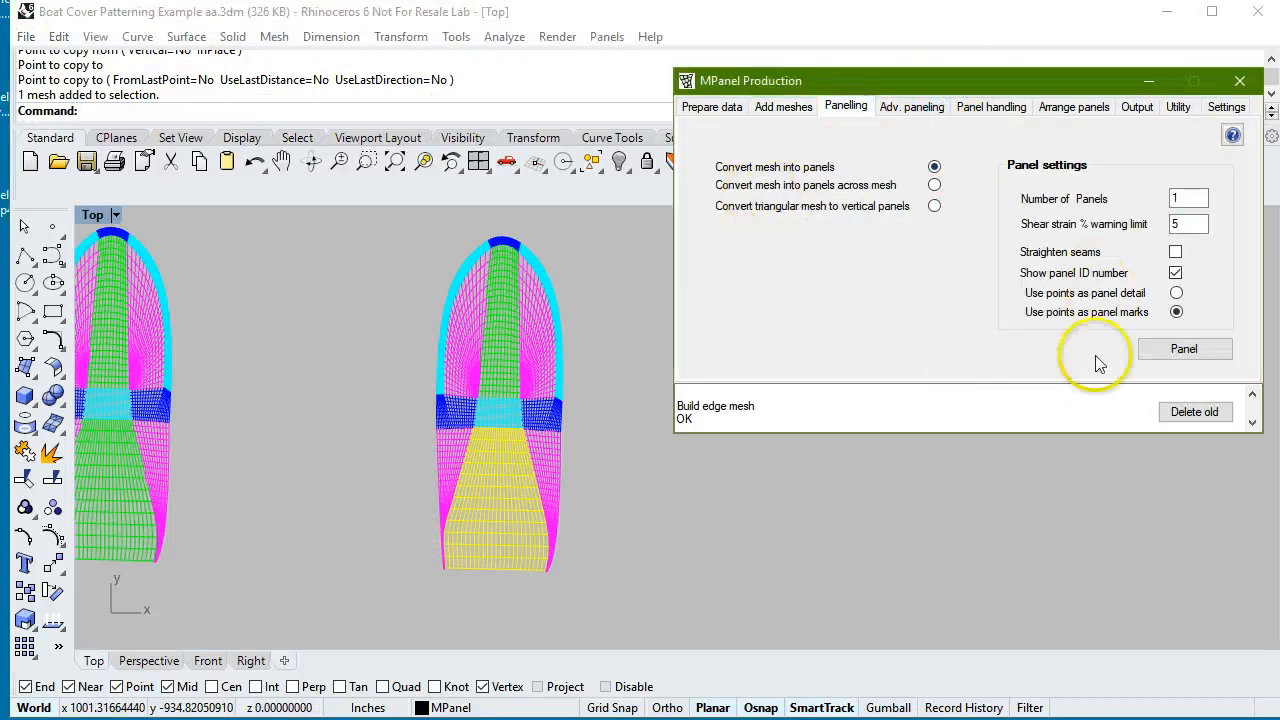
pyautogui.click(1191, 355)
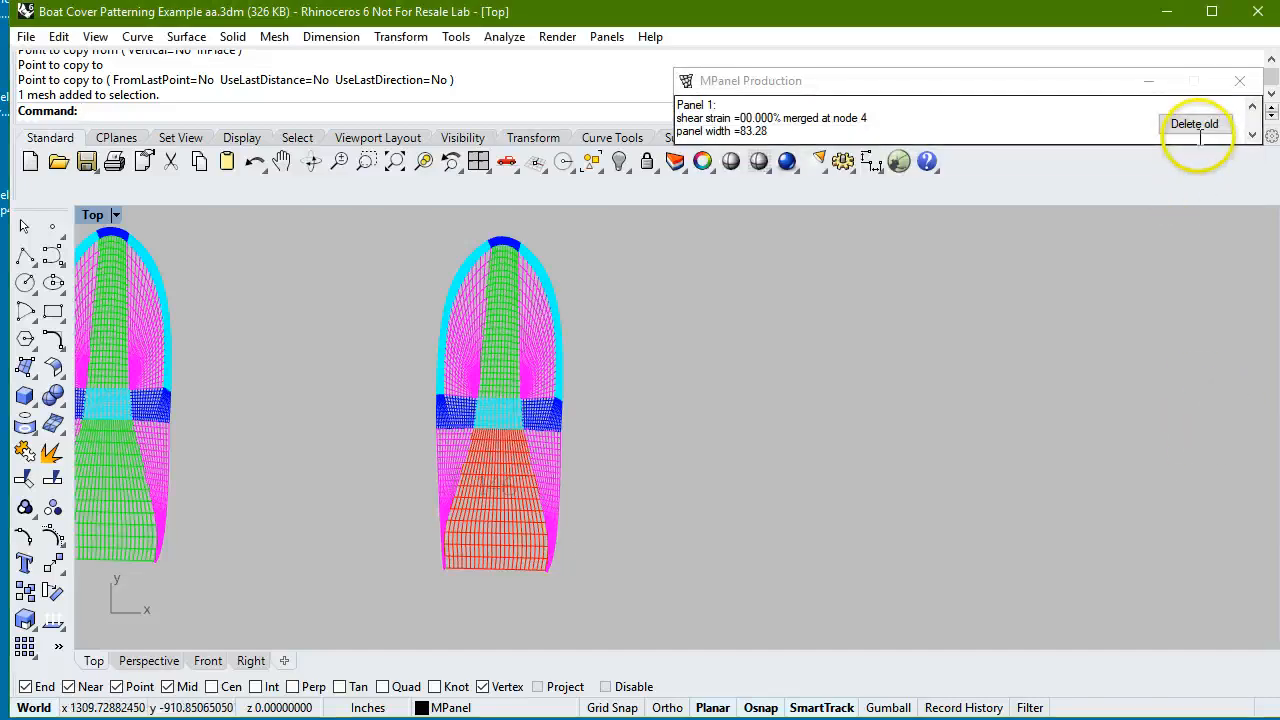
pyautogui.click(1198, 129)
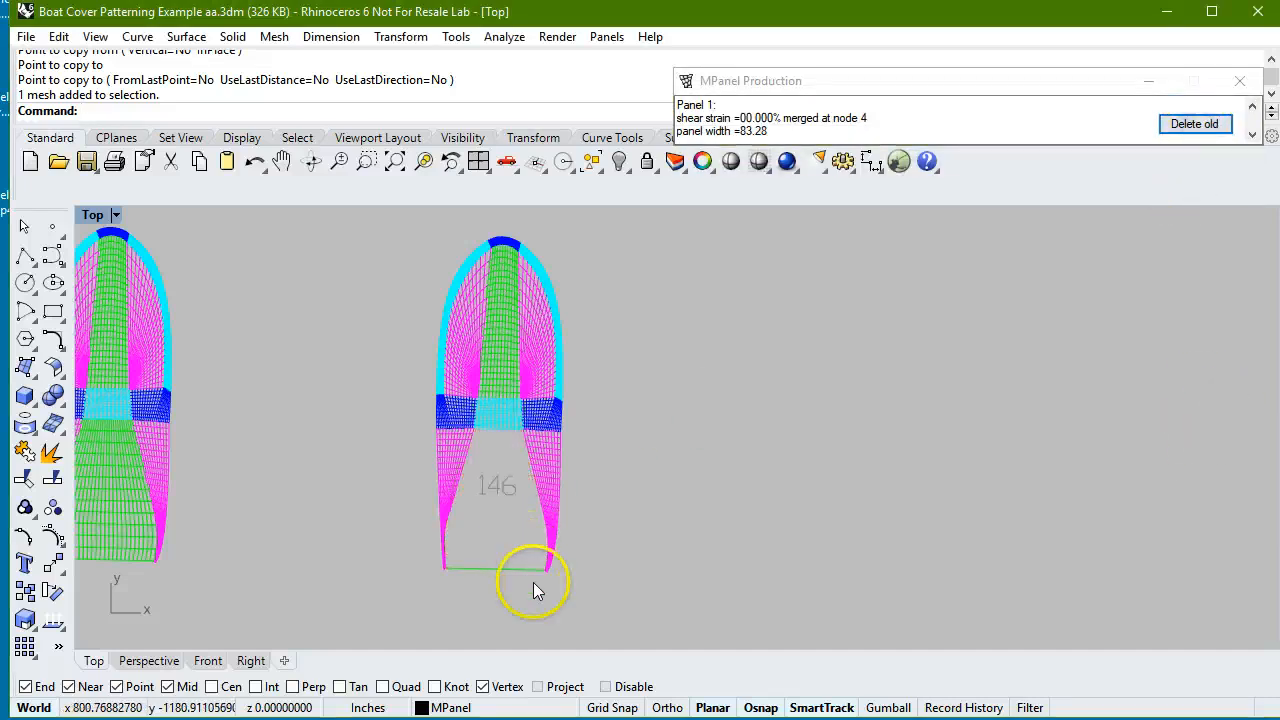
pyautogui.click(491, 488)
pyautogui.moveTo(491, 488); pyautogui.dragTo(730, 516)
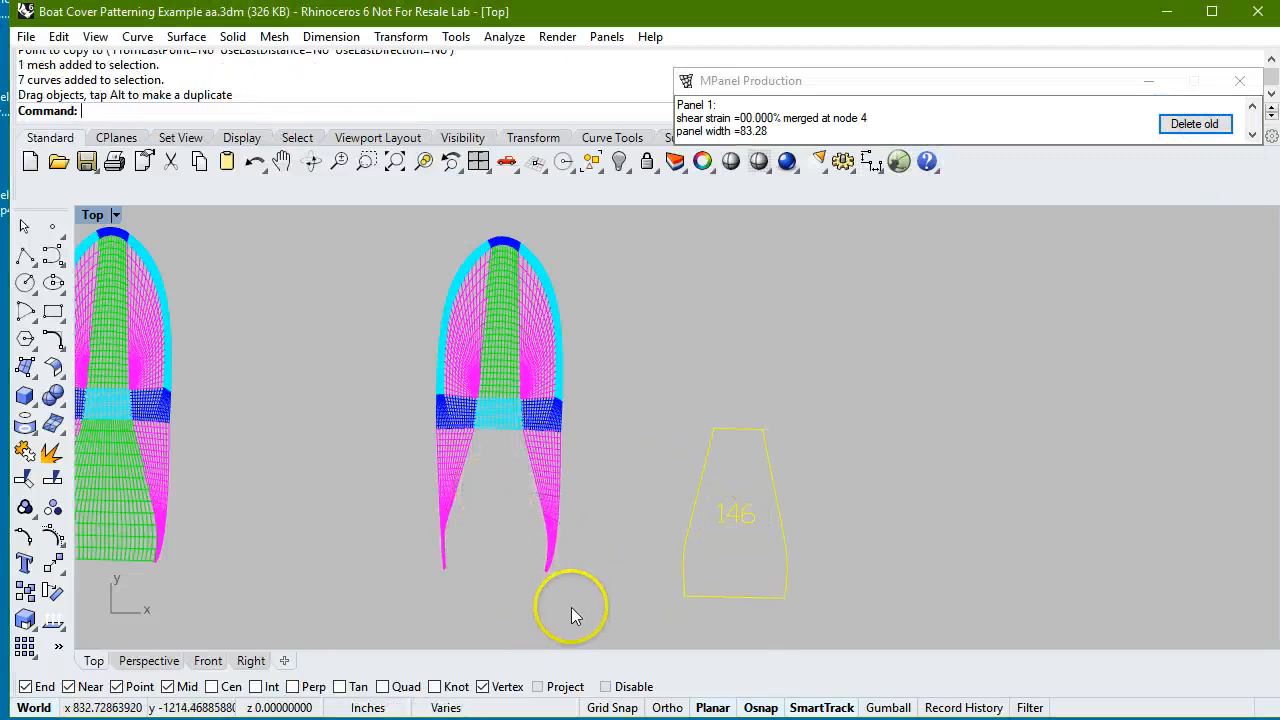
# Convert the magenta stern mesh on the copy's right side into one panel, place it beside the stern centre panel and delete the old mesh.
pyautogui.click(555, 469)
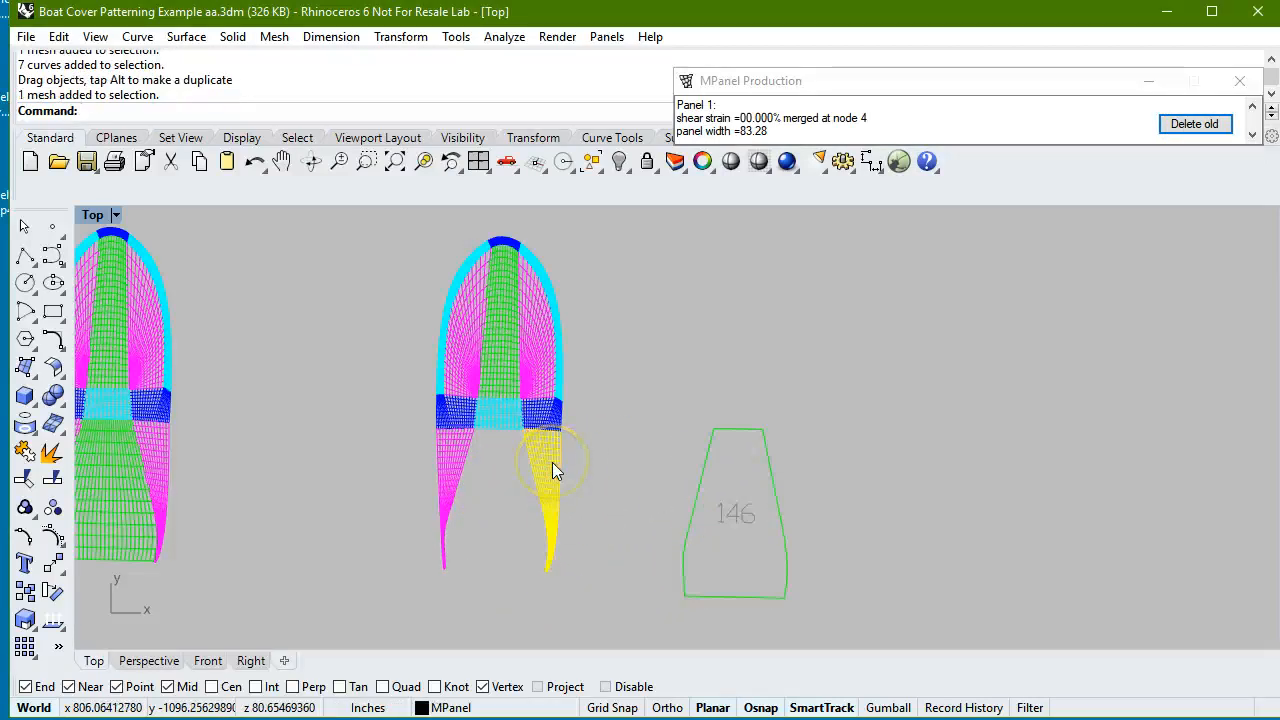
pyautogui.moveTo(1032, 134)
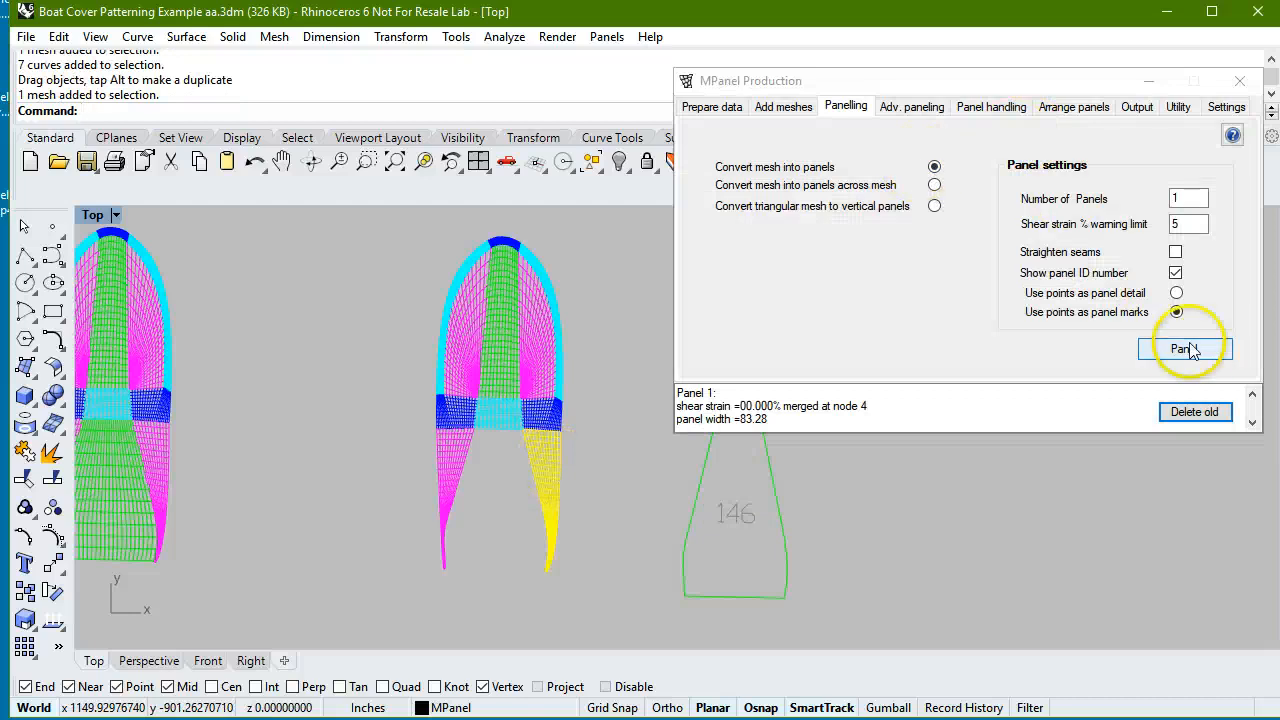
pyautogui.click(1186, 352)
pyautogui.click(499, 486)
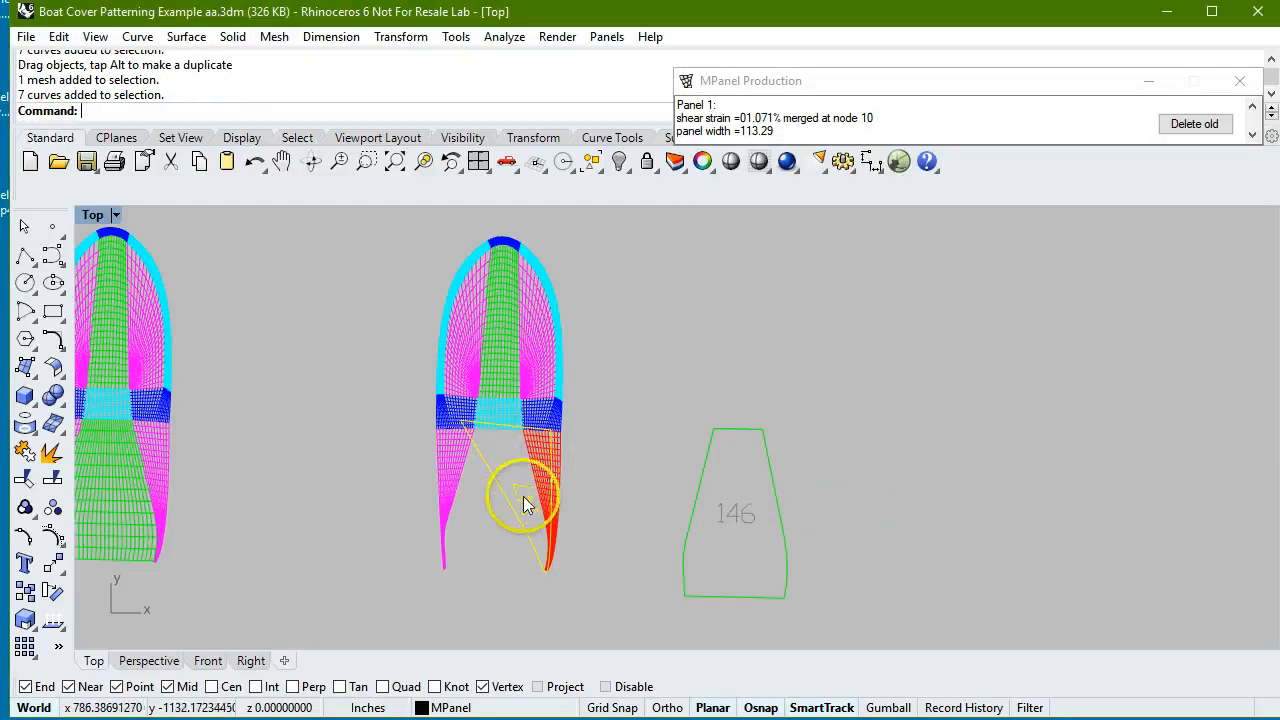
pyautogui.moveTo(529, 502); pyautogui.dragTo(849, 521)
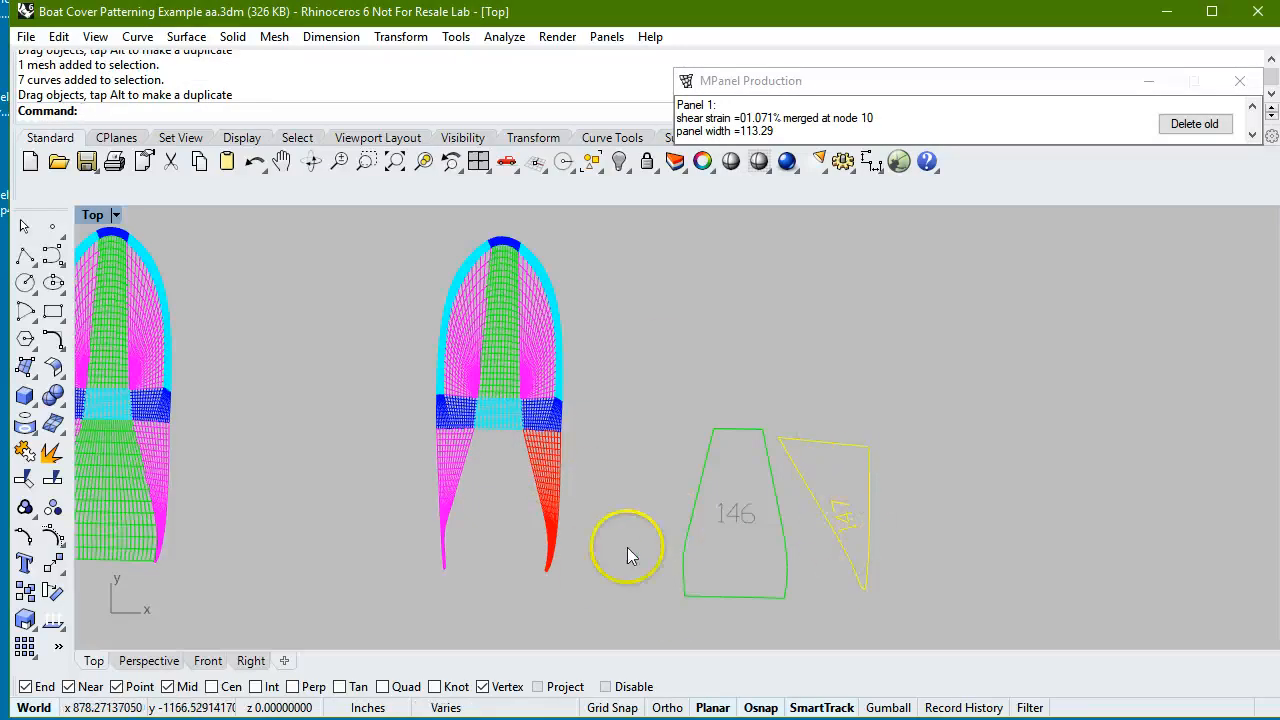
pyautogui.click(1198, 124)
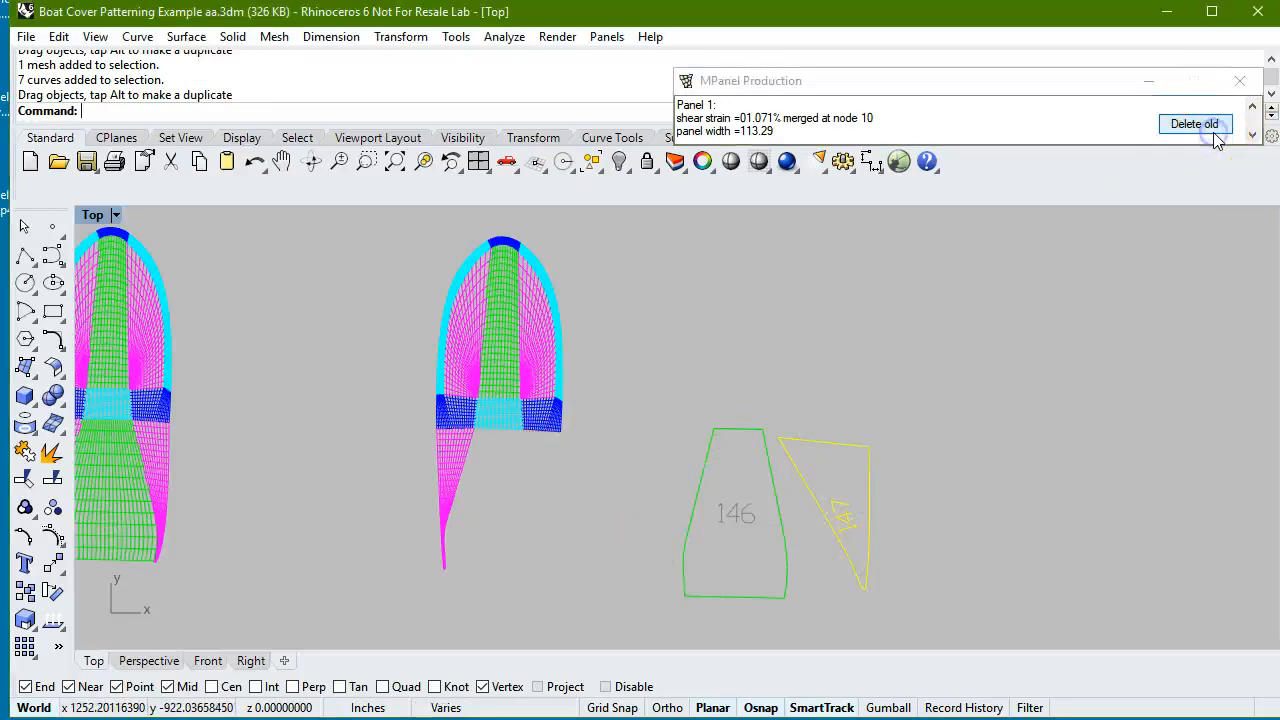
# Convert the cyan middle mesh into one panel, delete the old mesh and place the panel just above the stern centre panel.
pyautogui.click(508, 421)
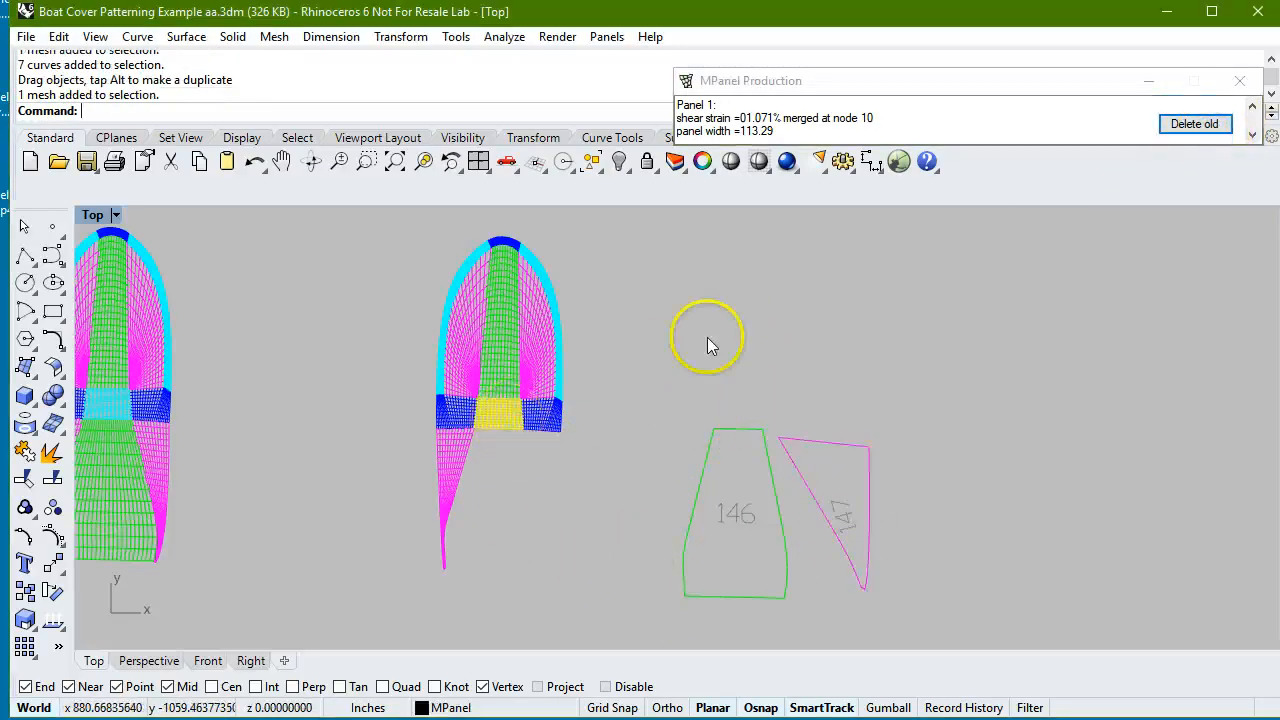
pyautogui.moveTo(1212, 135)
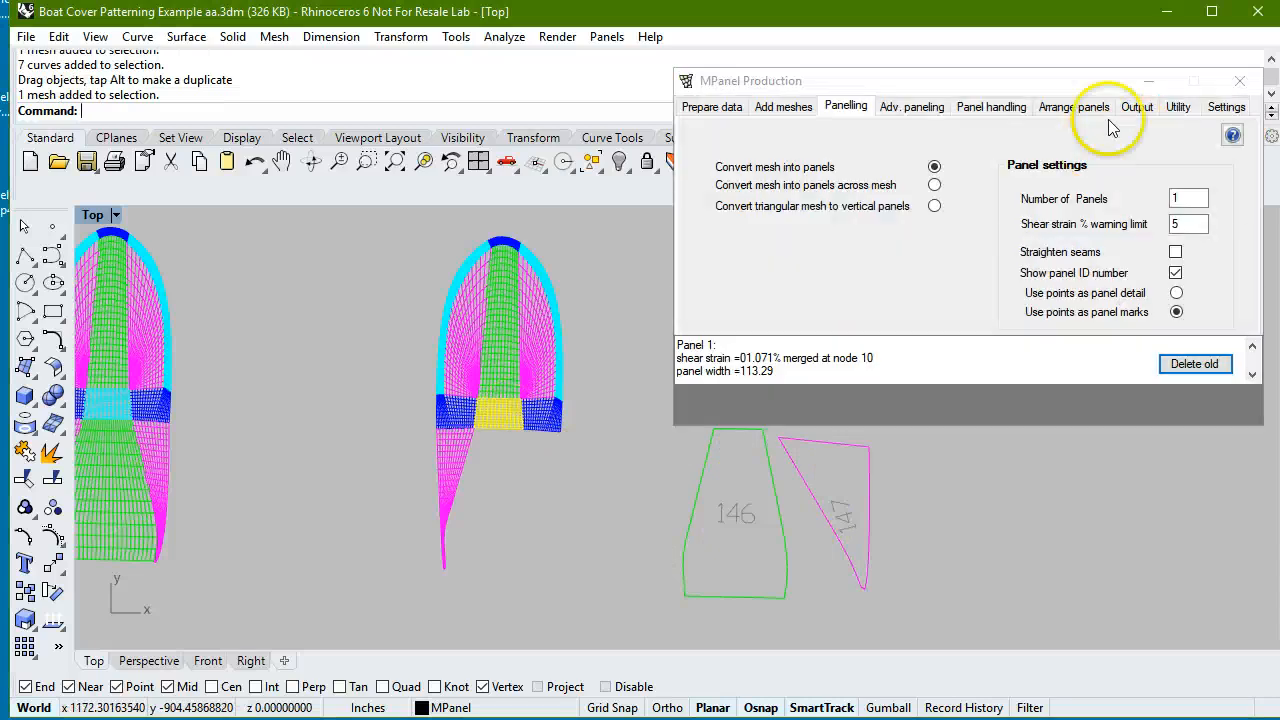
pyautogui.click(1184, 349)
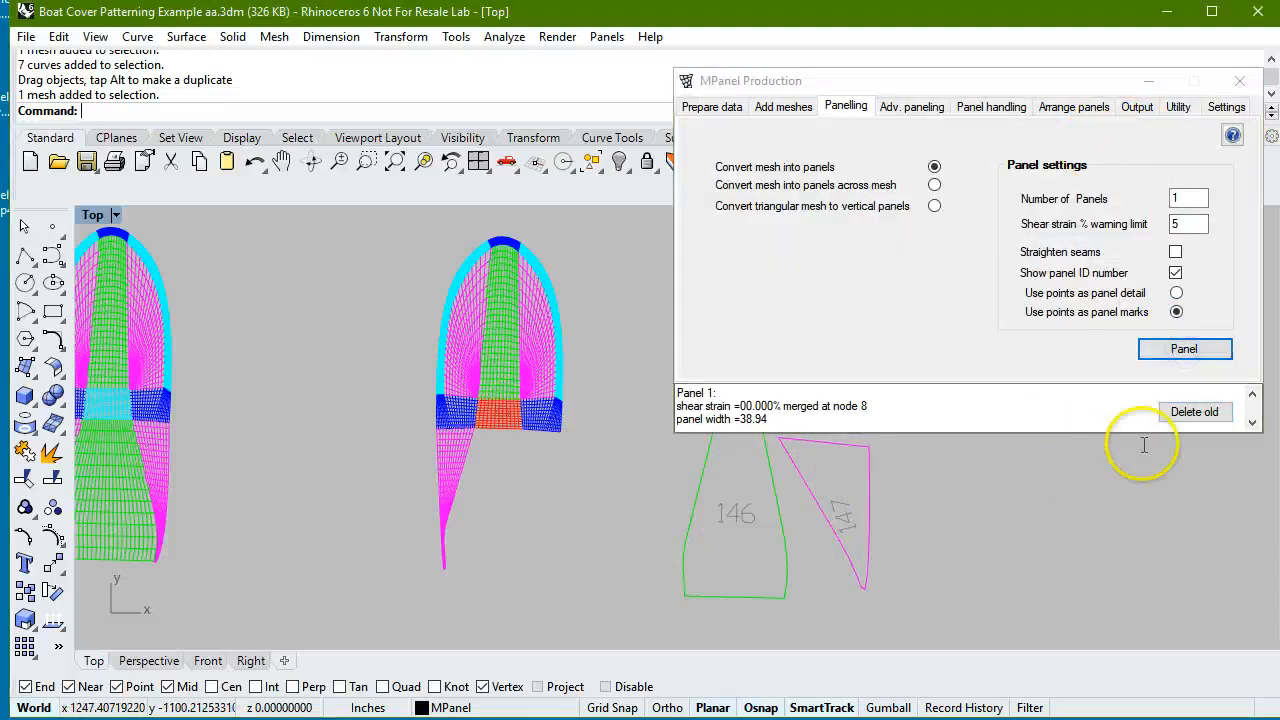
pyautogui.click(1194, 411)
pyautogui.click(505, 418)
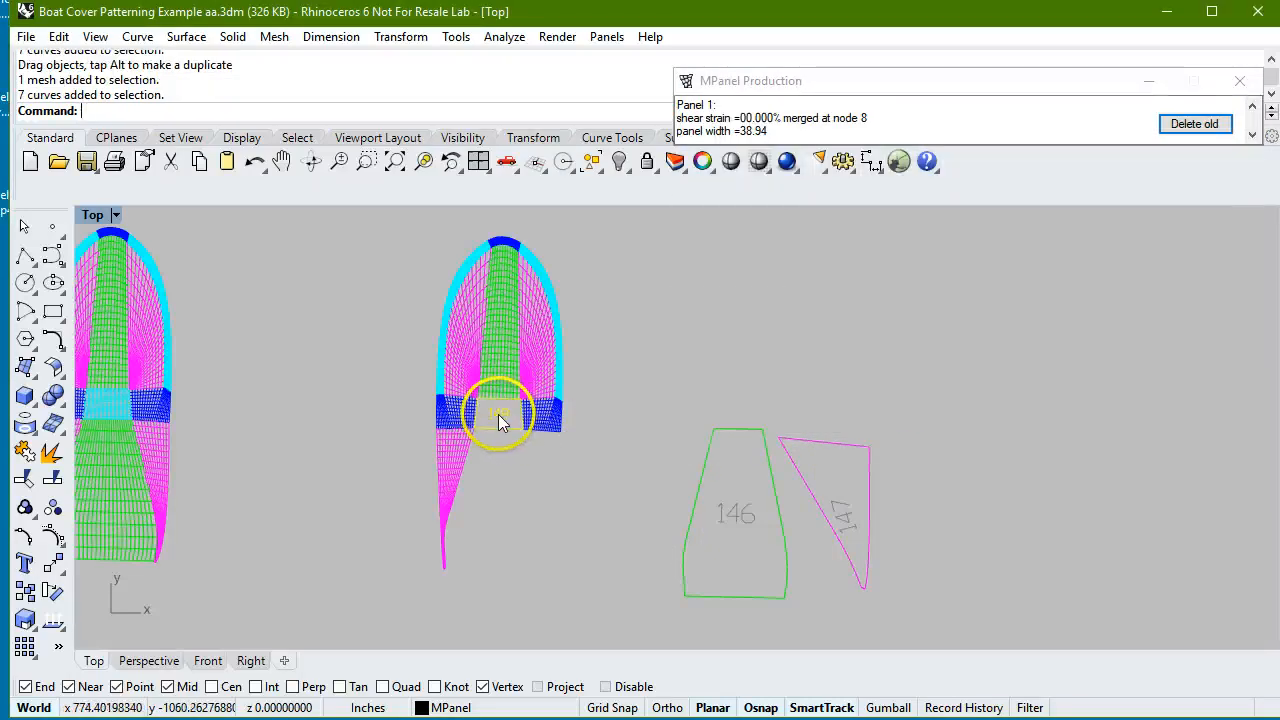
pyautogui.moveTo(498, 414); pyautogui.dragTo(738, 399)
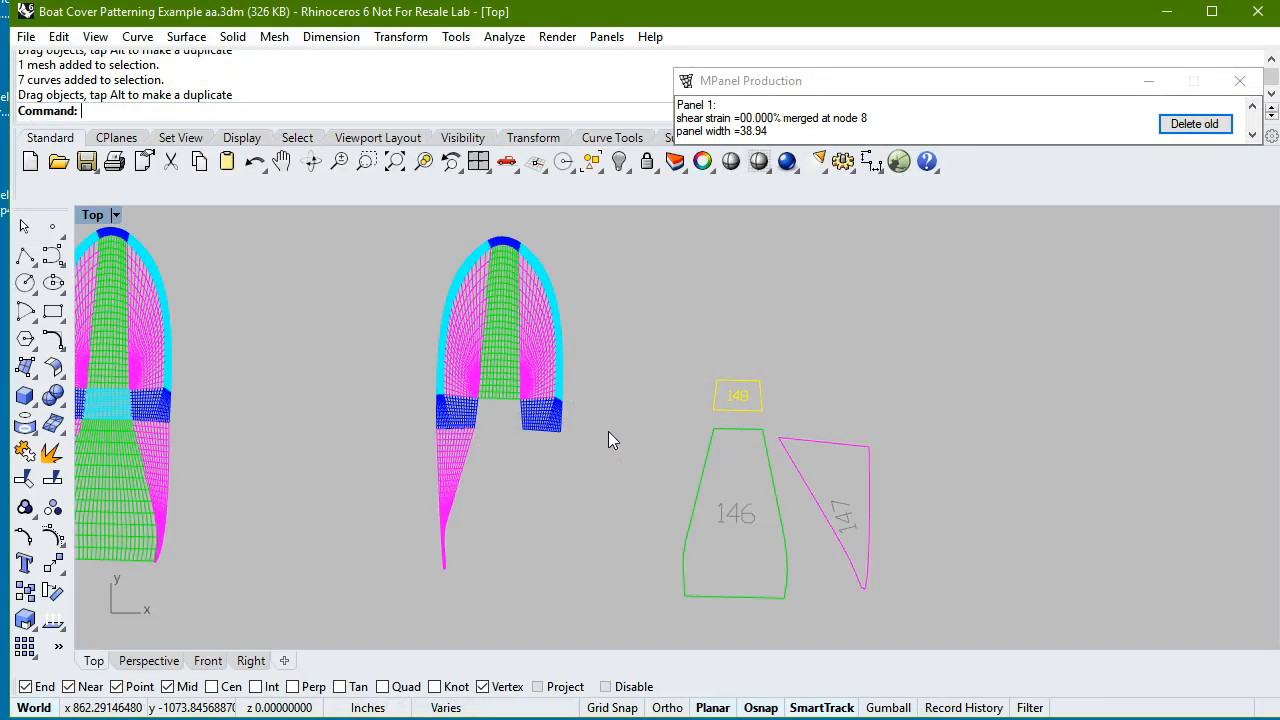
pyautogui.click(449, 543)
pyautogui.click(377, 602)
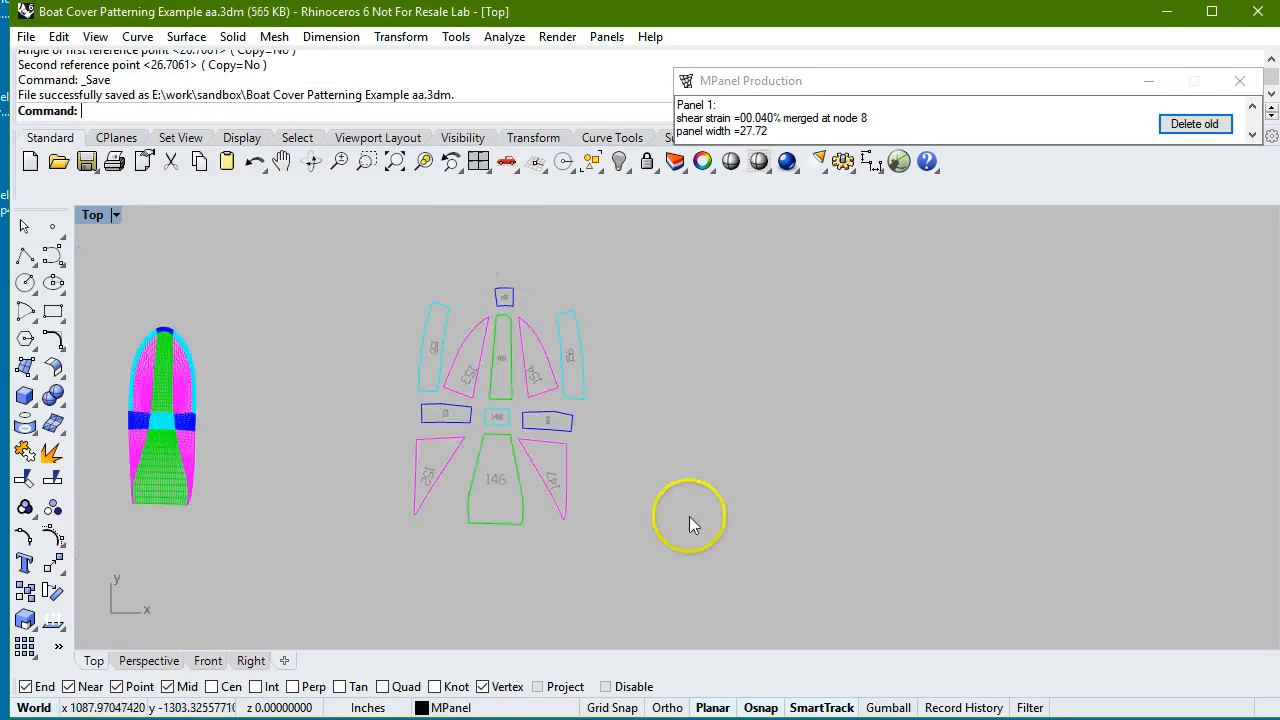
# Copy the complete set of flat panels to the empty space on its right.
pyautogui.scroll(5, 566, 273)
pyautogui.scroll(-5, 483, 293)
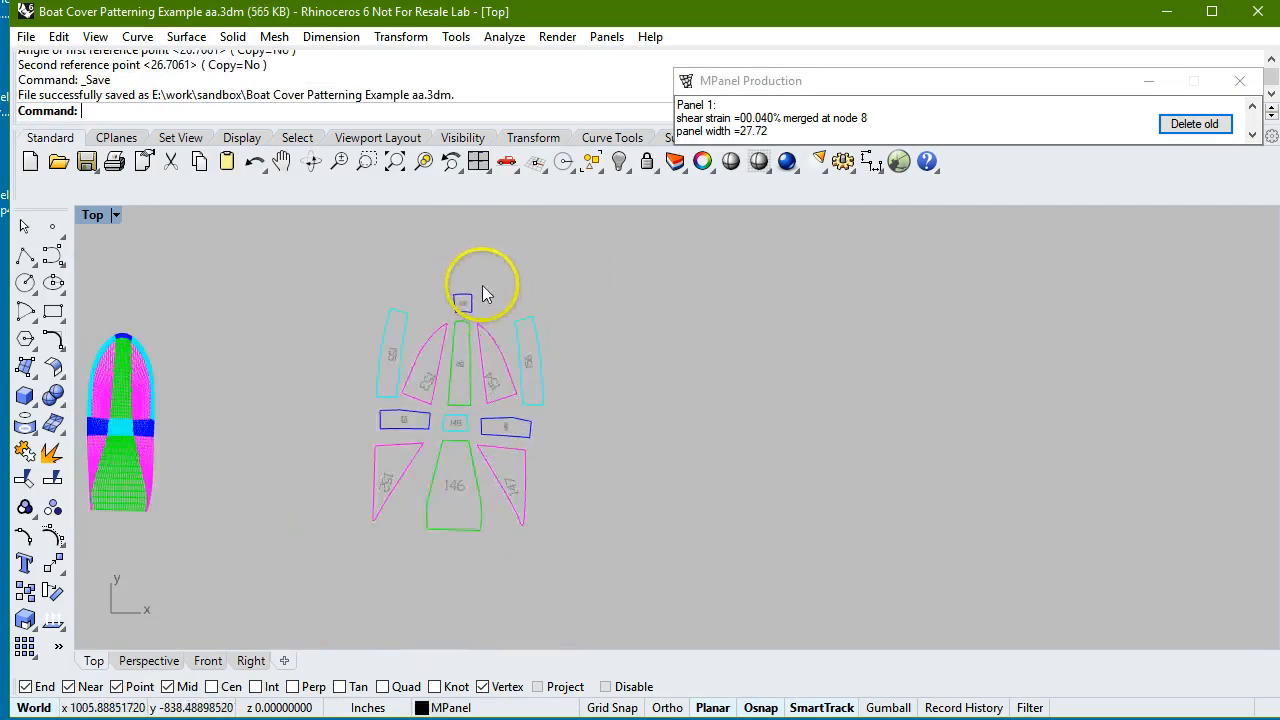
pyautogui.moveTo(334, 251); pyautogui.dragTo(618, 573)
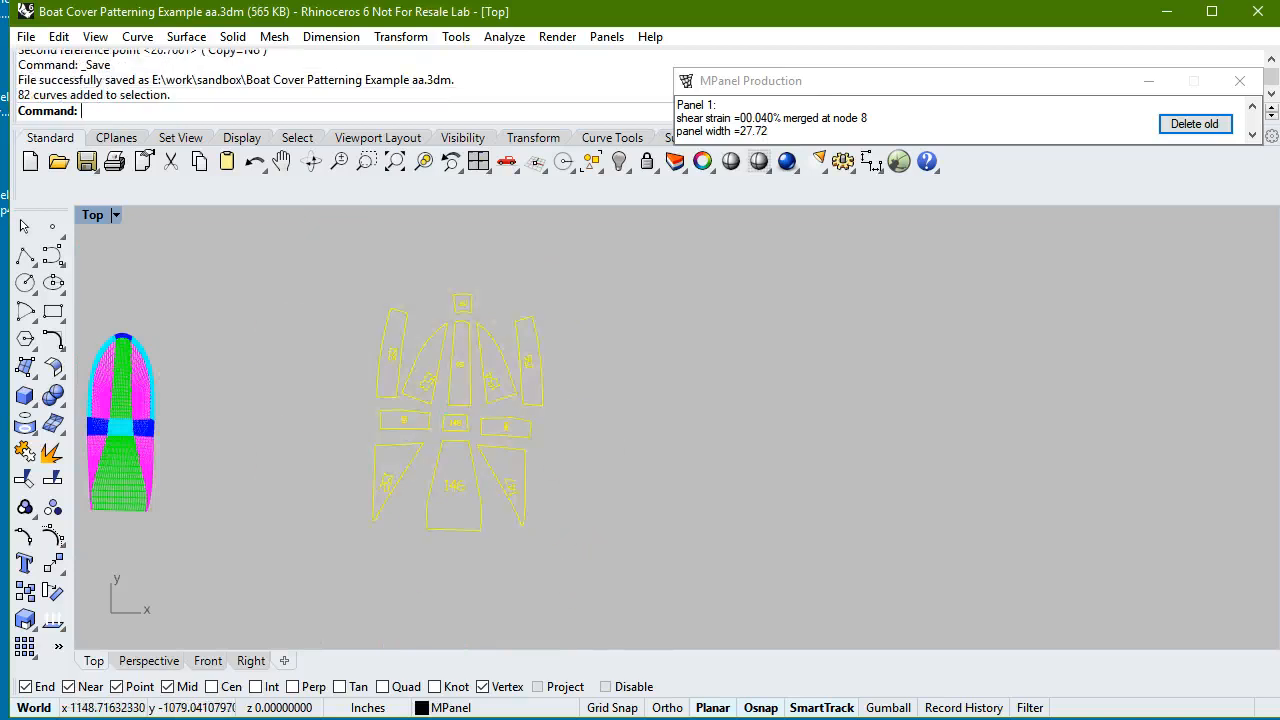
pyautogui.click(398, 36)
pyautogui.click(391, 80)
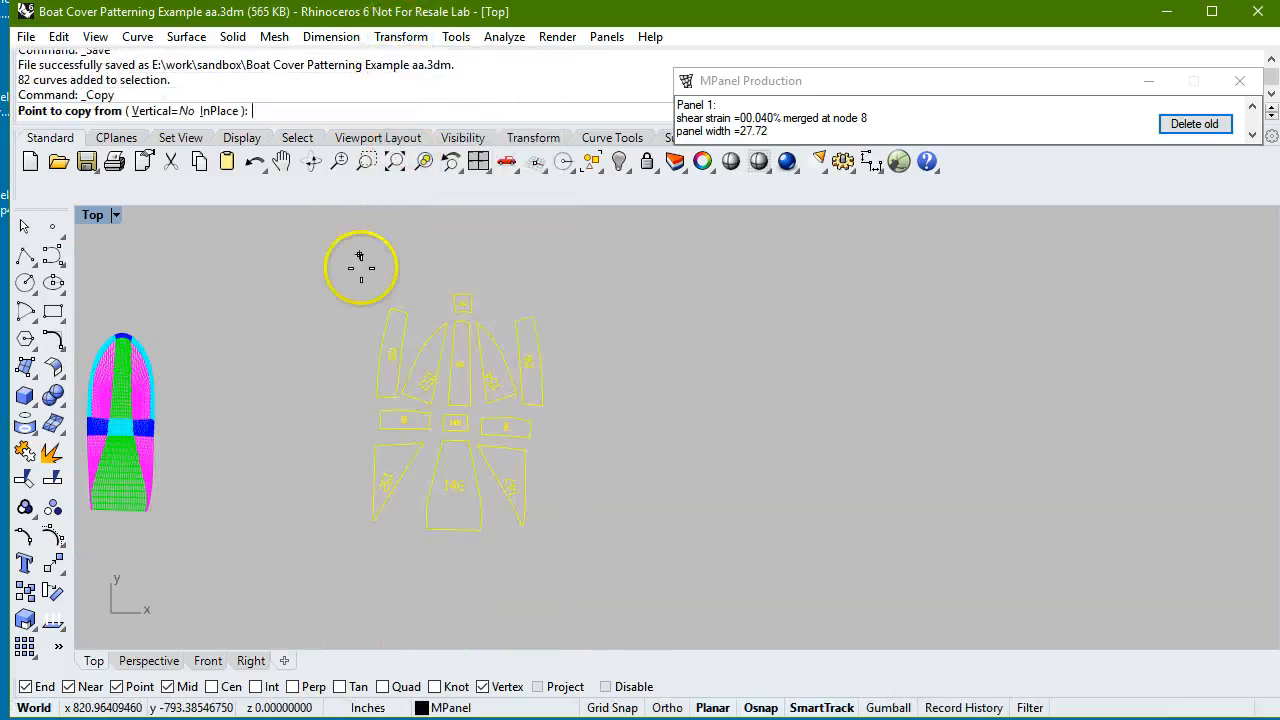
pyautogui.click(355, 273)
pyautogui.click(657, 293)
pyautogui.press('Return')
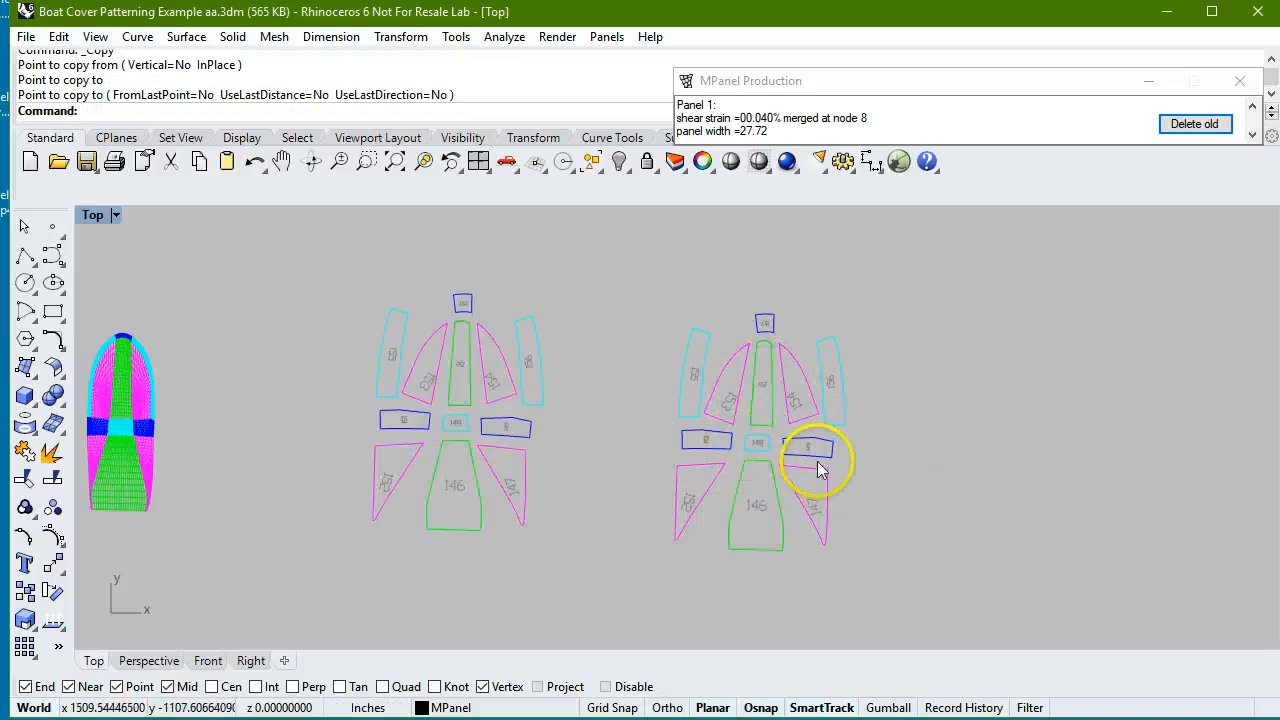
# Shrink all the copied panels with Shrink X% and Shrink Y% at -.5, and delete the old unshrunk panels.
pyautogui.moveTo(642, 277); pyautogui.dragTo(906, 574)
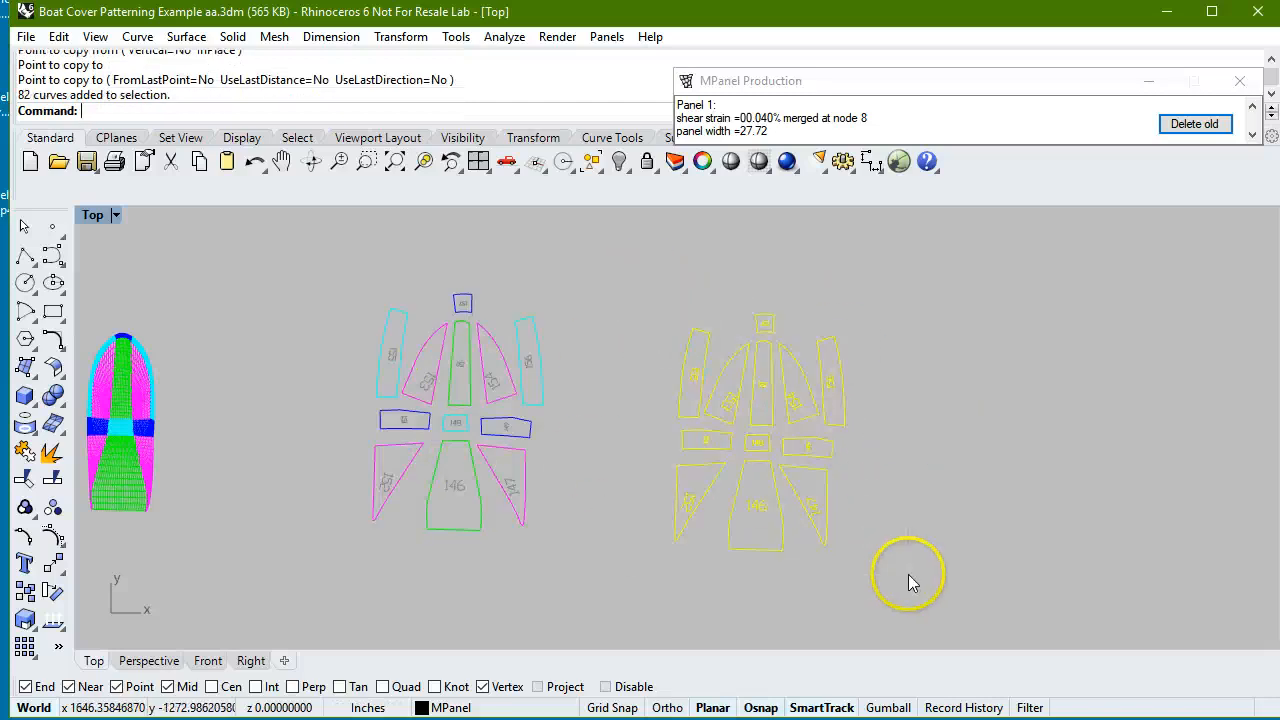
pyautogui.click(915, 80)
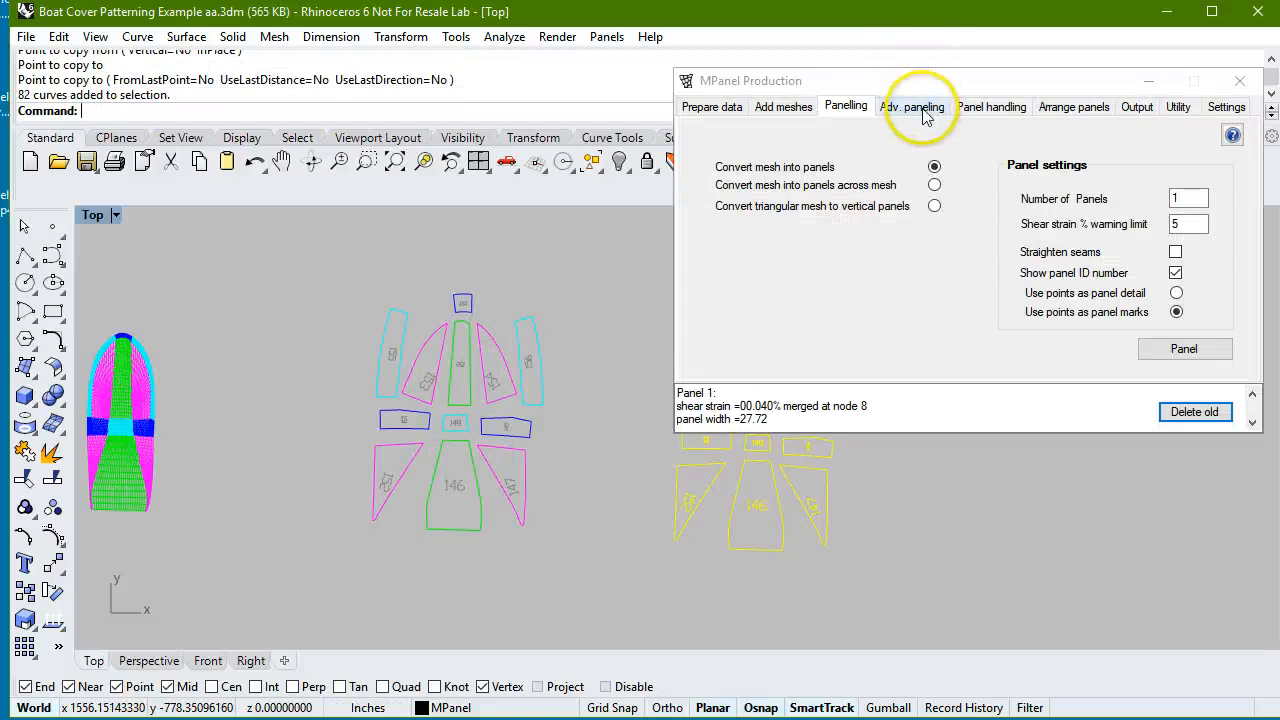
pyautogui.click(993, 106)
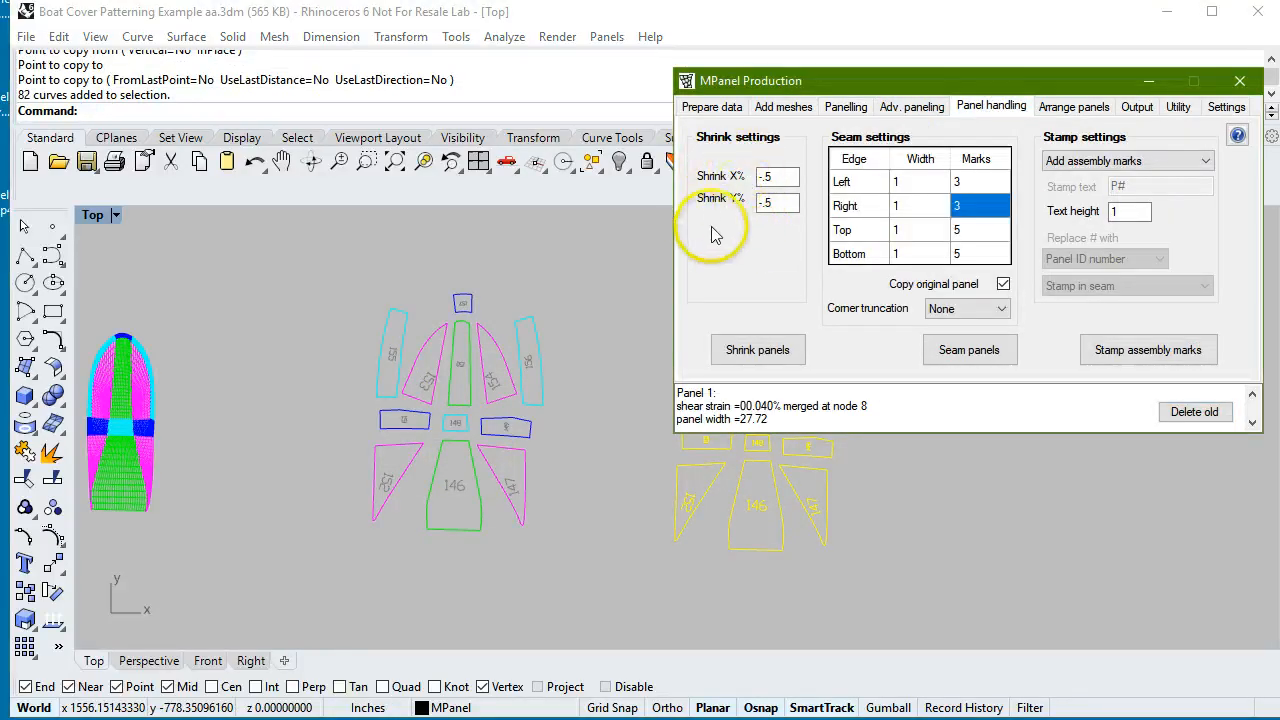
pyautogui.click(779, 202)
pyautogui.click(762, 352)
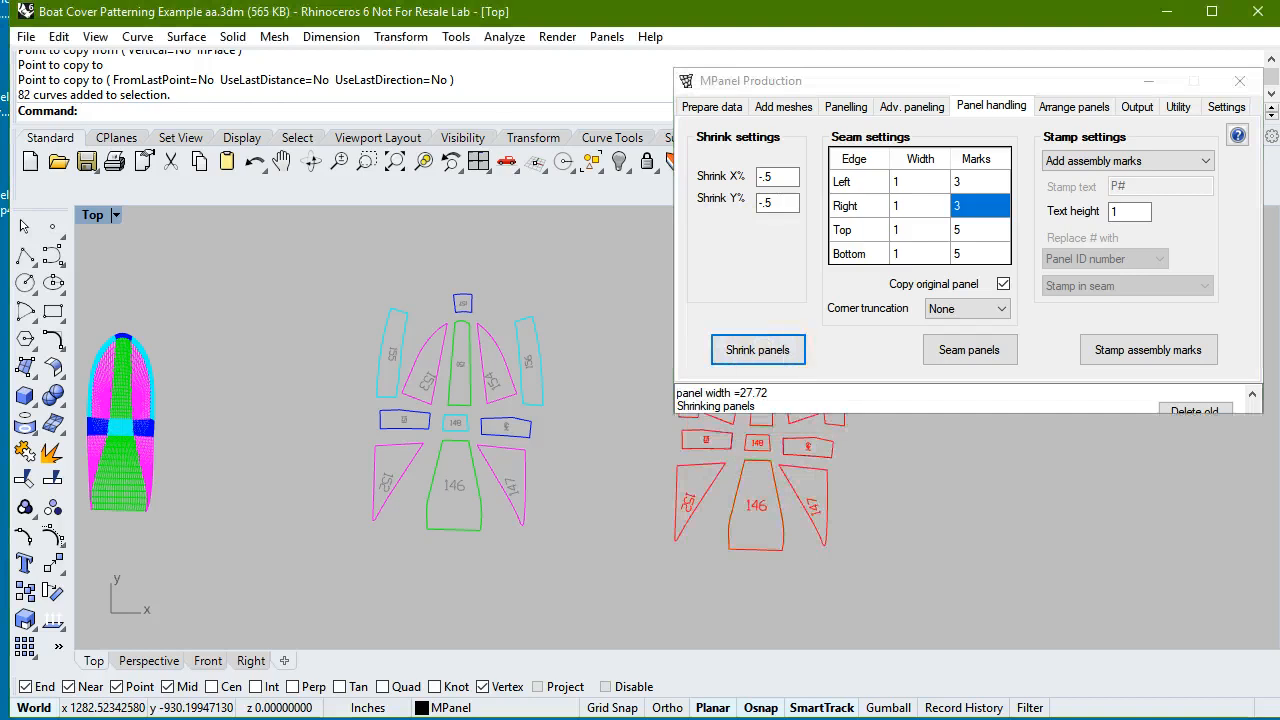
pyautogui.click(1194, 123)
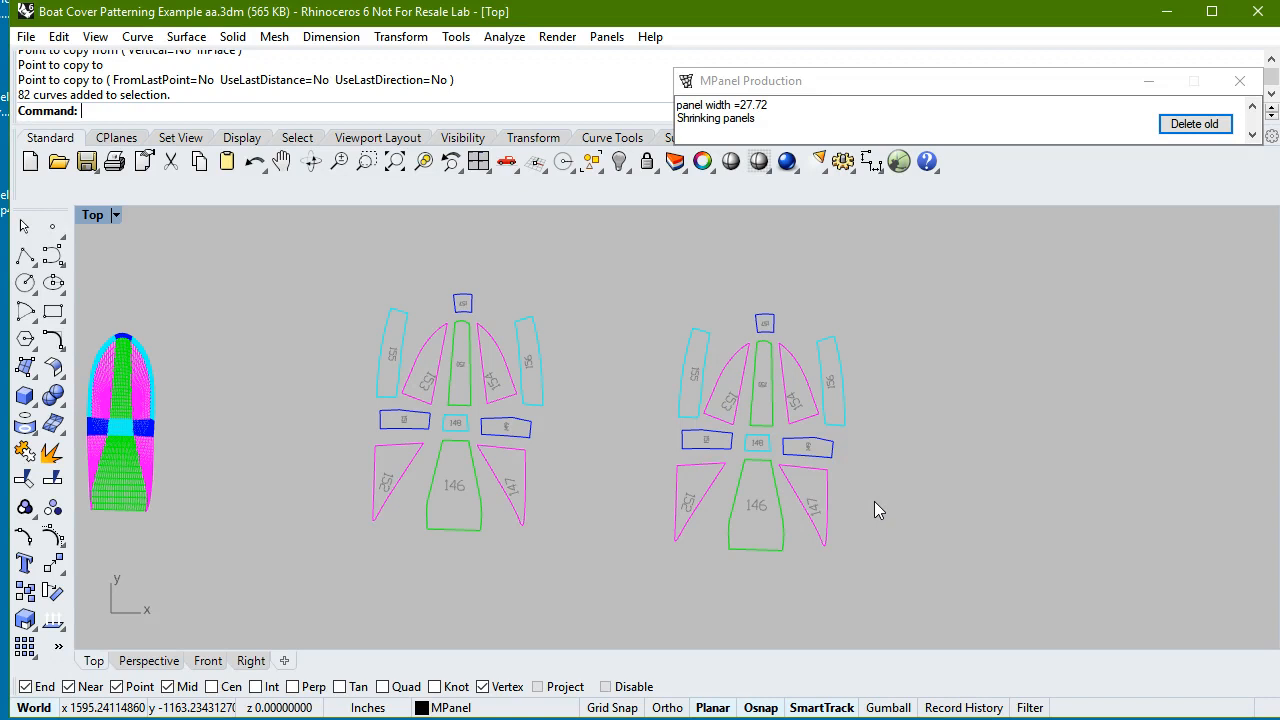
# Add seams of width 1 to the shrunk panels, with 3 marks left and right and 5 top and bottom, and delete the old panels.
pyautogui.moveTo(633, 280); pyautogui.dragTo(960, 600)
pyautogui.click(988, 82)
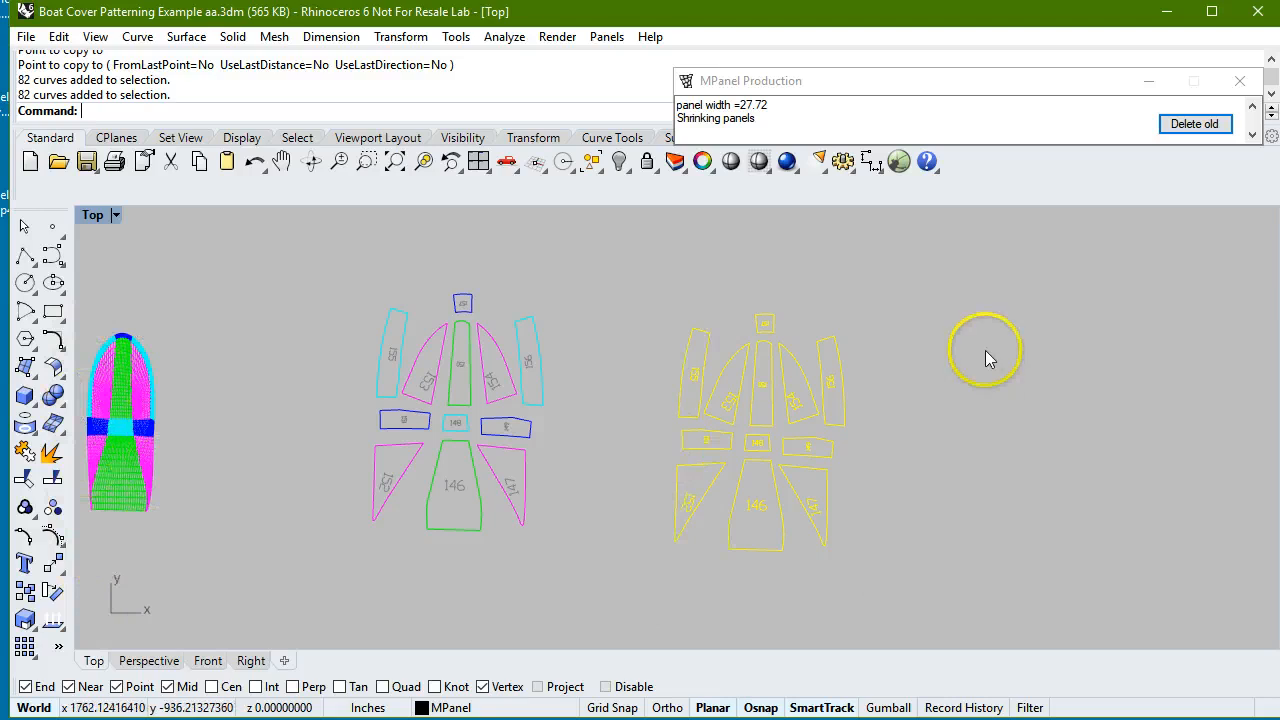
pyautogui.moveTo(984, 99)
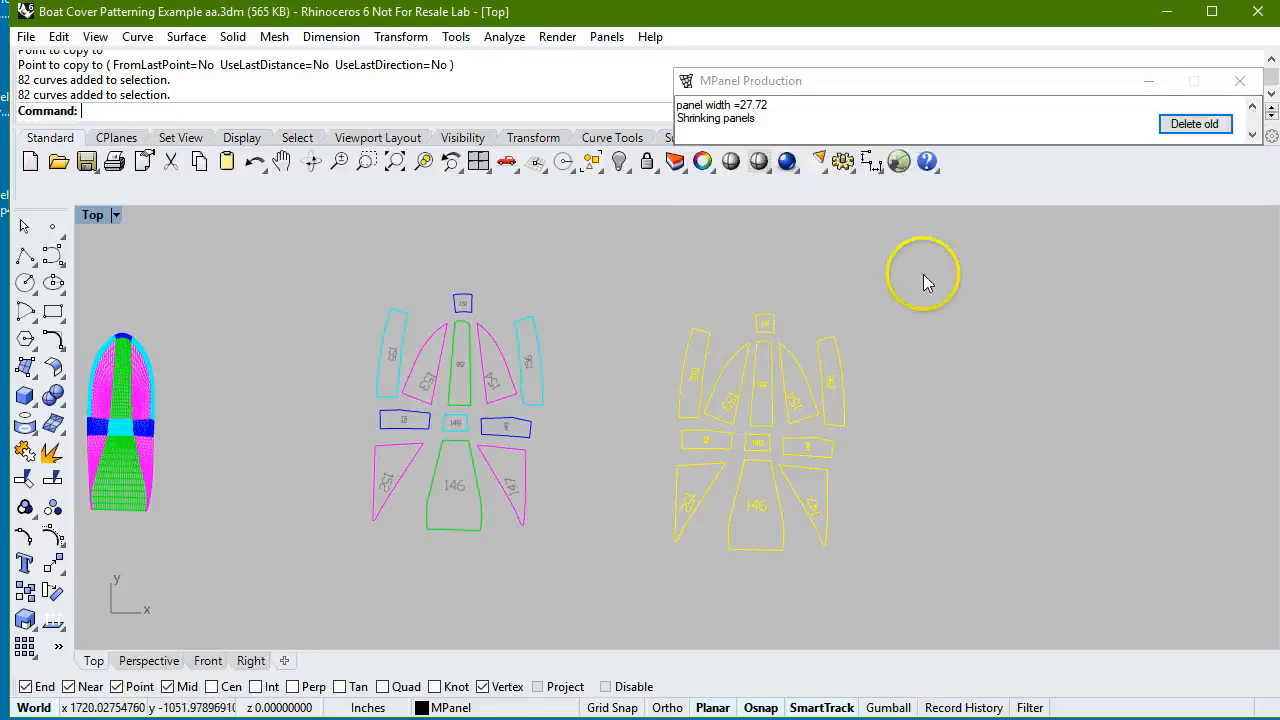
pyautogui.moveTo(925, 135)
pyautogui.click(969, 349)
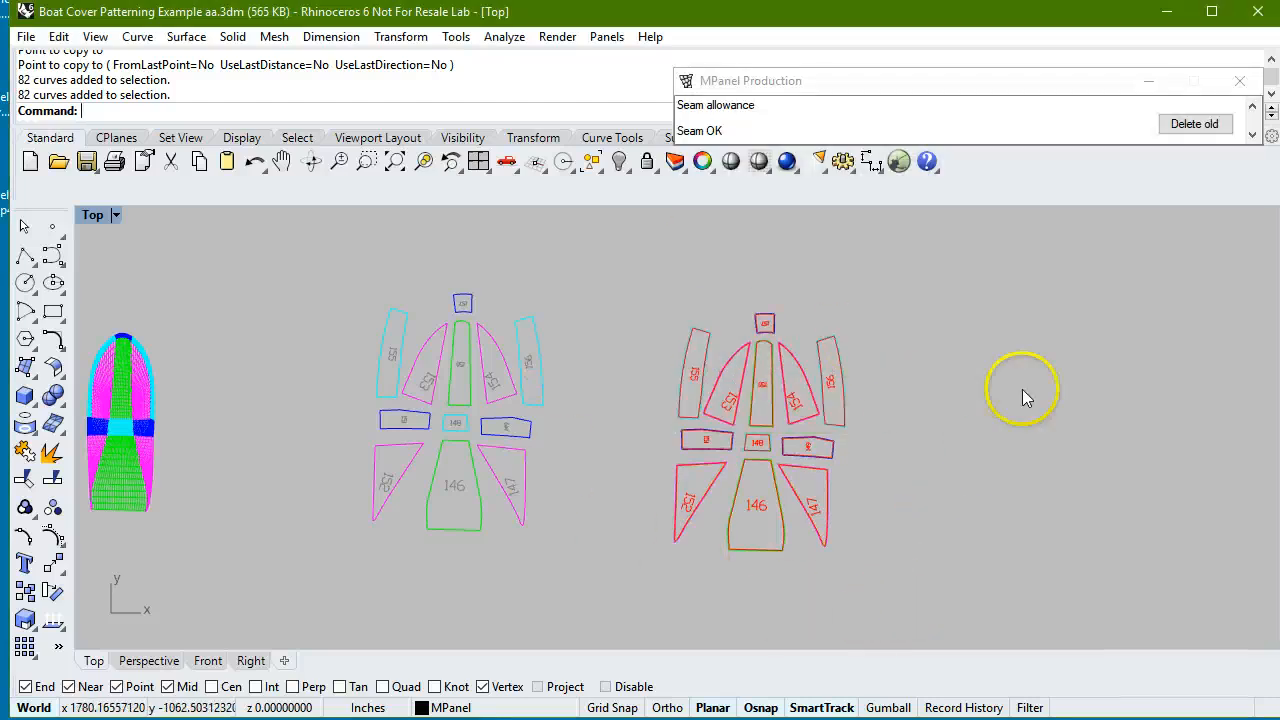
pyautogui.click(1217, 124)
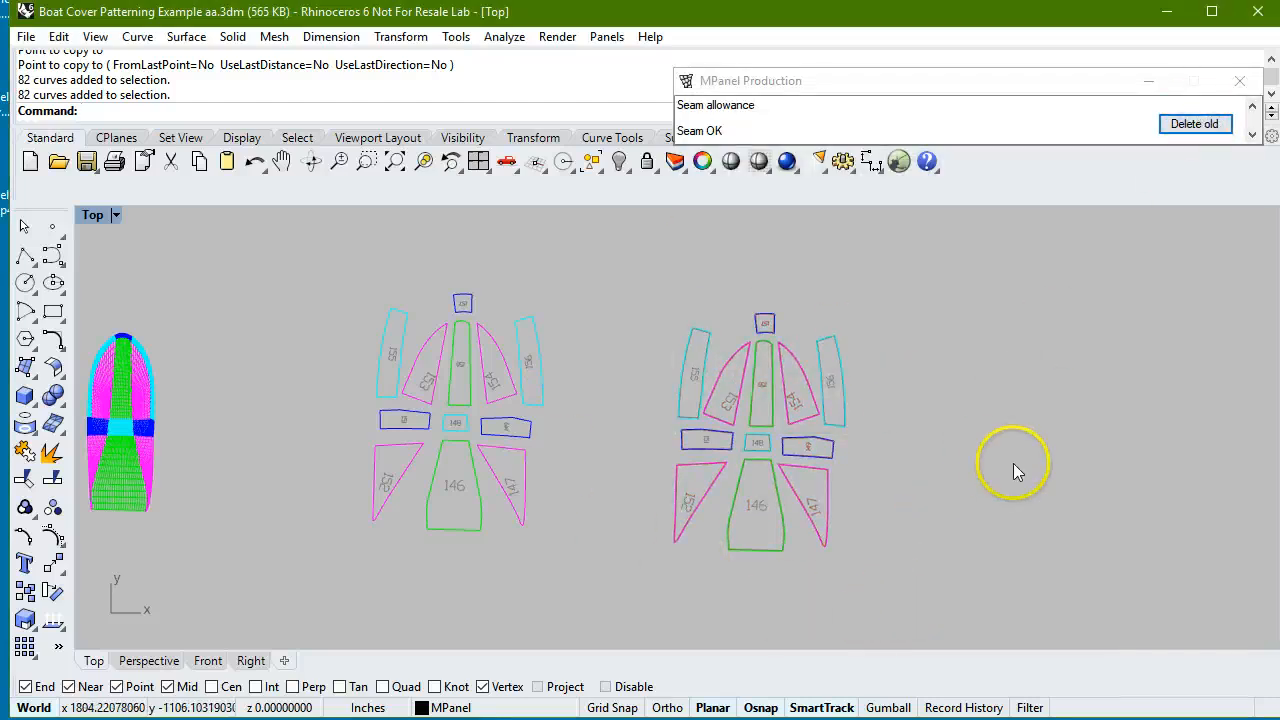
# Examine the seam allowances and match marks along the edges of panels 155 and 153 up close.
pyautogui.scroll(5, 680, 371)
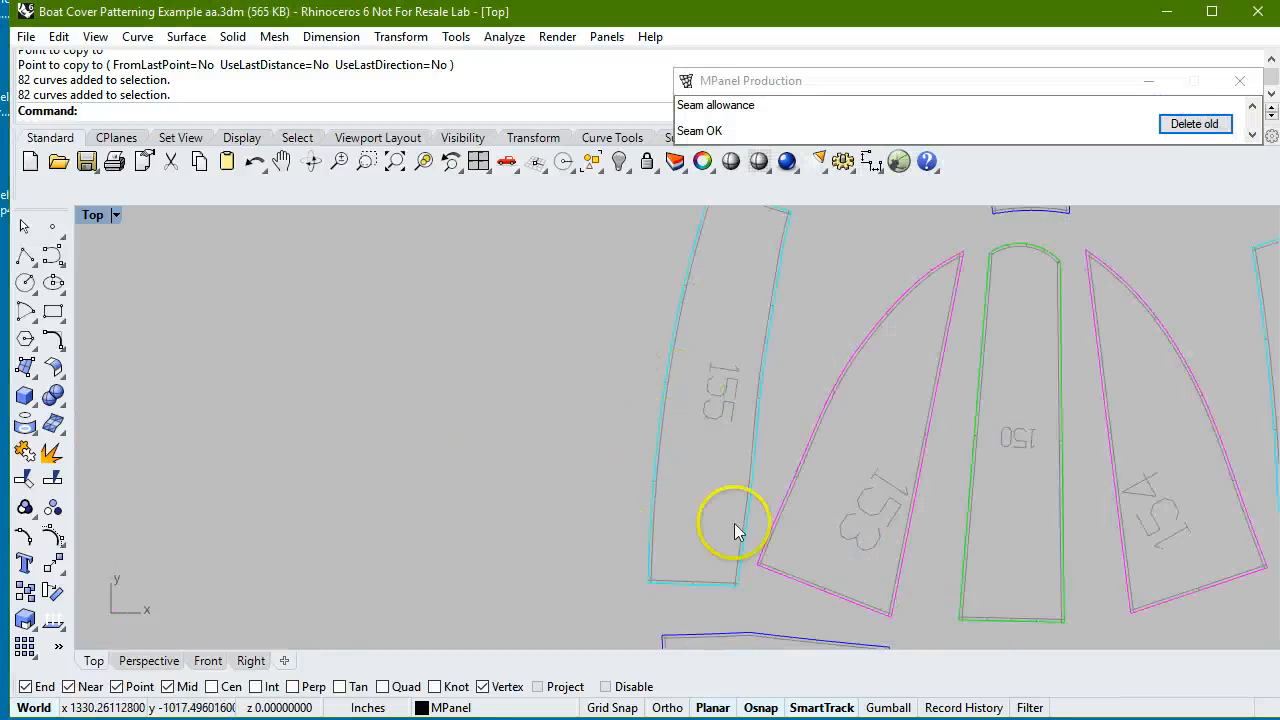
pyautogui.scroll(2, 787, 530)
pyautogui.scroll(2, 787, 527)
pyautogui.scroll(2, 714, 481)
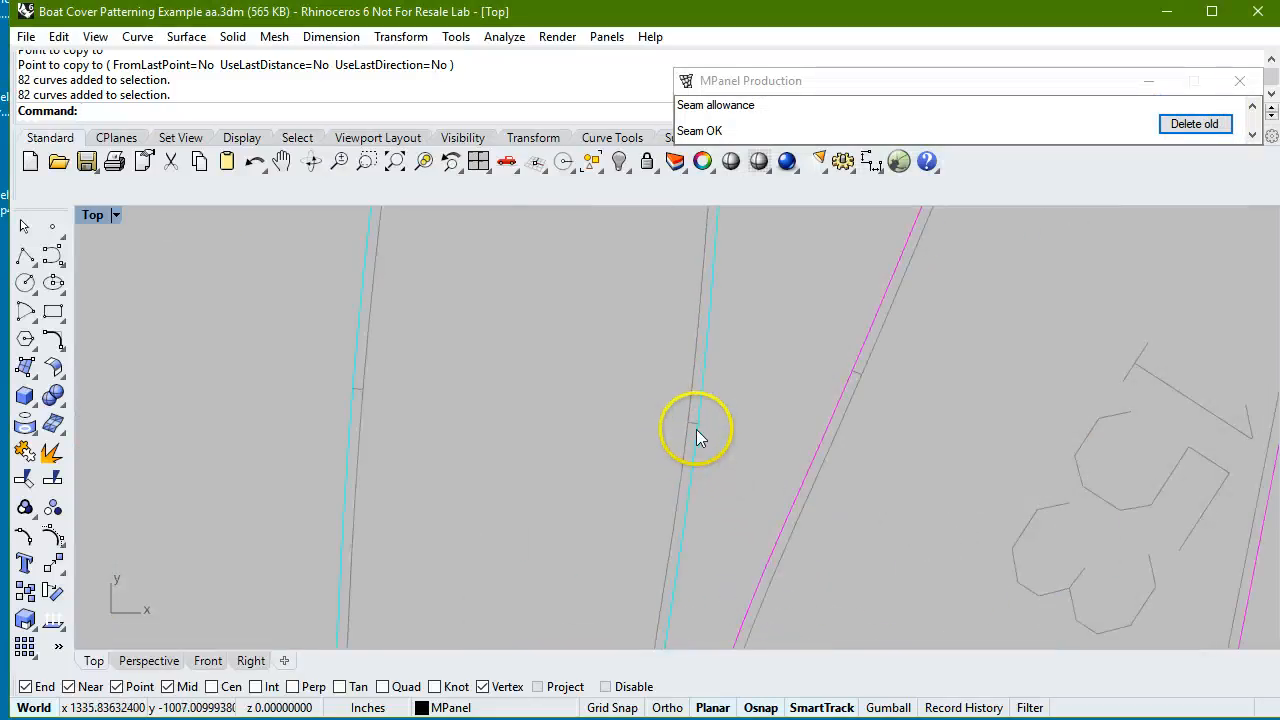
pyautogui.scroll(-3, 687, 426)
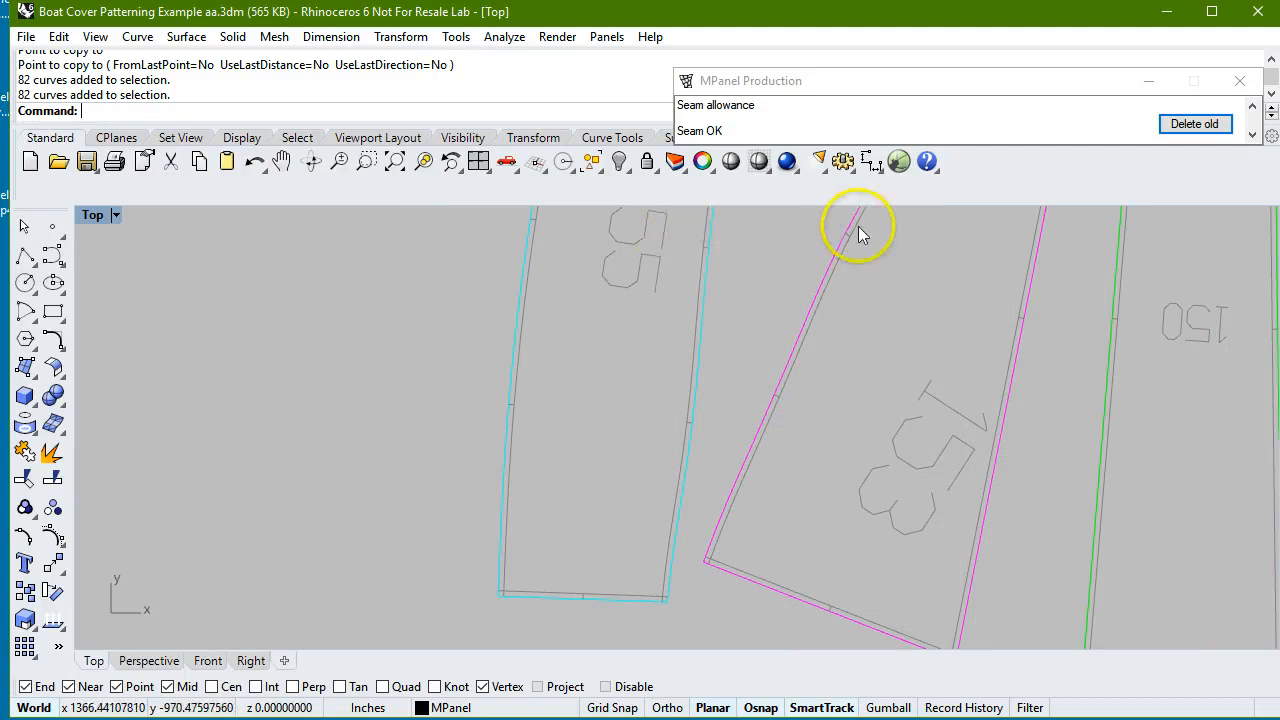
# Copy the complete set of seamed panels to the empty space on its right.
pyautogui.scroll(-5, 541, 447)
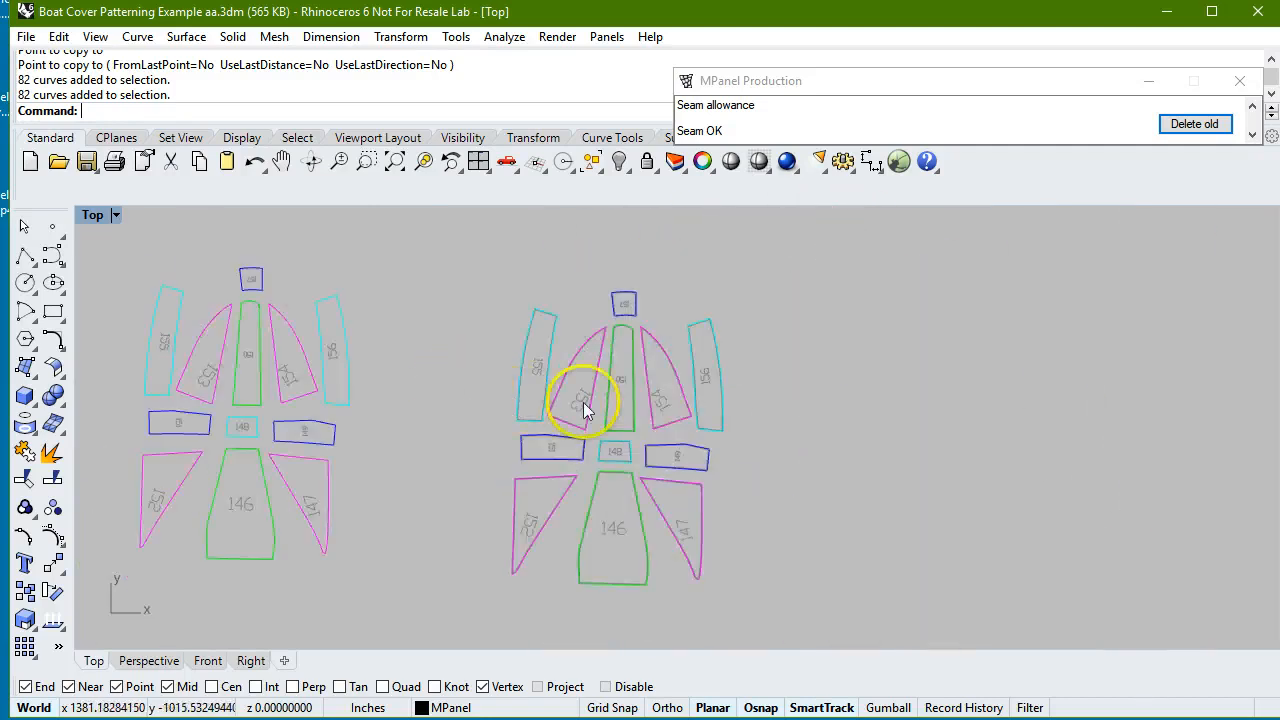
pyautogui.scroll(-3, 520, 330)
pyautogui.moveTo(505, 256); pyautogui.dragTo(698, 554)
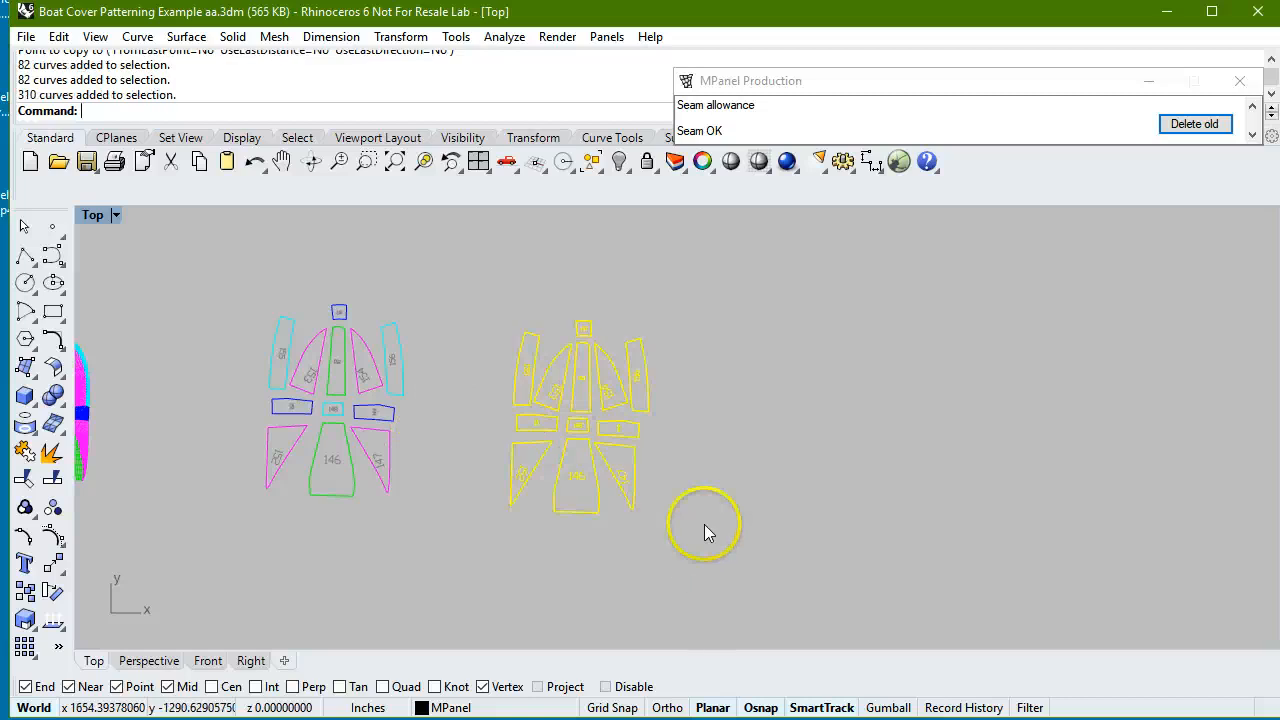
pyautogui.click(401, 36)
pyautogui.click(409, 81)
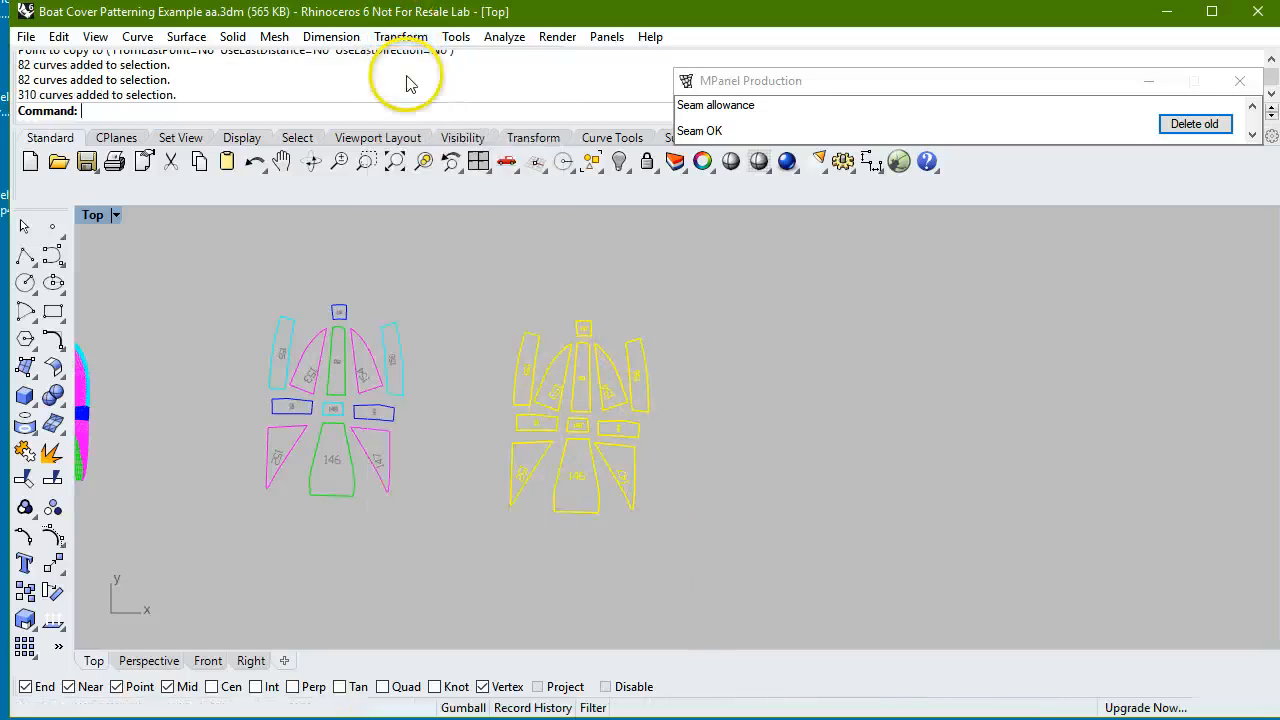
pyautogui.click(501, 307)
pyautogui.click(747, 305)
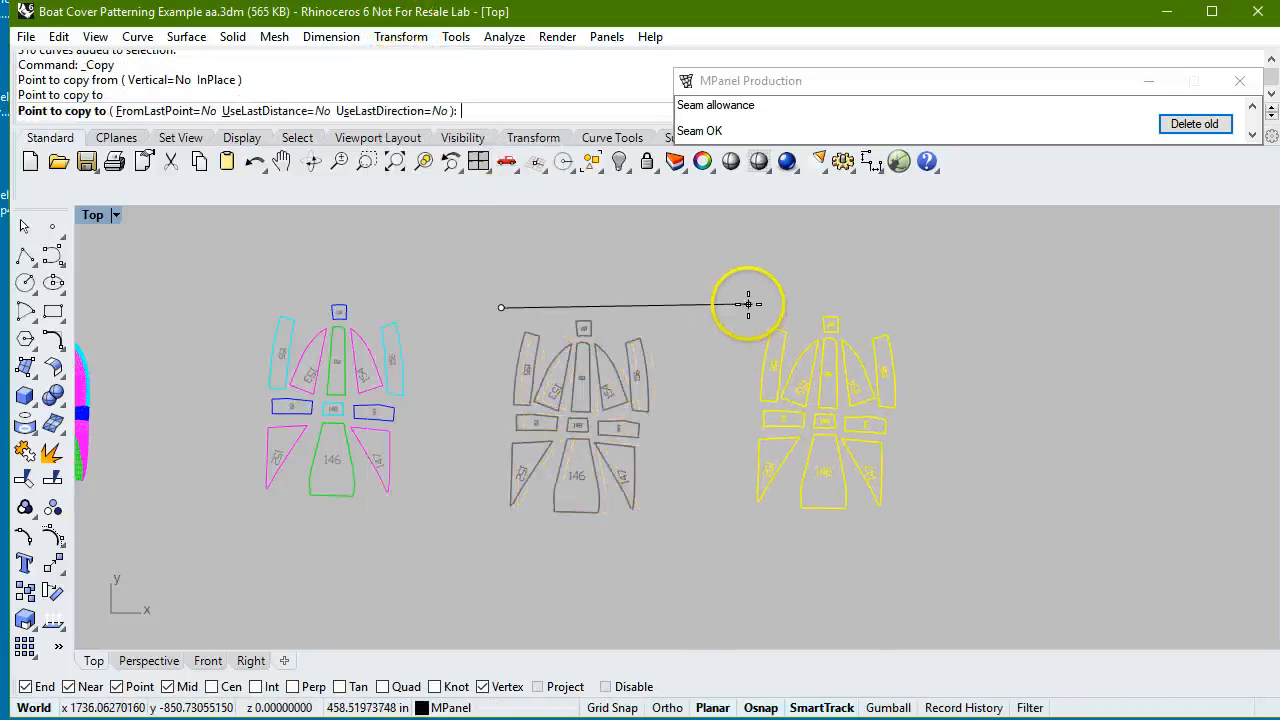
pyautogui.press('Return')
pyautogui.scroll(-2, 538, 395)
pyautogui.scroll(-2, 538, 388)
pyautogui.scroll(6, 791, 372)
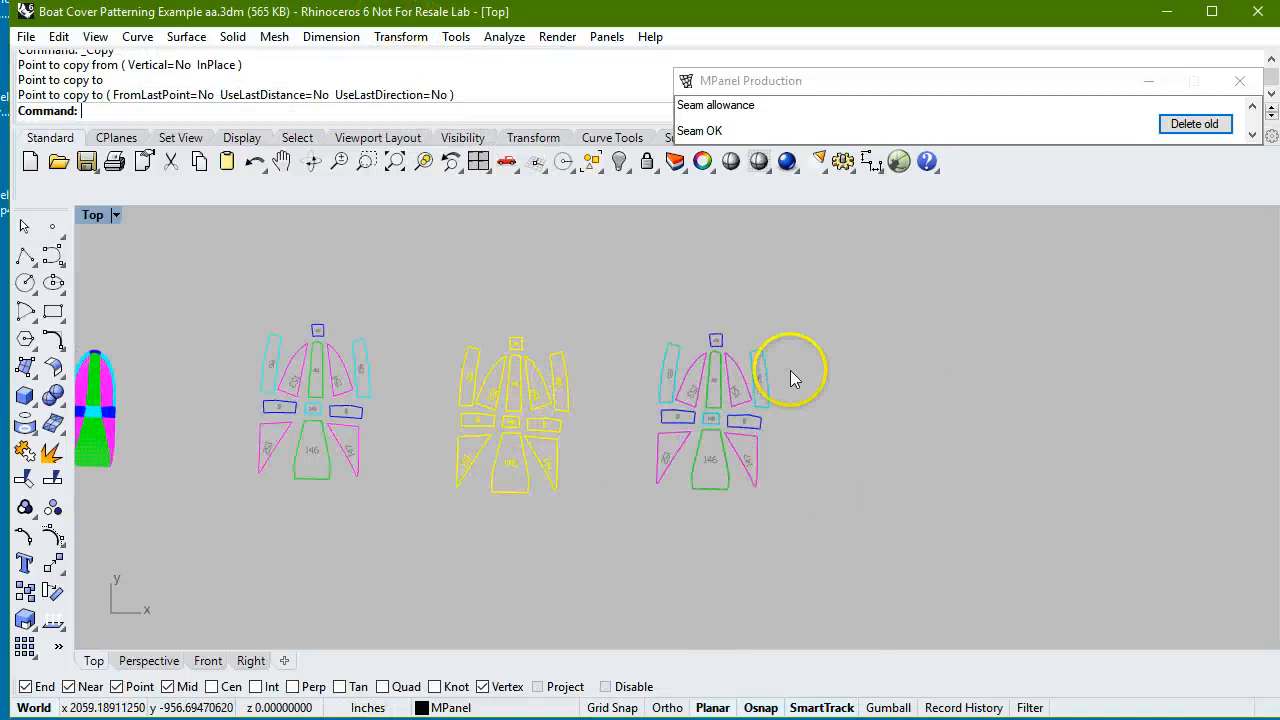
pyautogui.click(801, 379)
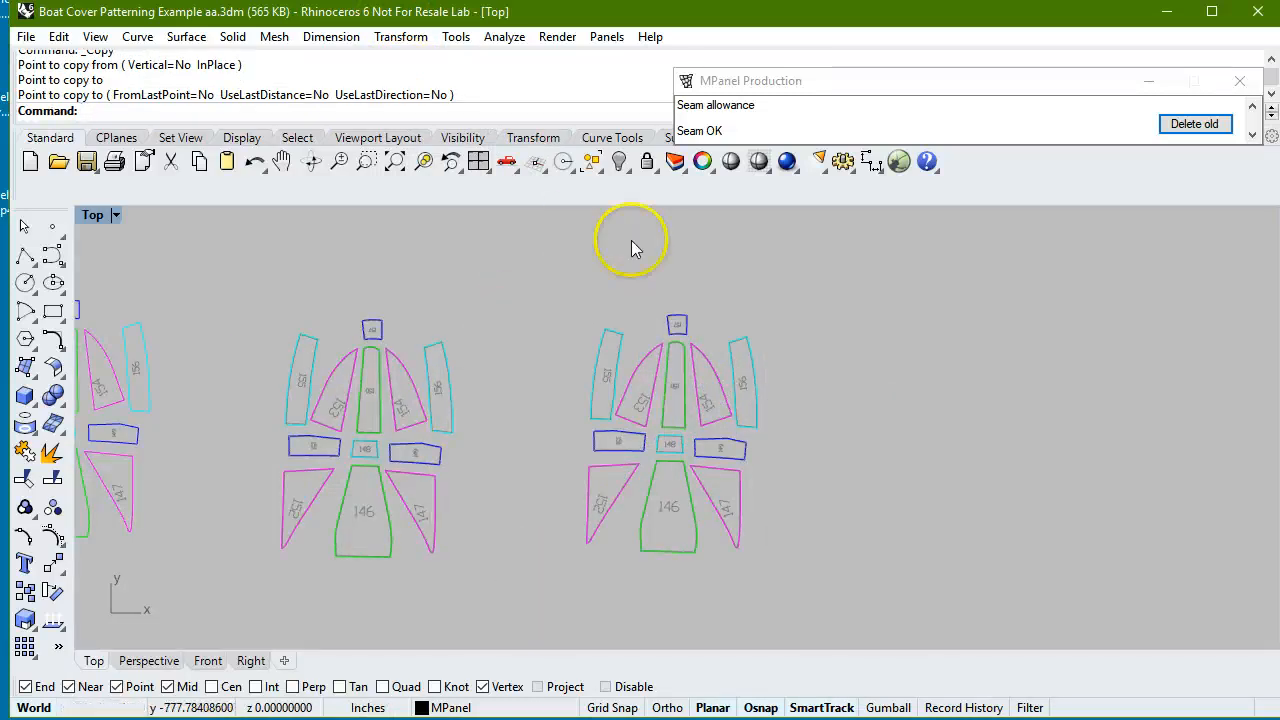
# Connect the adjoining panel edges of the rightmost copy with the Draw assembly lines stamp setting, including links from 157 to 155 and 156.
pyautogui.scroll(10, 666, 511)
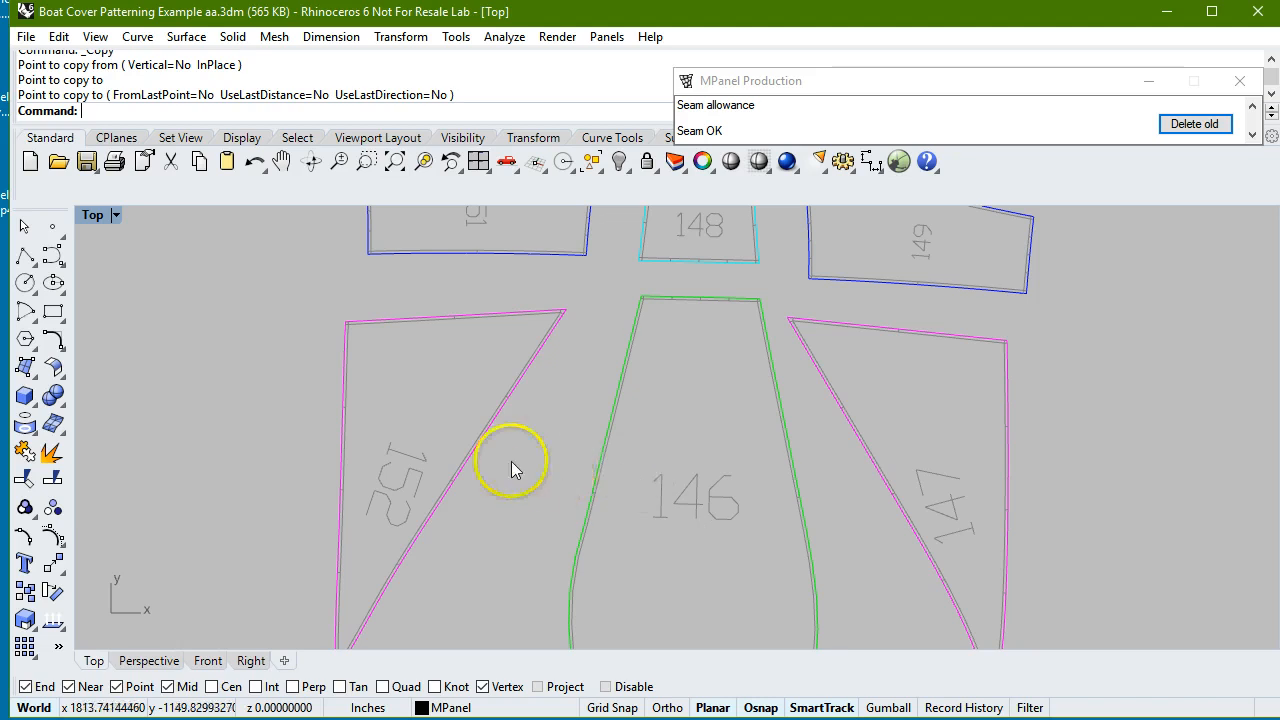
pyautogui.scroll(-8, 511, 461)
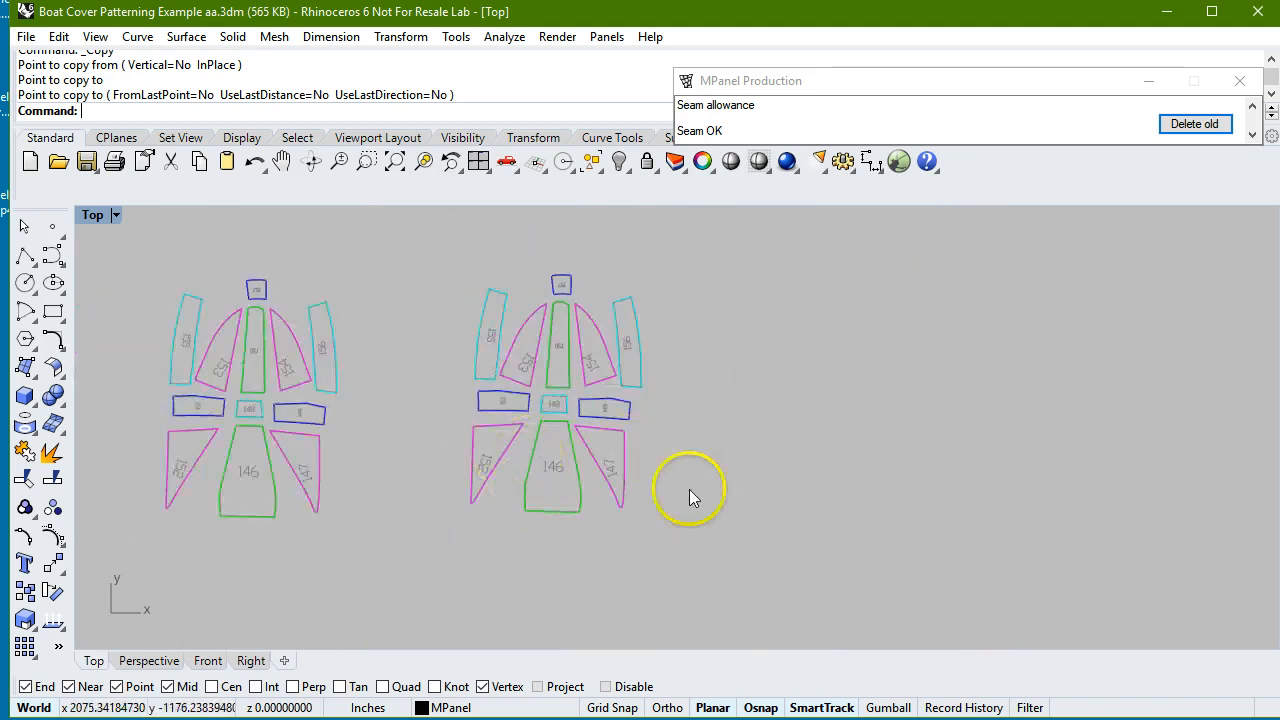
pyautogui.scroll(4, 560, 512)
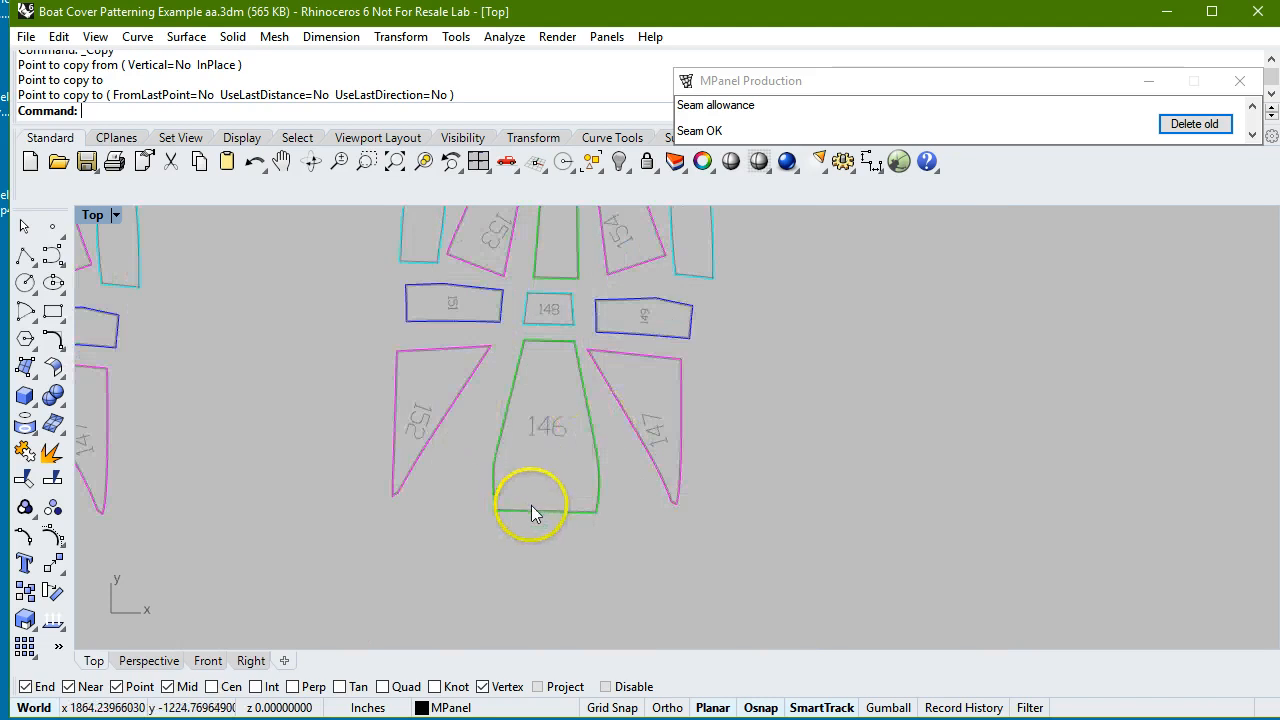
pyautogui.scroll(12, 532, 510)
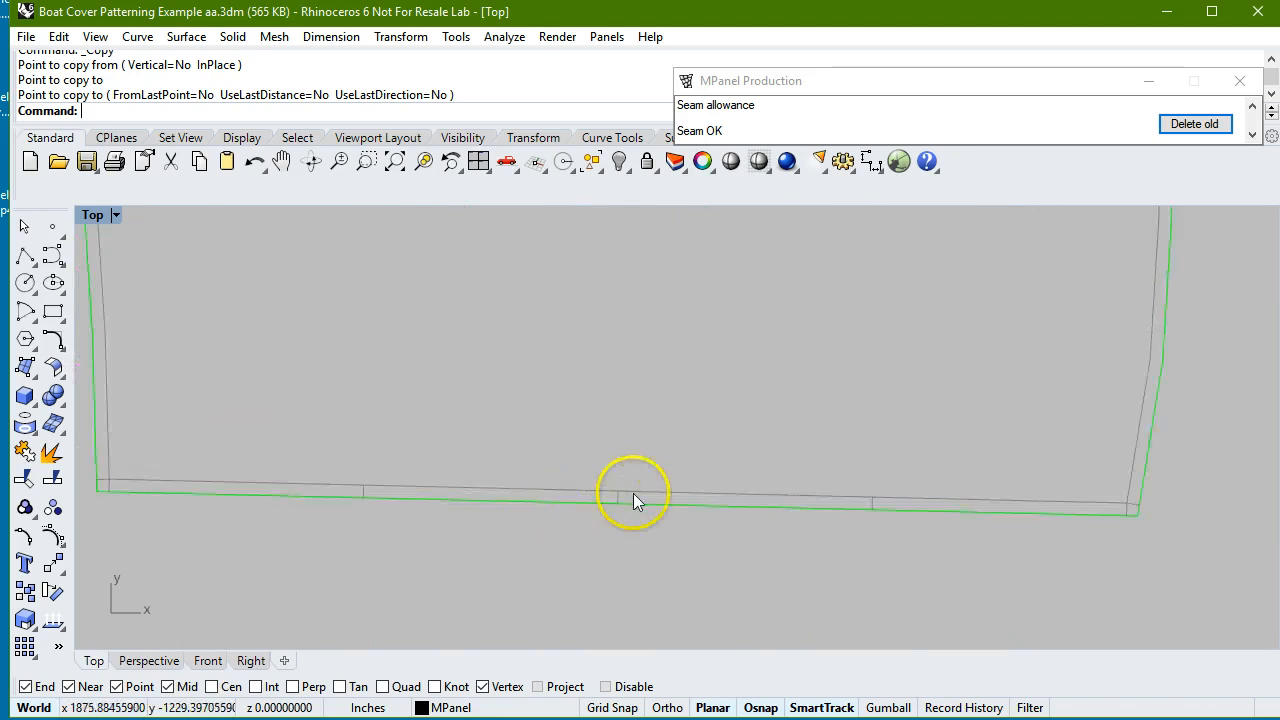
pyautogui.moveTo(938, 75)
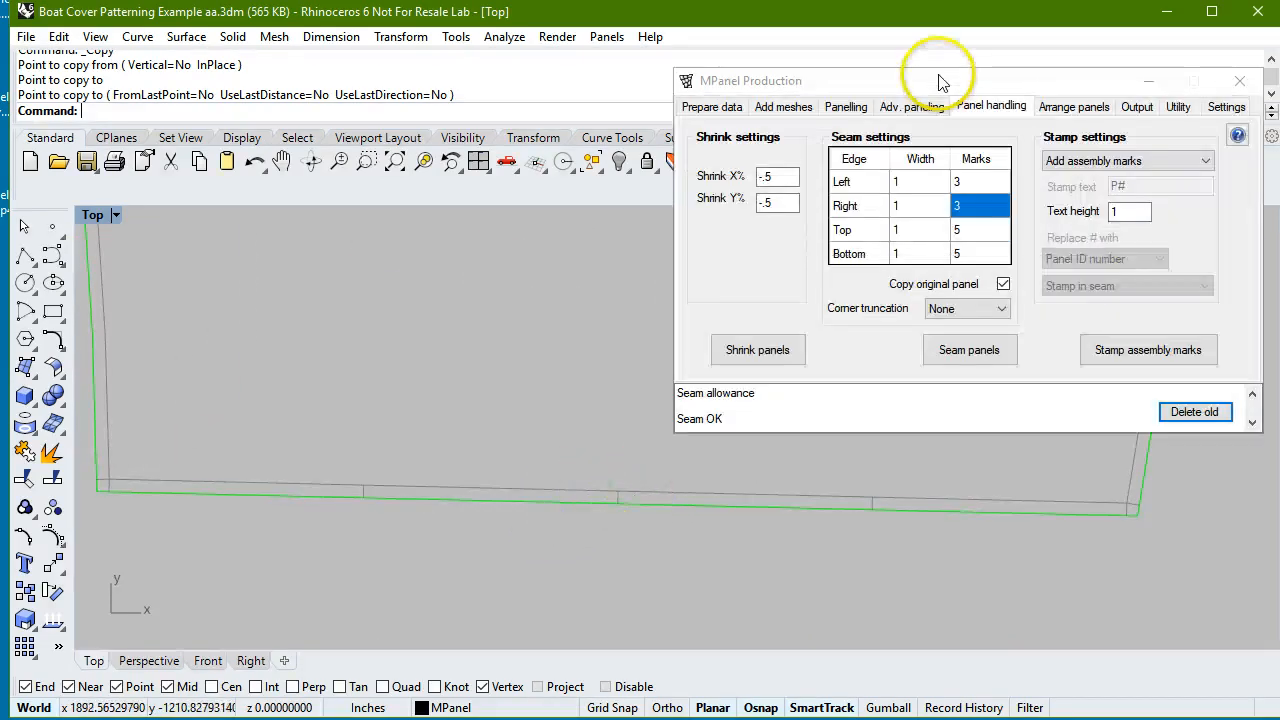
pyautogui.click(1207, 163)
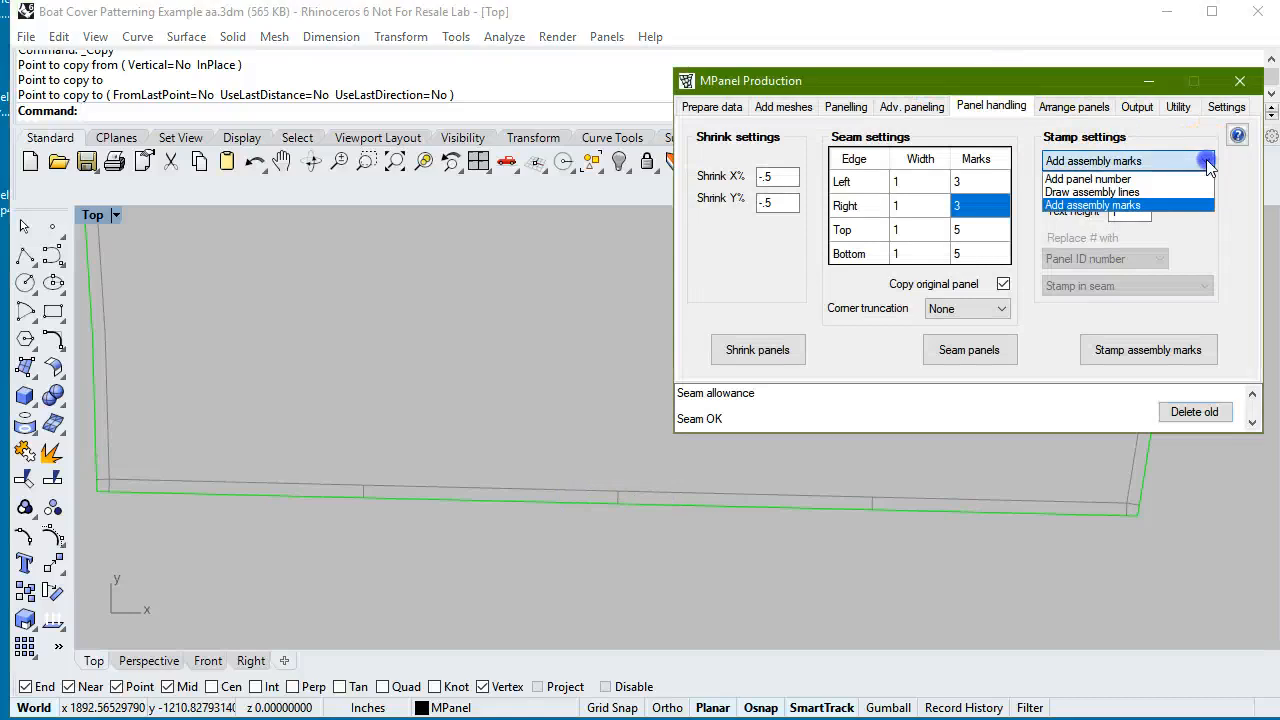
pyautogui.click(1122, 180)
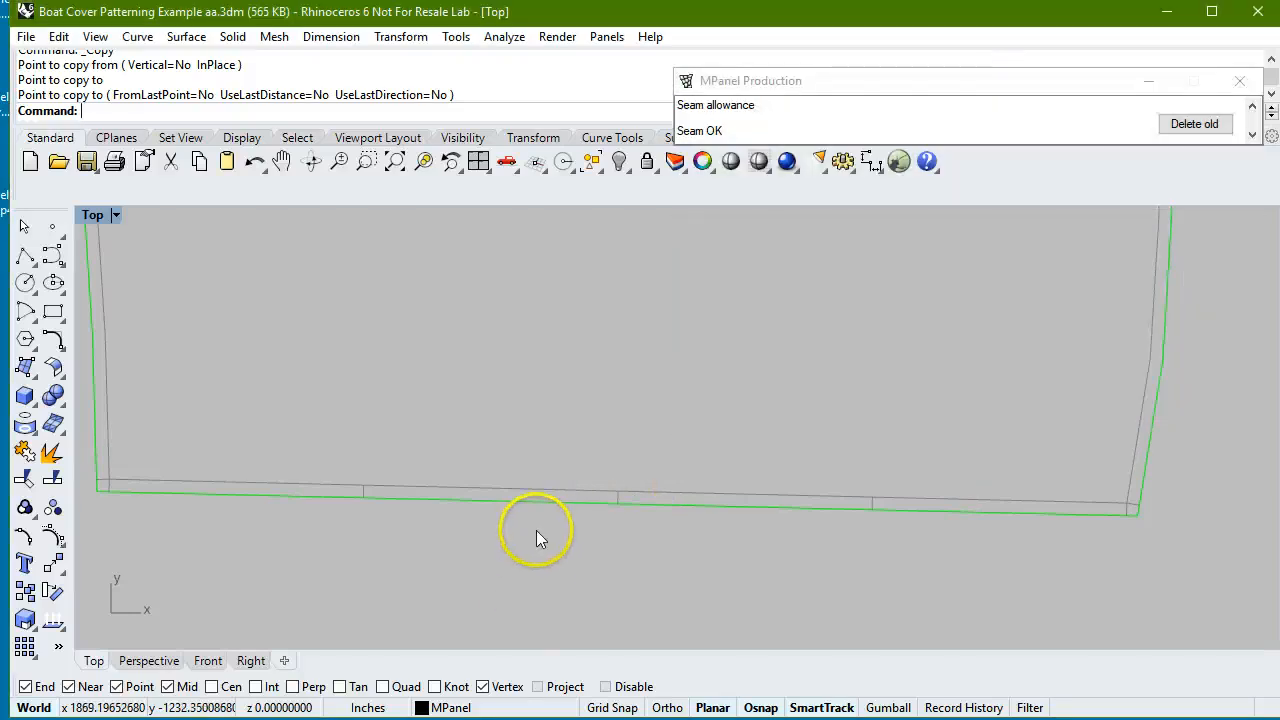
pyautogui.scroll(-12, 536, 539)
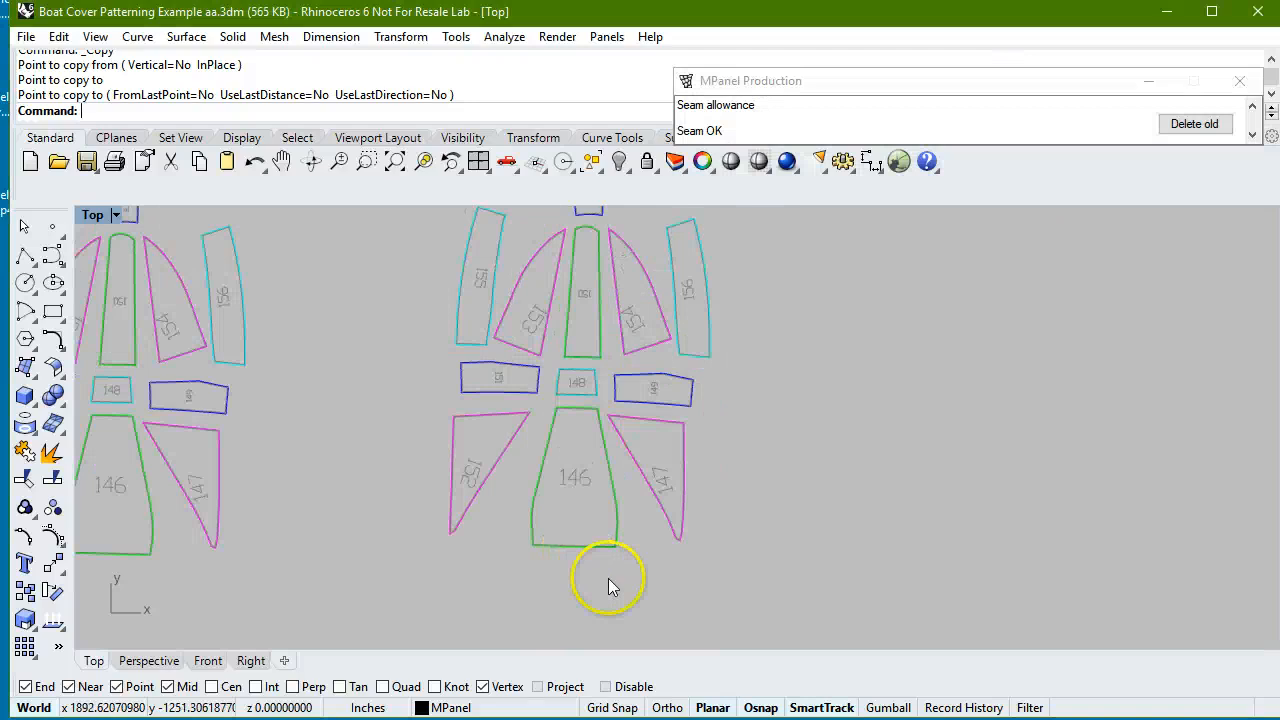
pyautogui.scroll(-2, 609, 580)
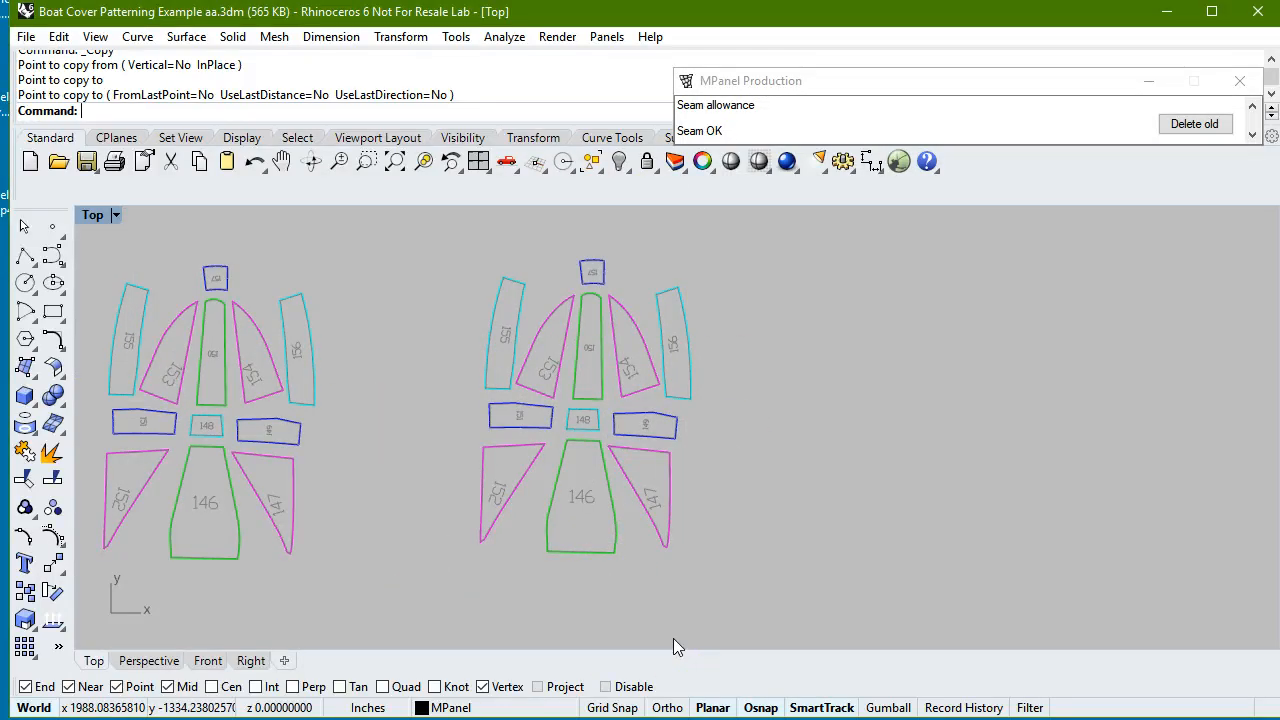
pyautogui.scroll(3, 510, 492)
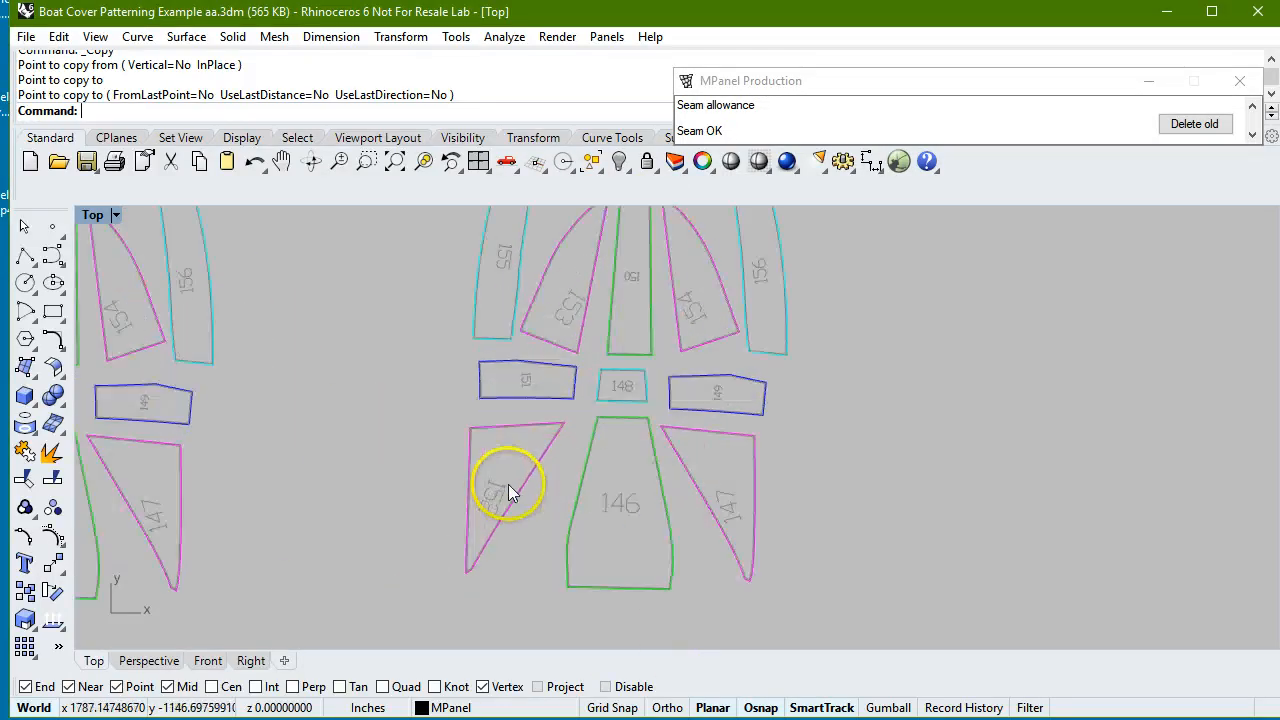
pyautogui.scroll(2, 510, 492)
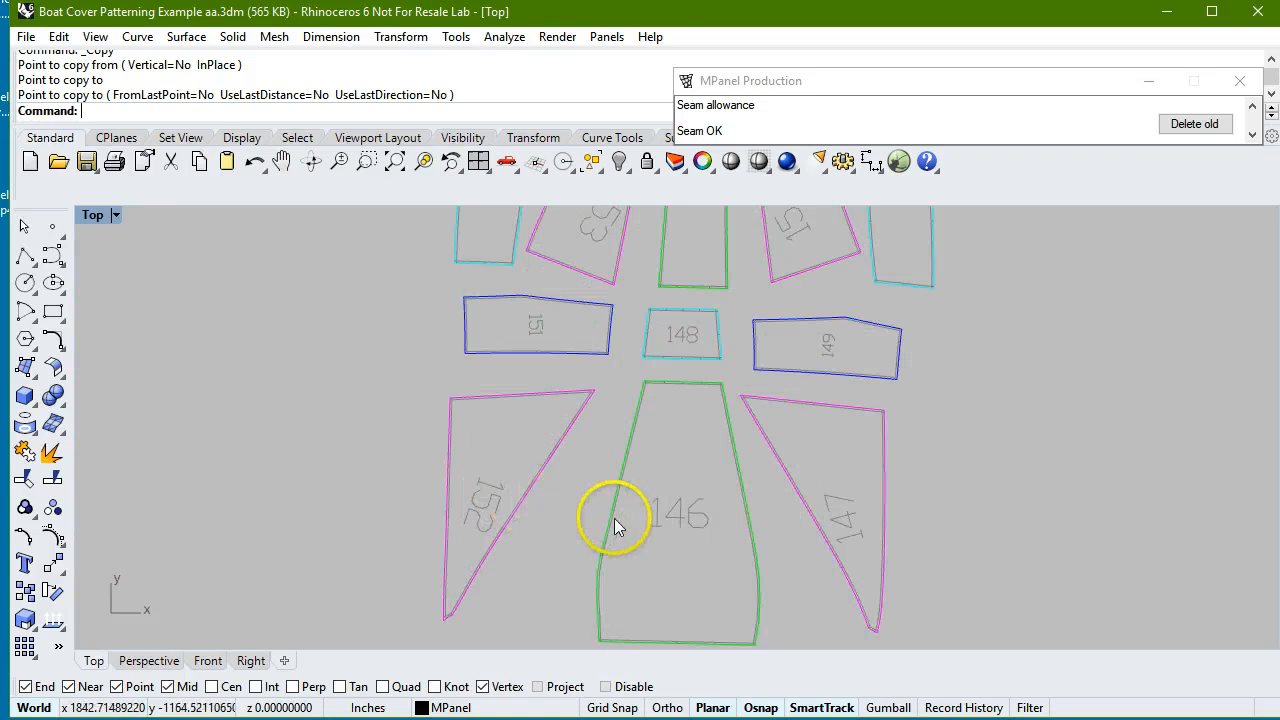
pyautogui.scroll(-5, 531, 547)
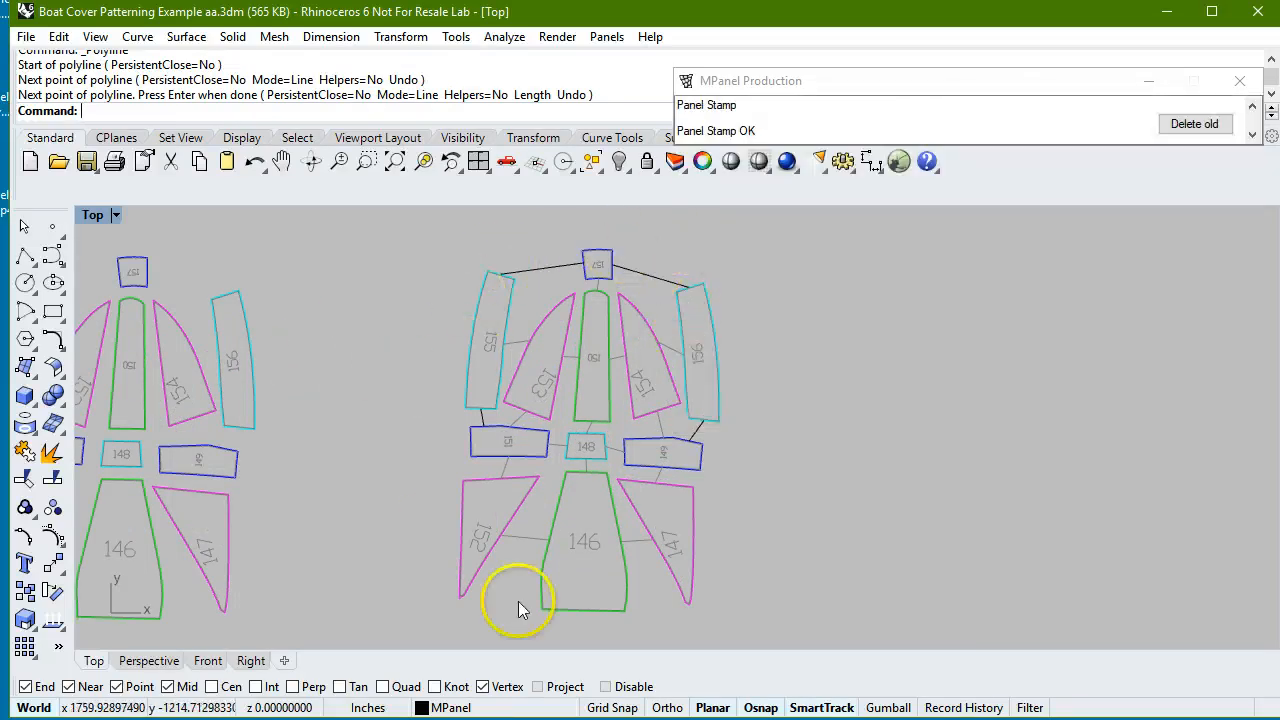
# Stamp assembly marks with text height 1 on the panel set joined by assembly lines, and delete the old panels.
pyautogui.scroll(-2, 300, 416)
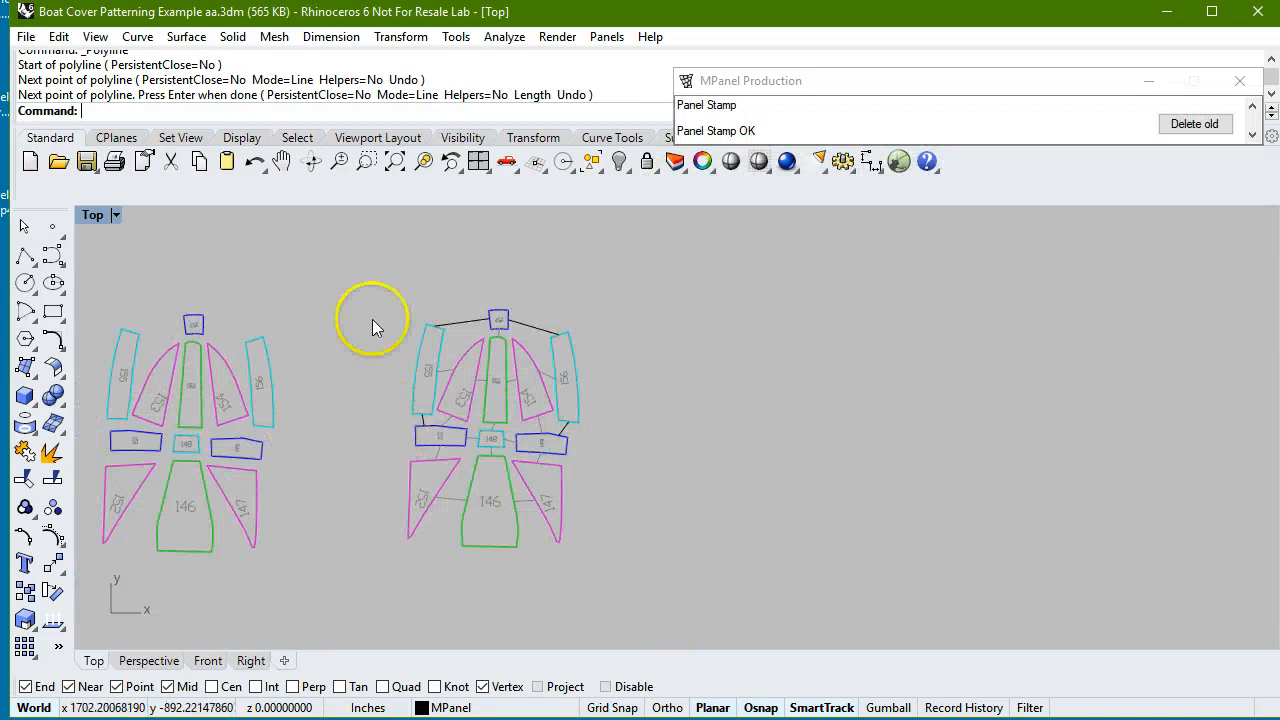
pyautogui.moveTo(357, 266); pyautogui.dragTo(663, 590)
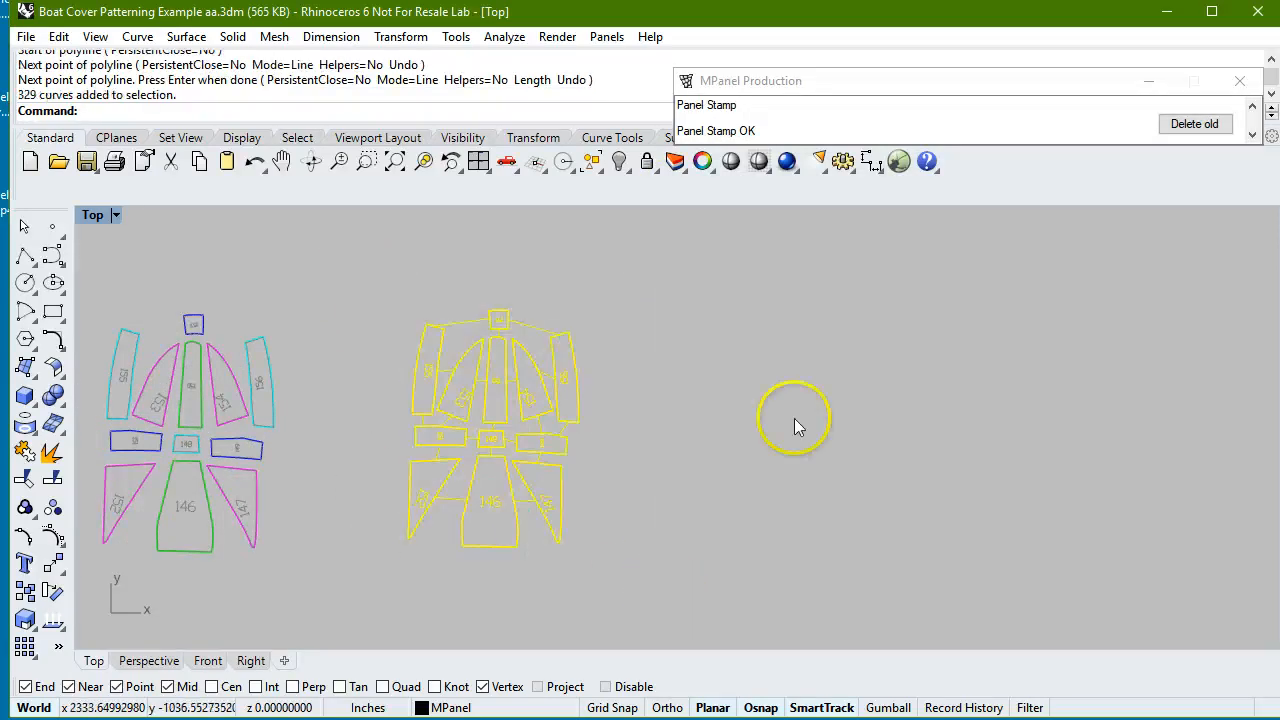
pyautogui.moveTo(986, 88)
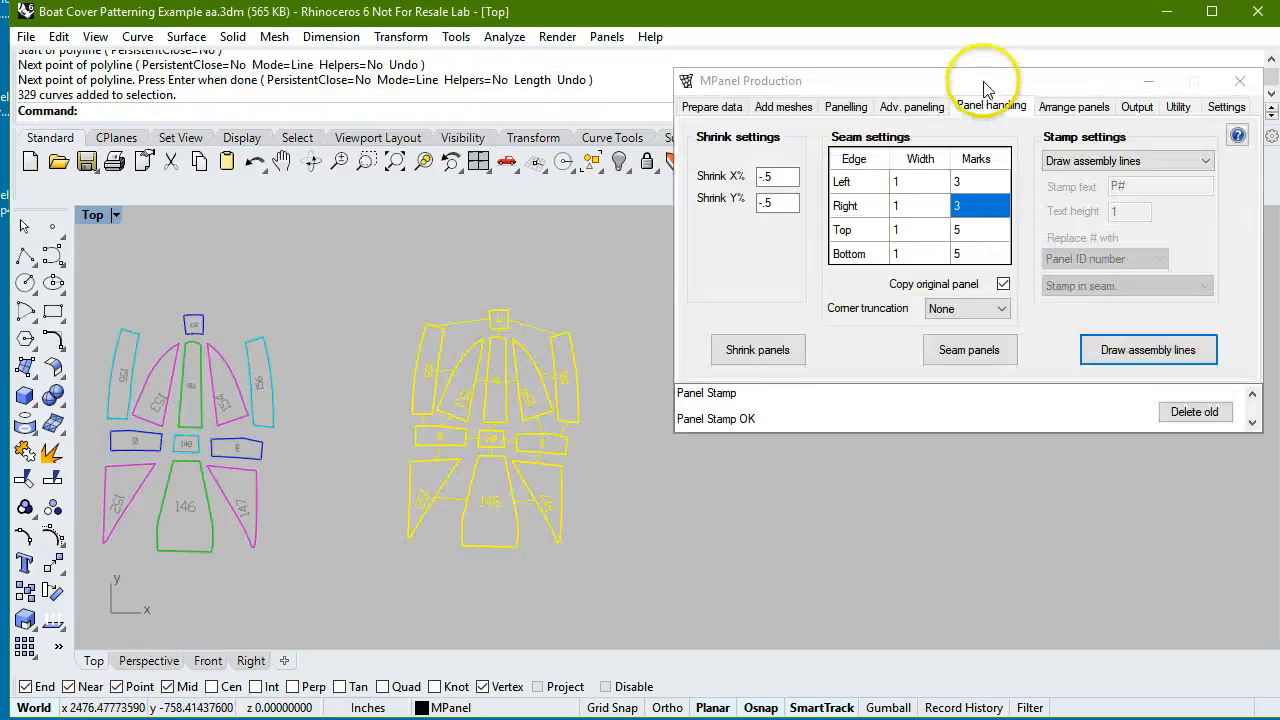
pyautogui.click(1205, 161)
pyautogui.click(1135, 206)
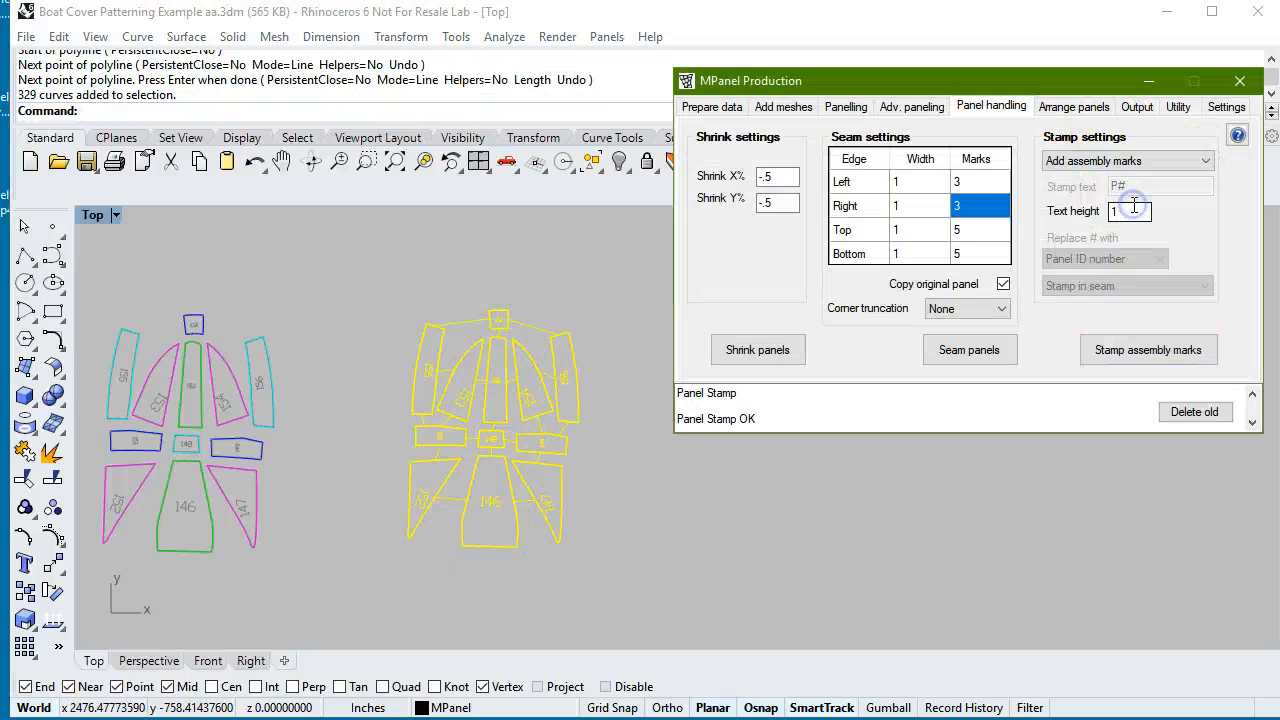
pyautogui.click(1148, 350)
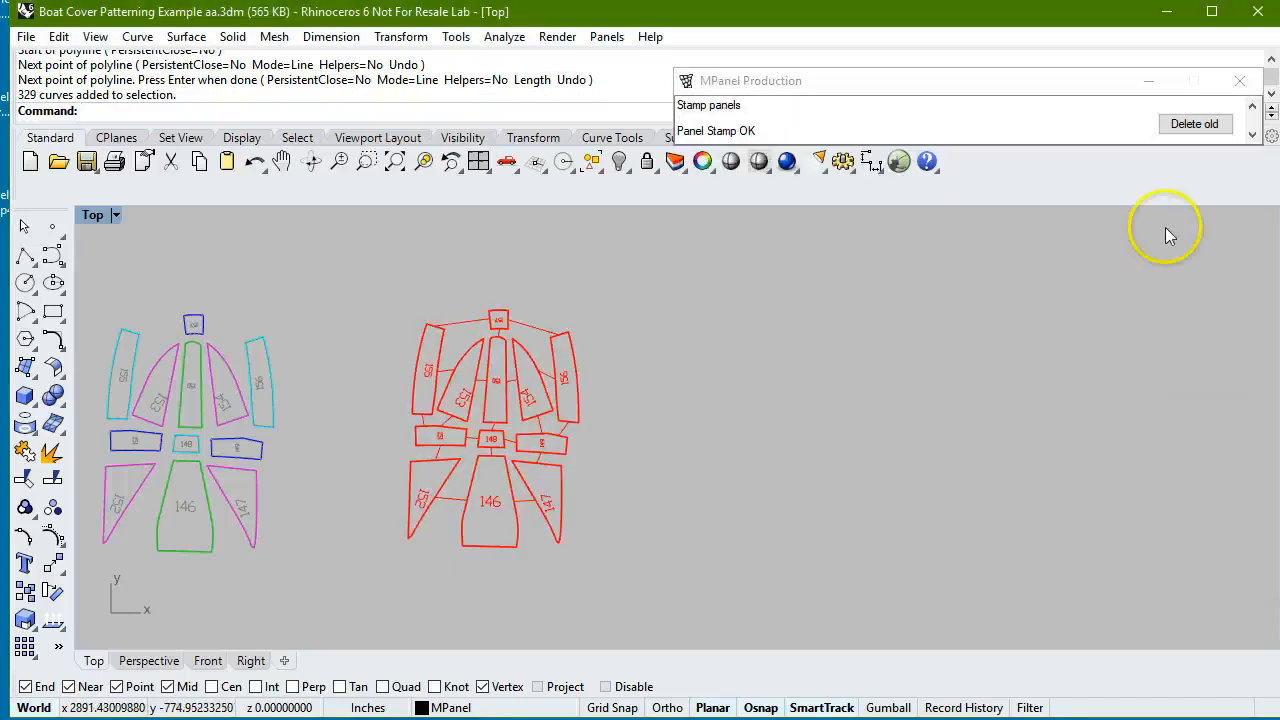
pyautogui.click(1194, 123)
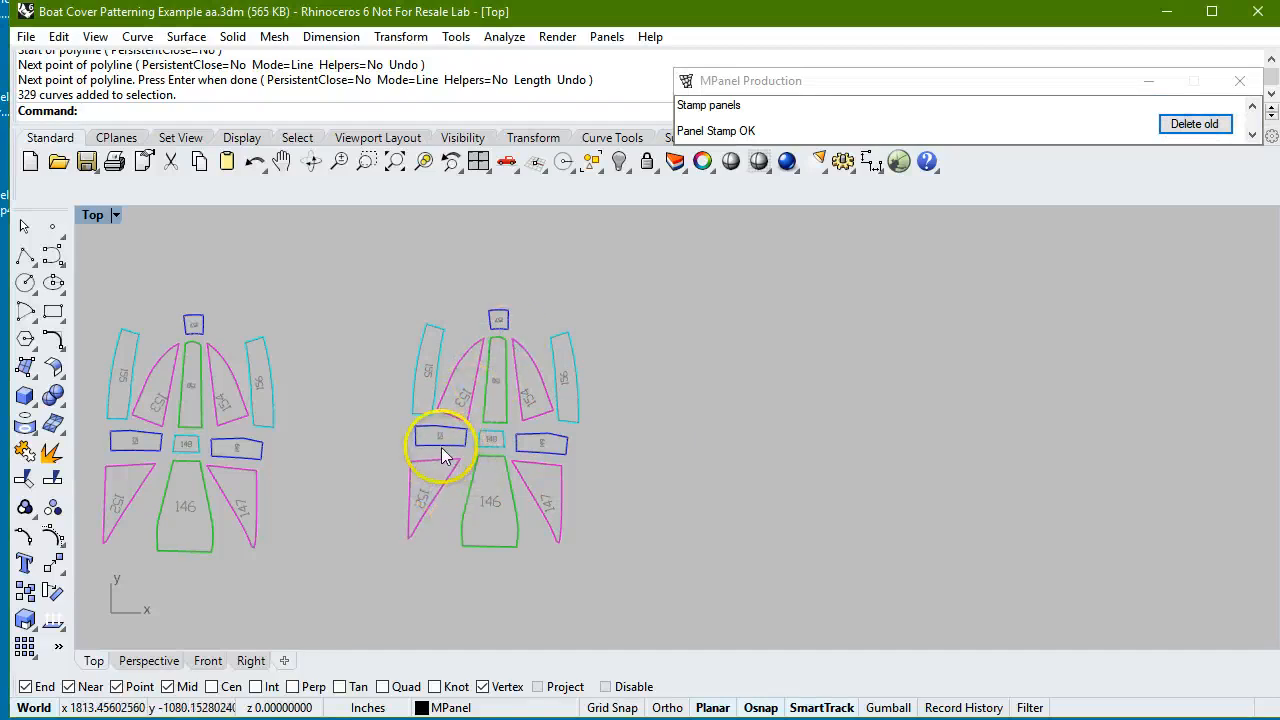
# Examine the matching assembly marks on the facing seams of panels 151 and 152 and of panels 148 and 151.
pyautogui.scroll(5, 440, 453)
pyautogui.scroll(8, 448, 495)
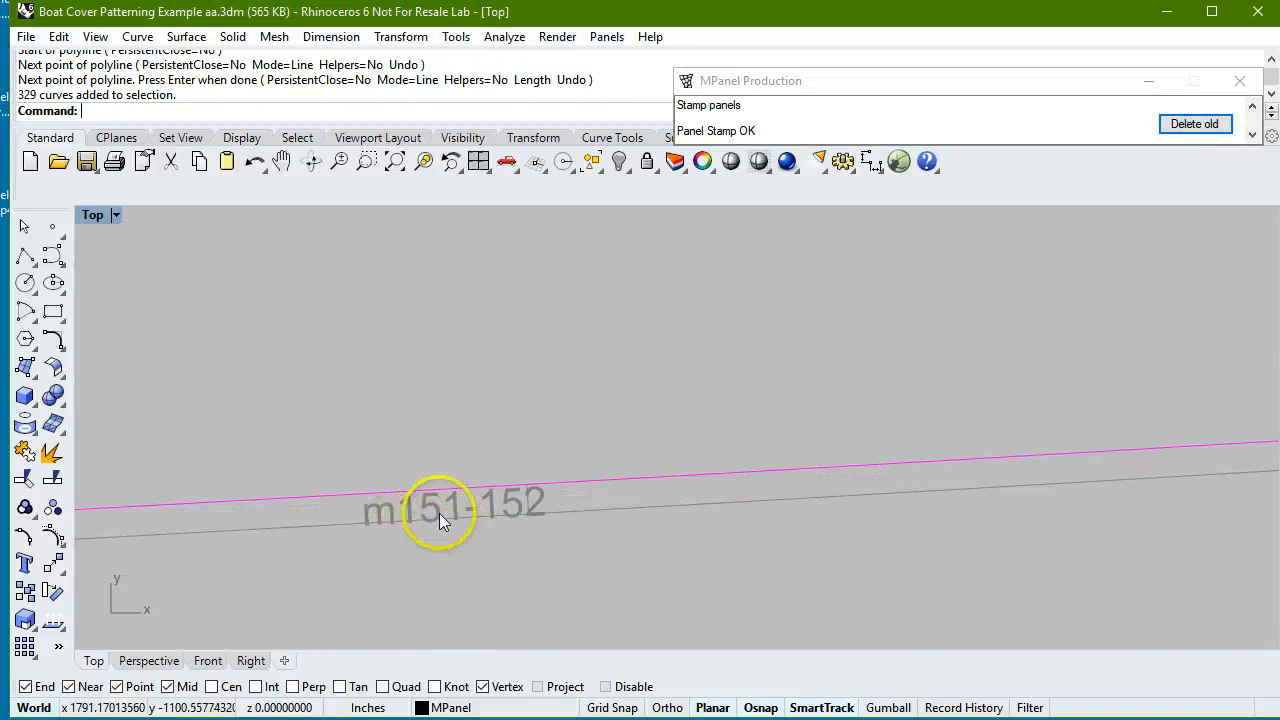
pyautogui.scroll(-5, 435, 565)
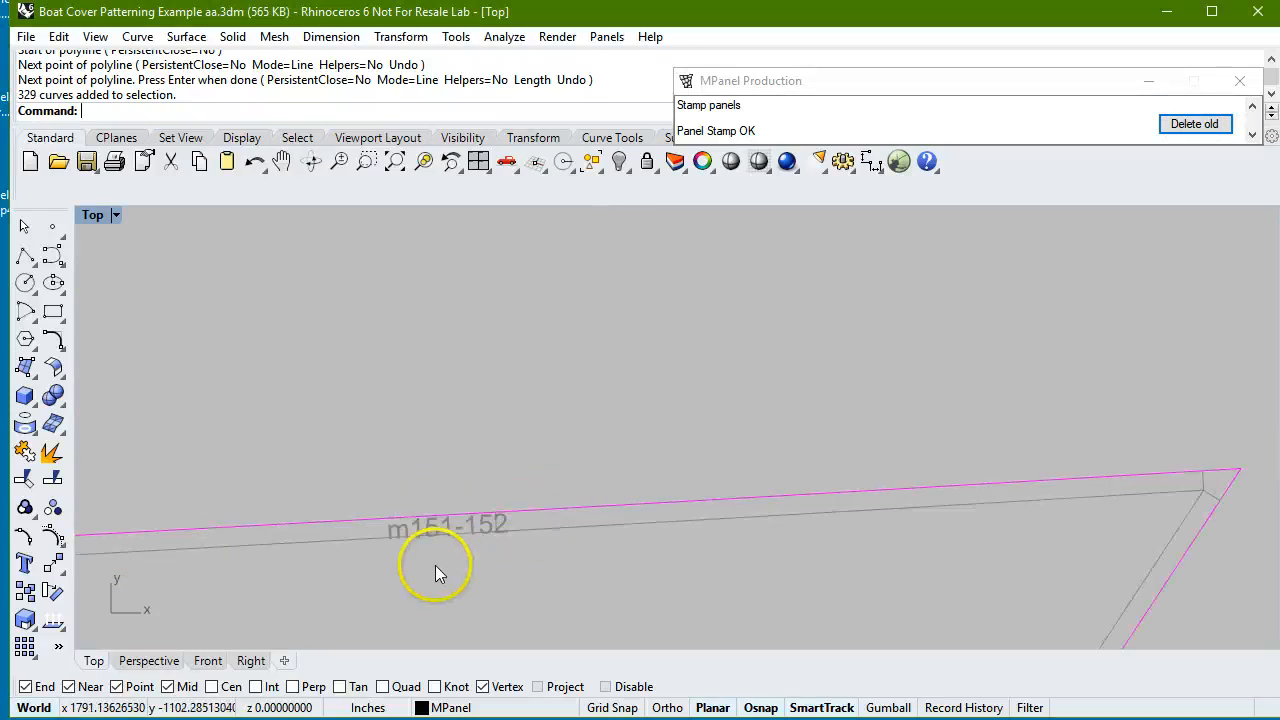
pyautogui.scroll(8, 609, 350)
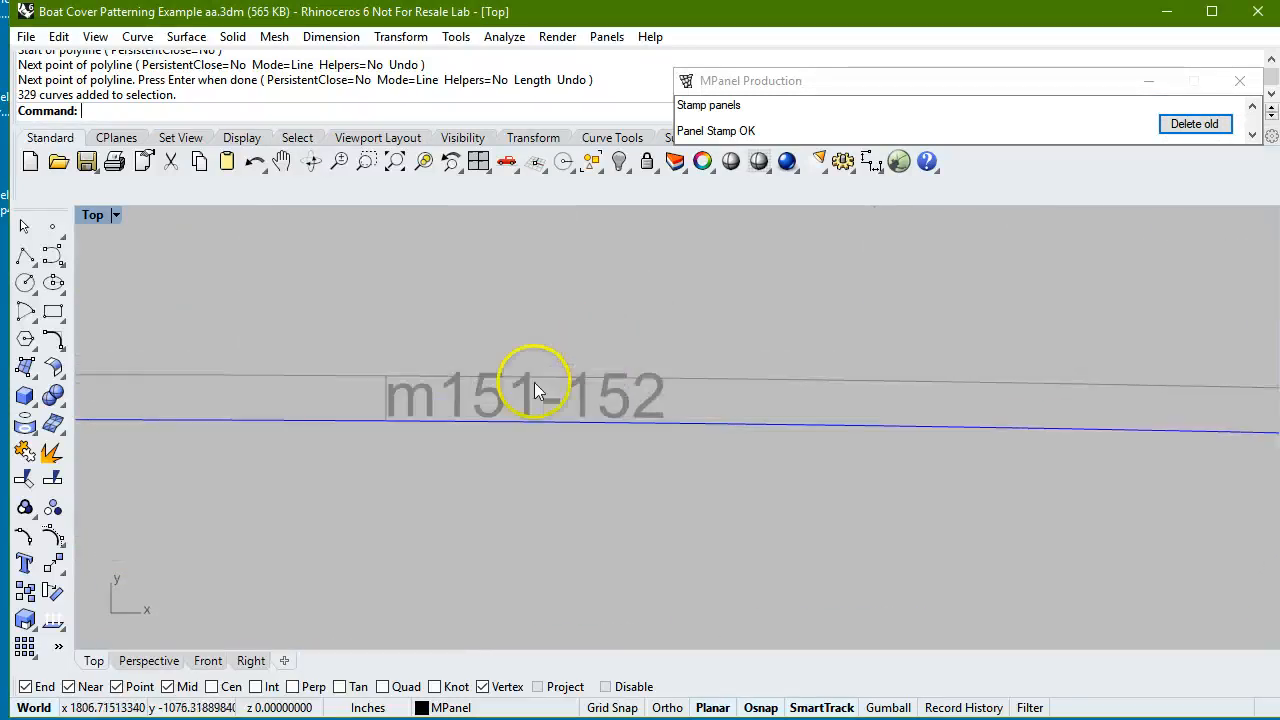
pyautogui.scroll(-6, 500, 378)
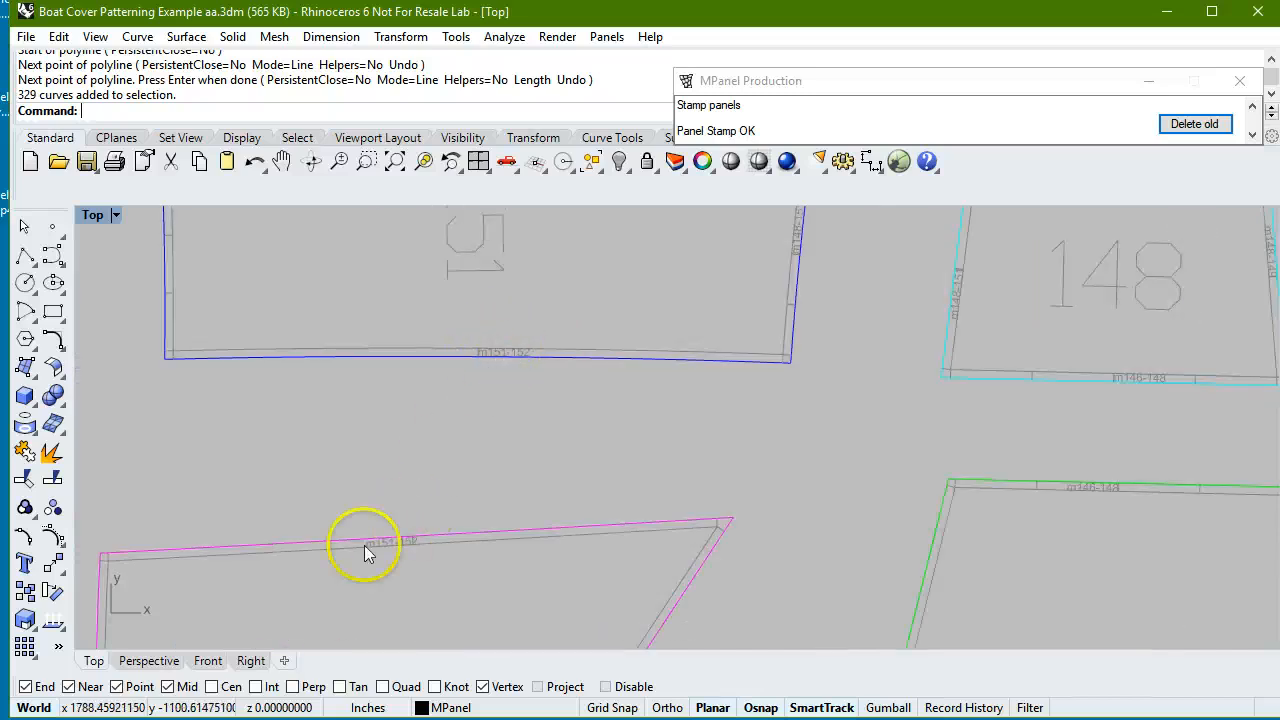
pyautogui.scroll(-1, 364, 545)
pyautogui.scroll(8, 766, 274)
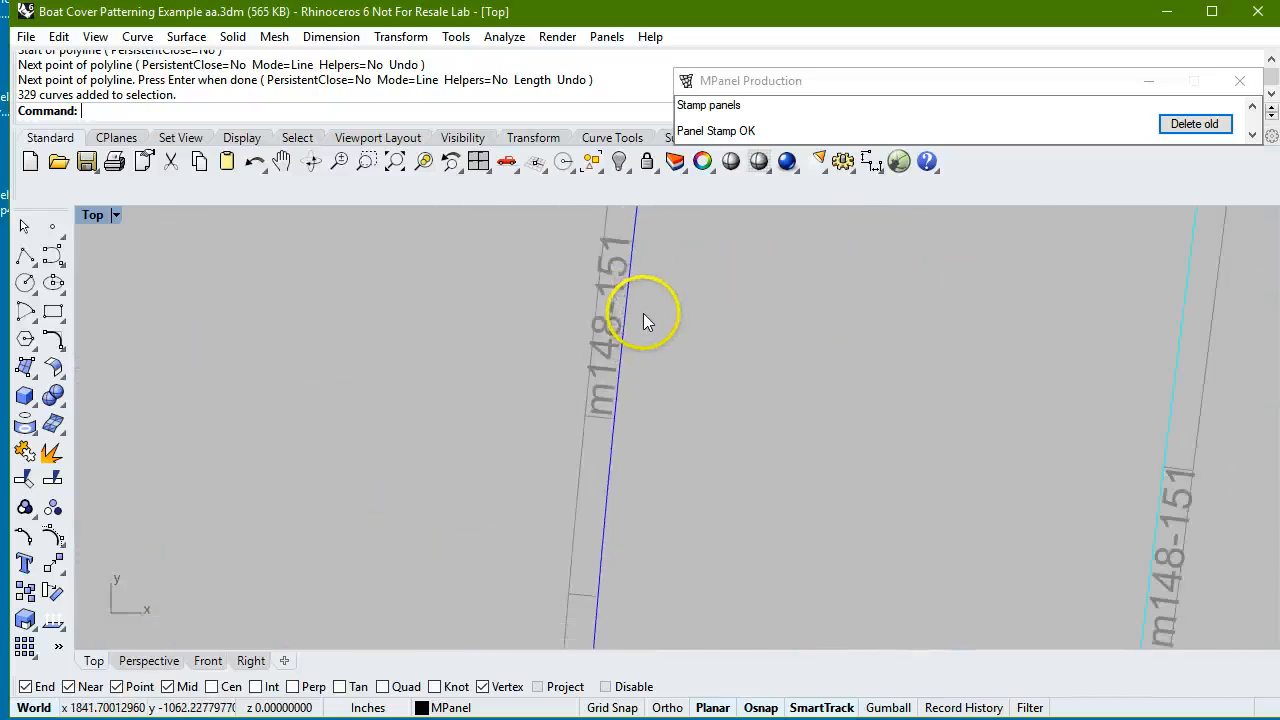
pyautogui.scroll(-2, 560, 295)
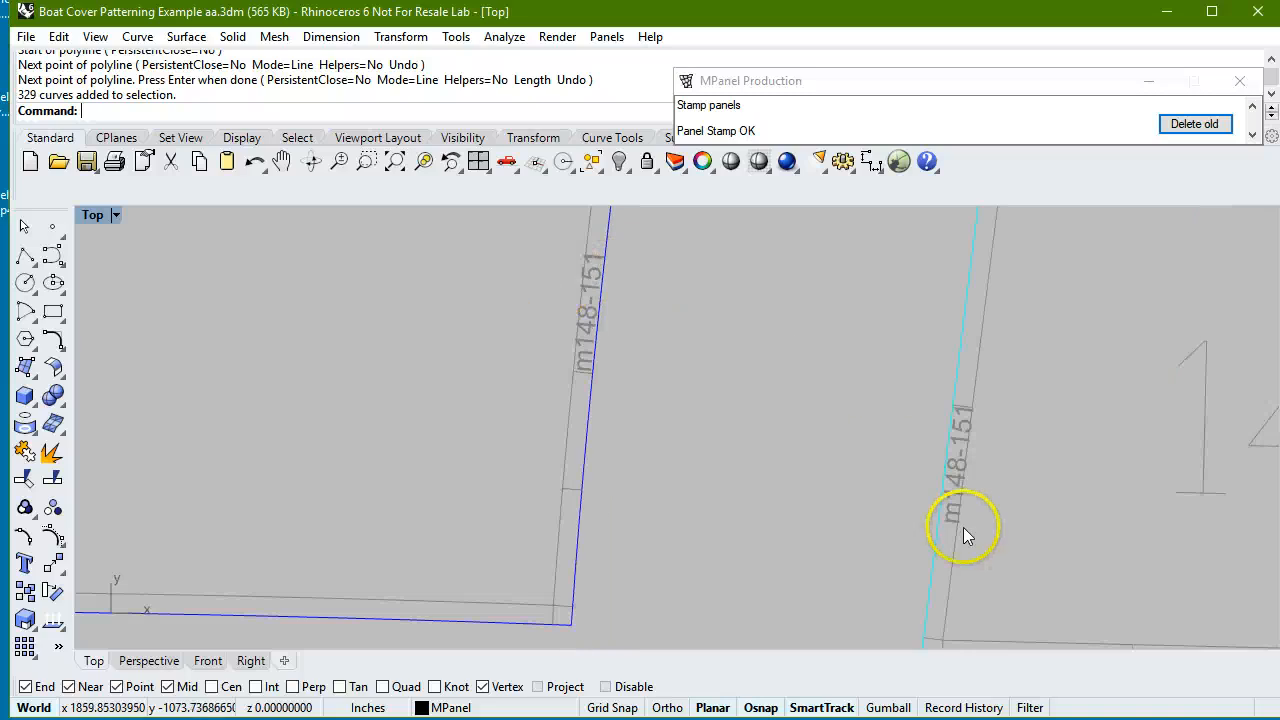
pyautogui.scroll(-6, 755, 450)
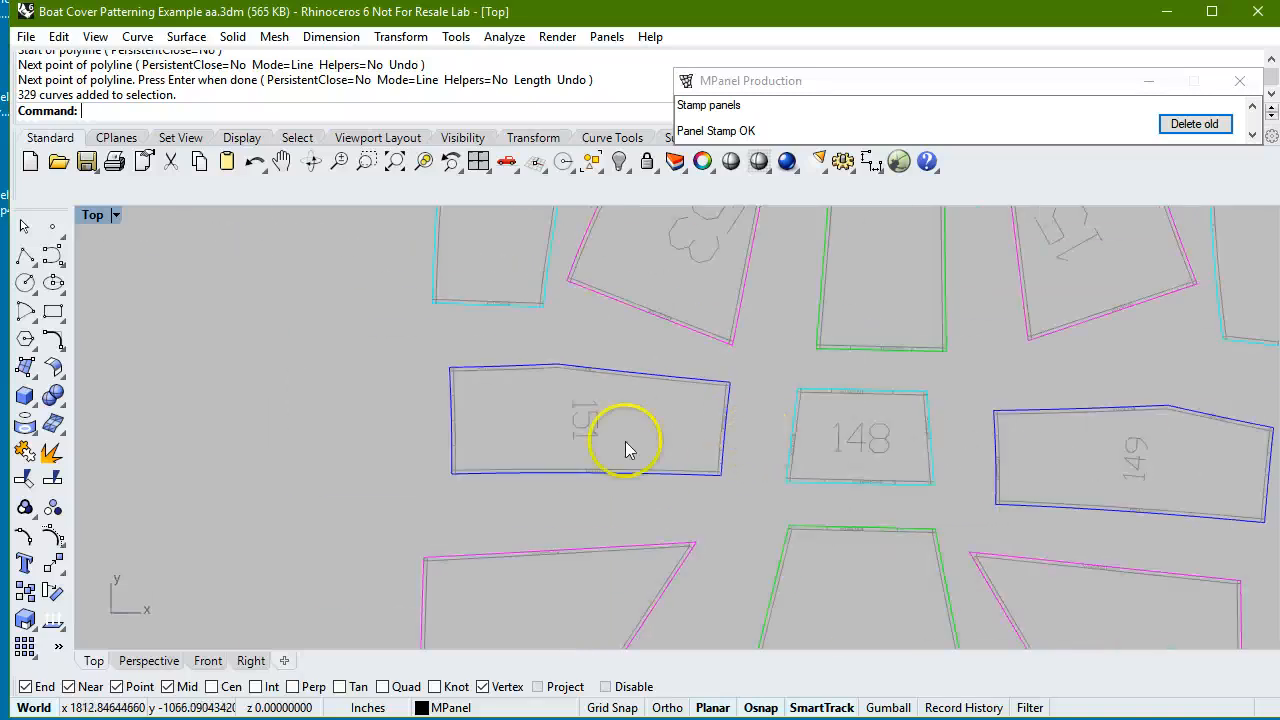
pyautogui.scroll(-5, 626, 449)
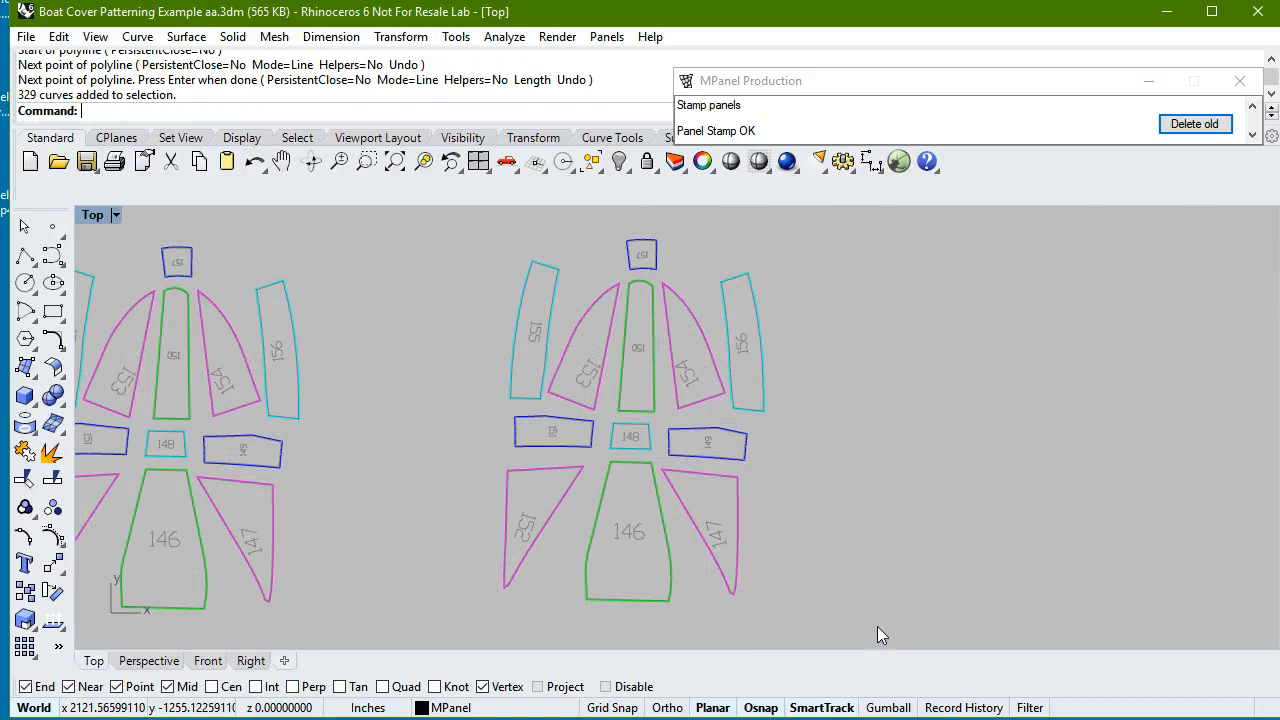
# Show the hidden arranged panels and the long rectangle beside them.
pyautogui.scroll(-1, 394, 392)
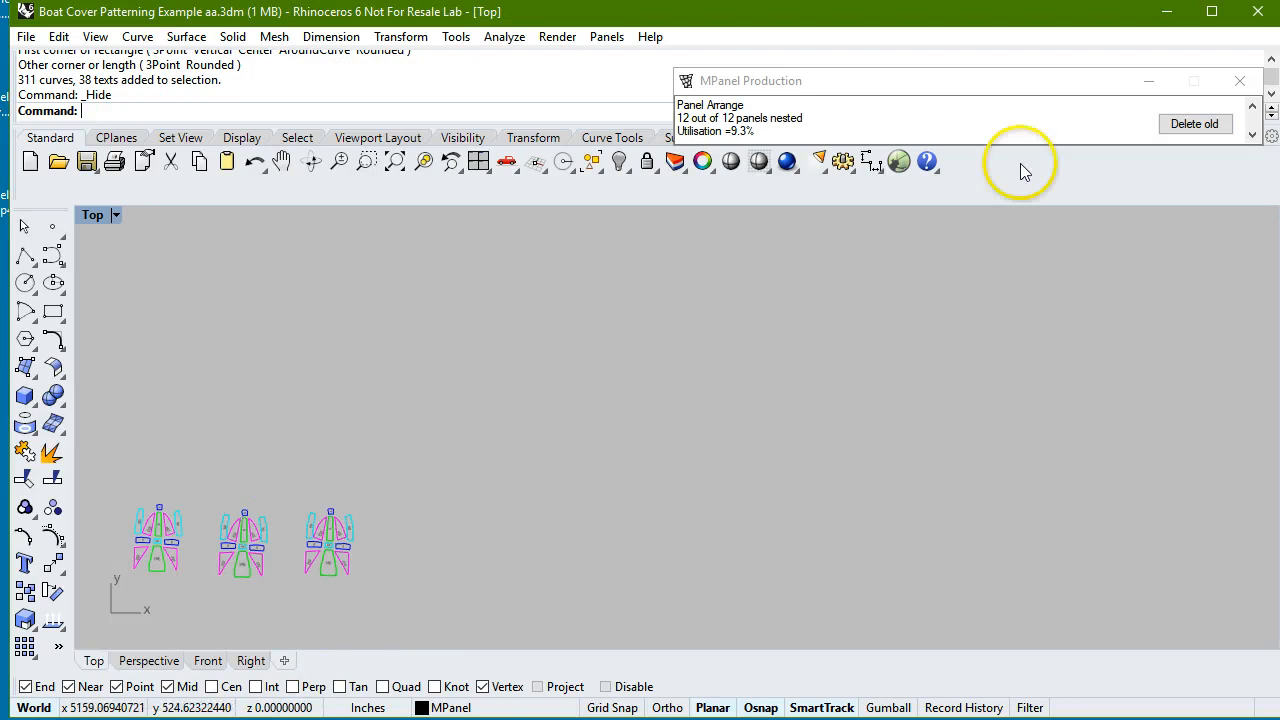
pyautogui.click(962, 74)
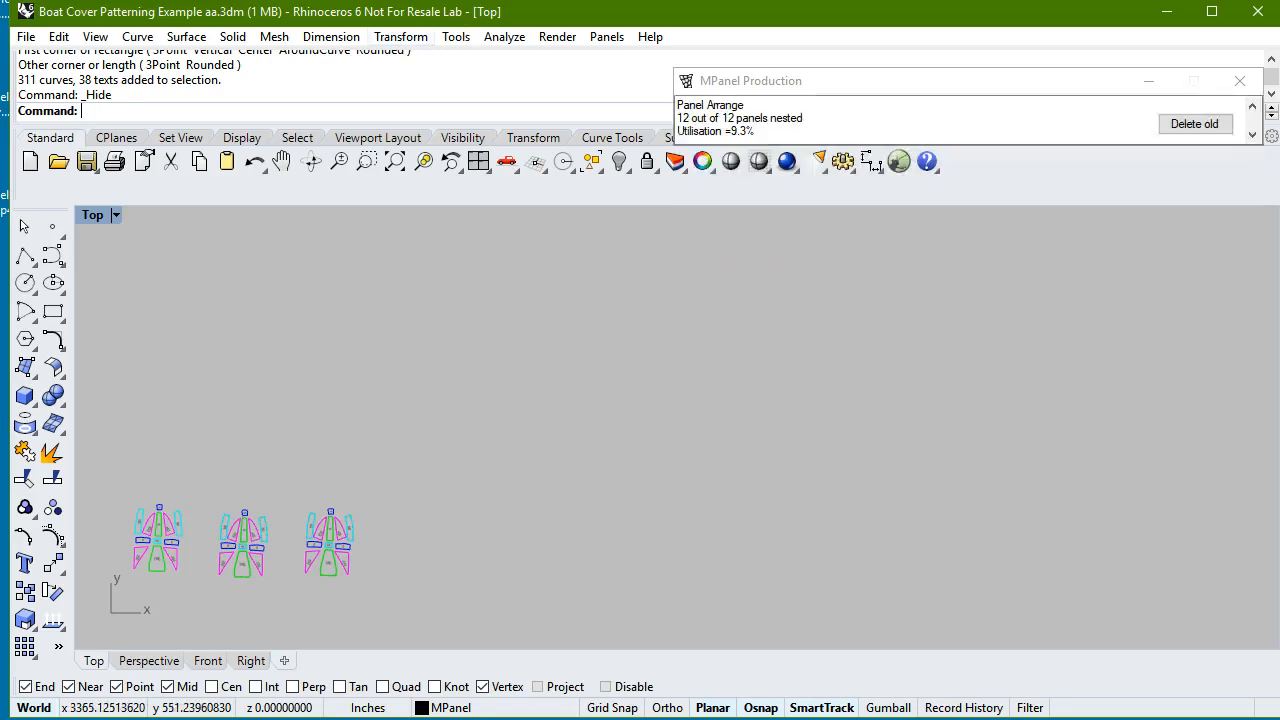
pyautogui.click(618, 163)
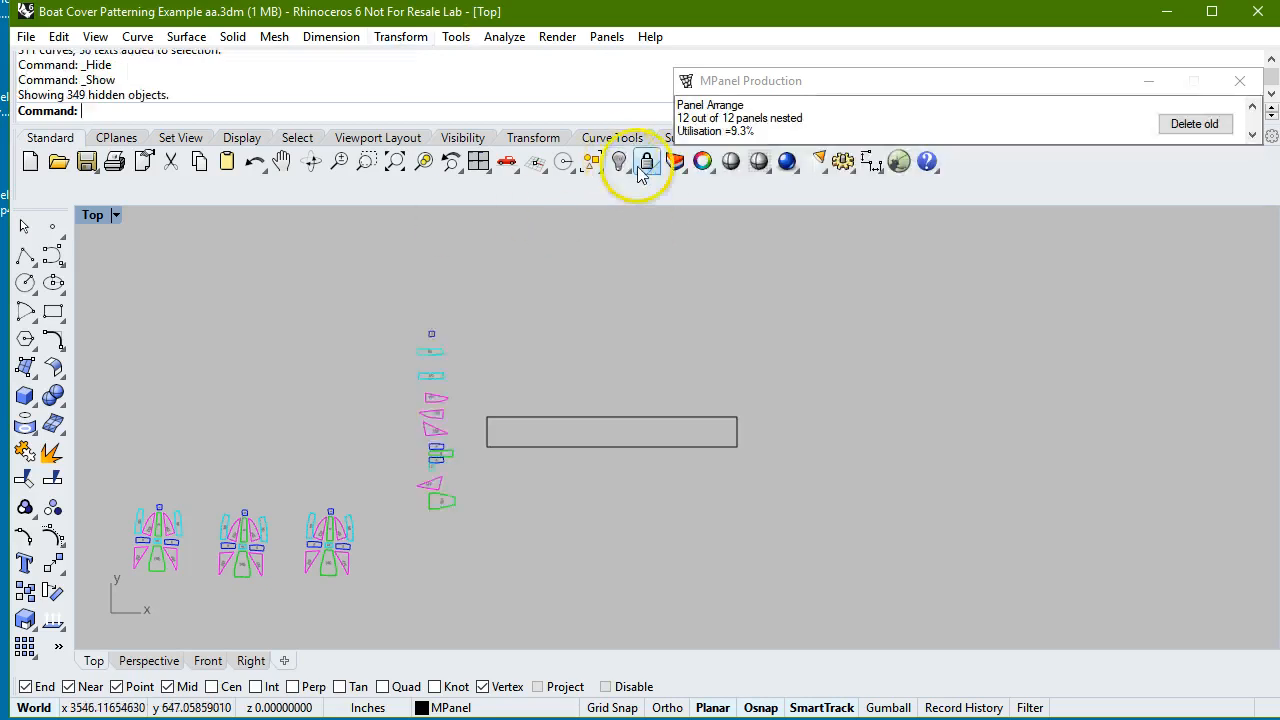
# Nest the column of arranged panels into the drawn rectangle with warp angle limit 30 and panel spacing 0.
pyautogui.scroll(2, 409, 490)
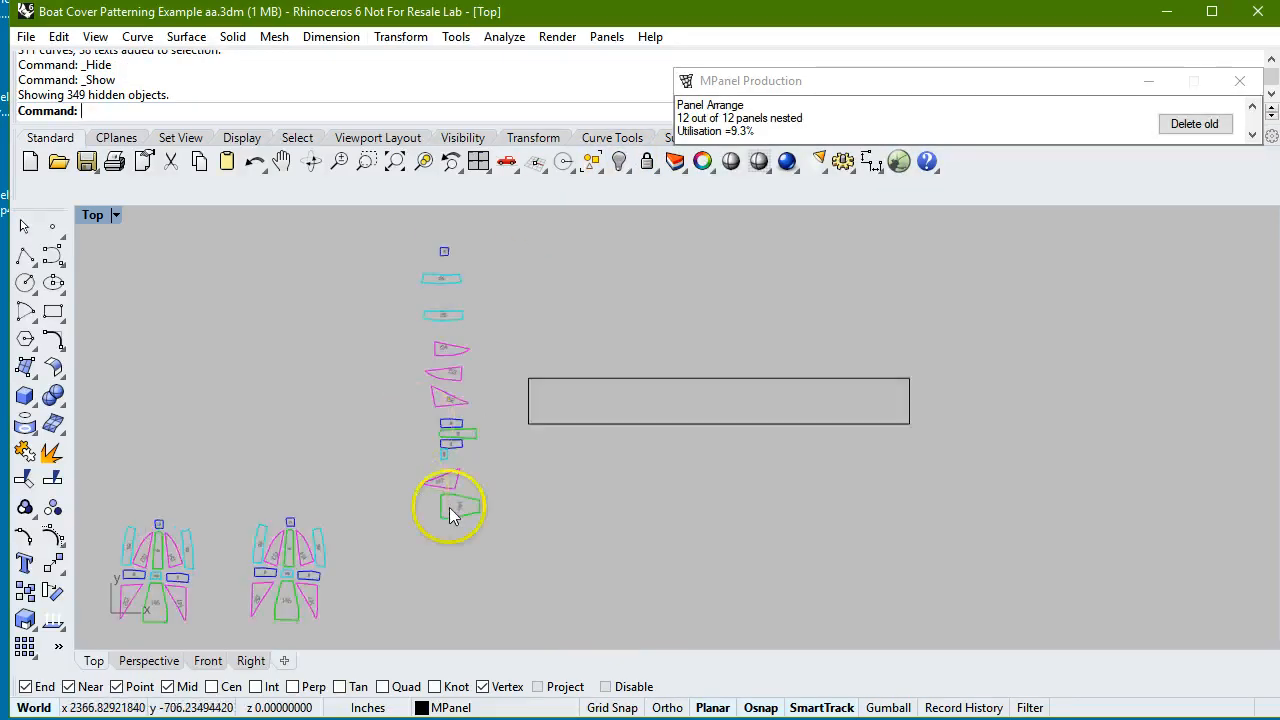
pyautogui.scroll(1, 504, 592)
pyautogui.scroll(-2, 508, 589)
pyautogui.scroll(3, 457, 474)
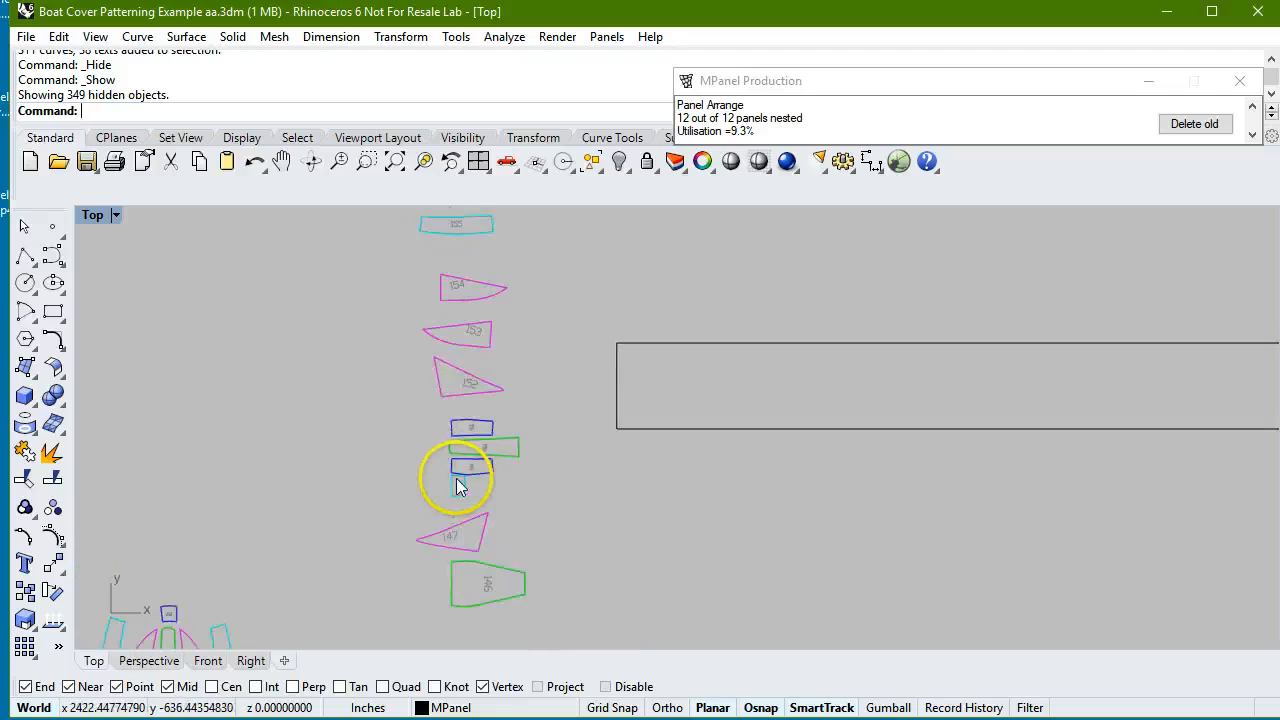
pyautogui.scroll(-3, 453, 523)
pyautogui.scroll(-2, 453, 523)
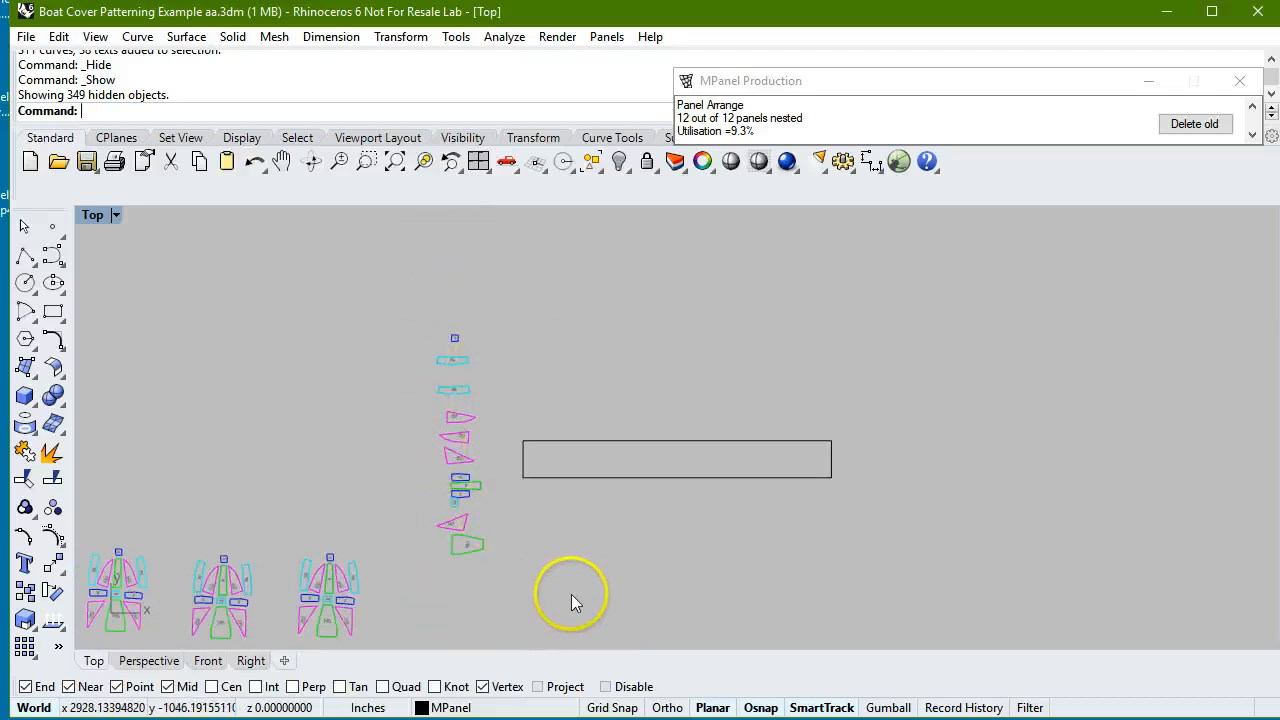
pyautogui.moveTo(895, 86)
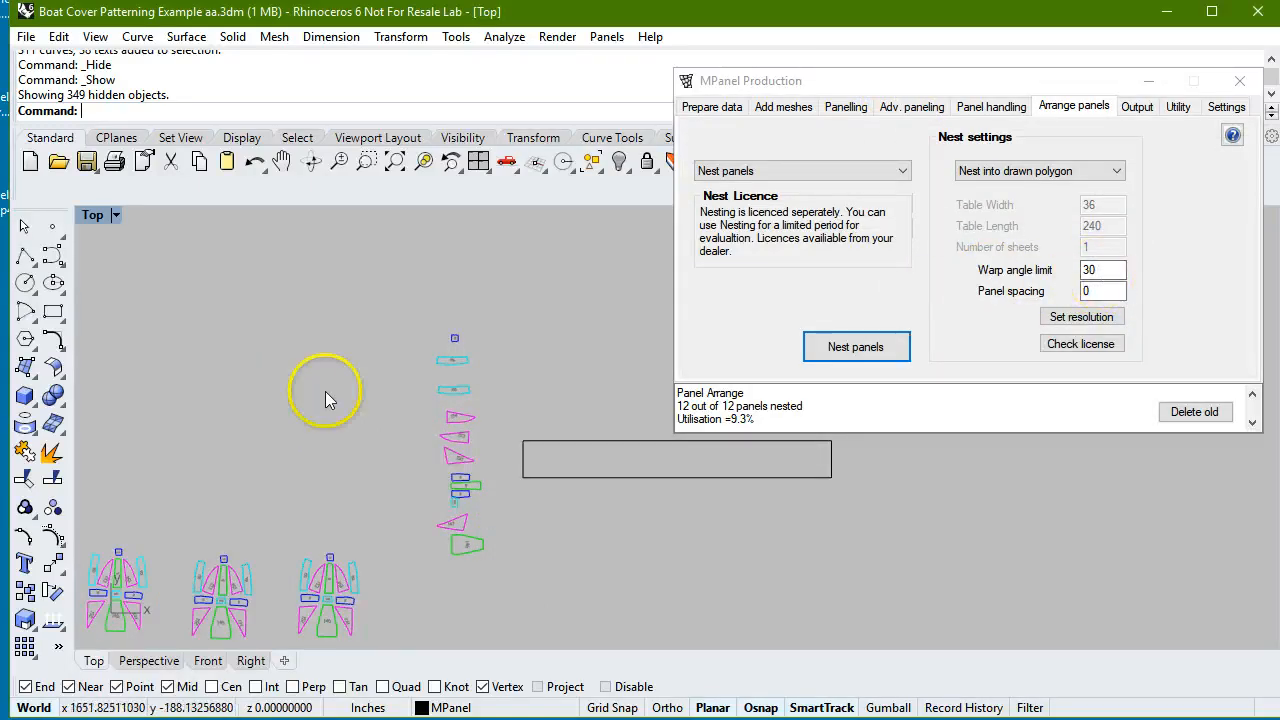
pyautogui.moveTo(394, 291); pyautogui.dragTo(902, 622)
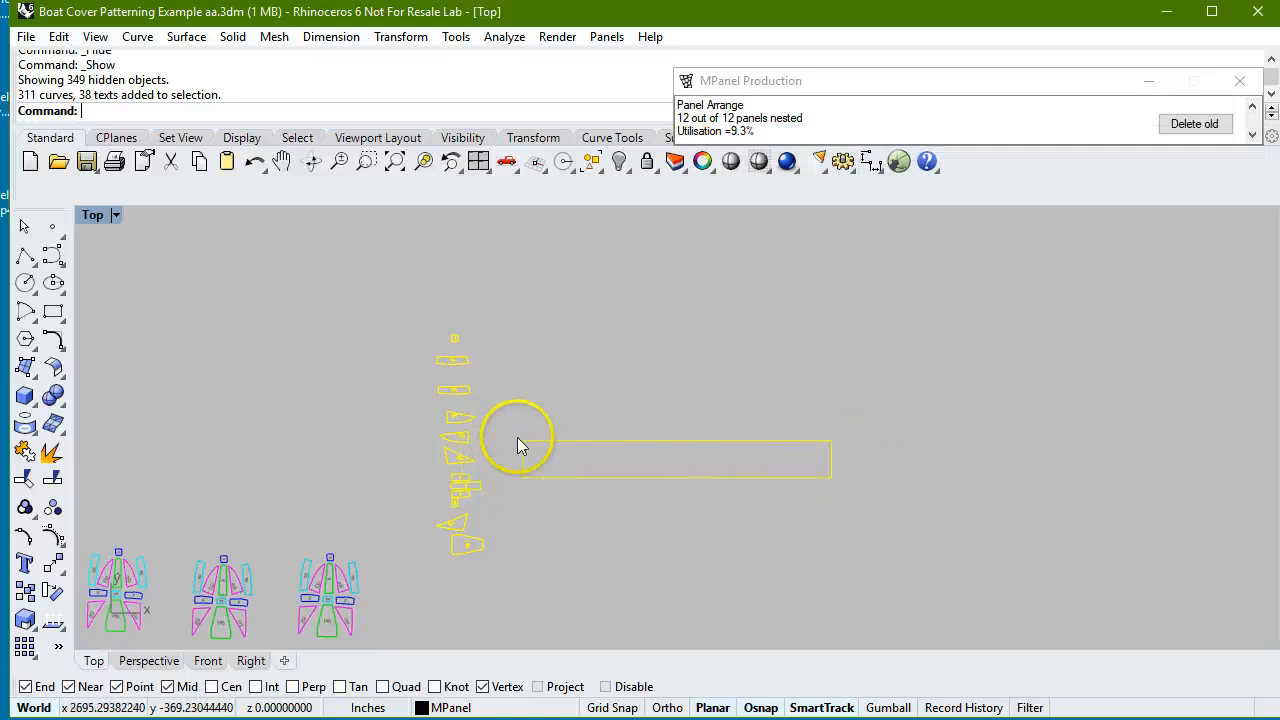
pyautogui.moveTo(940, 110)
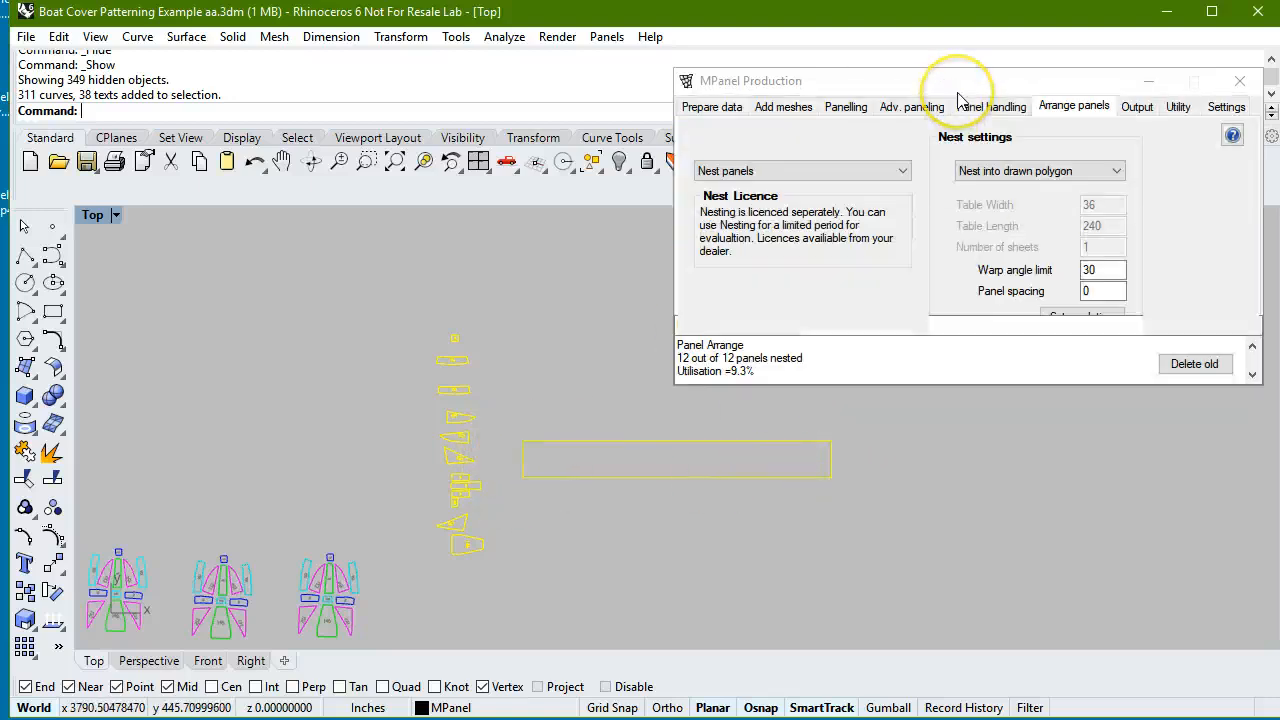
pyautogui.click(868, 350)
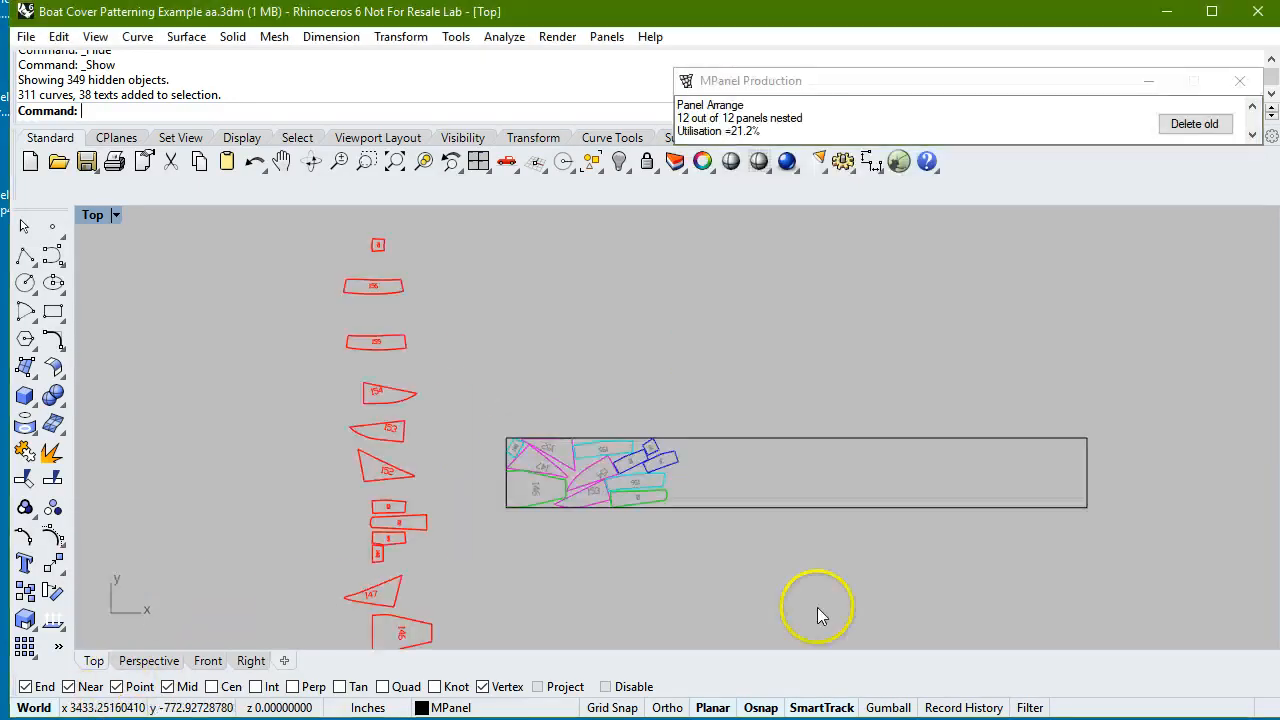
pyautogui.scroll(3, 547, 502)
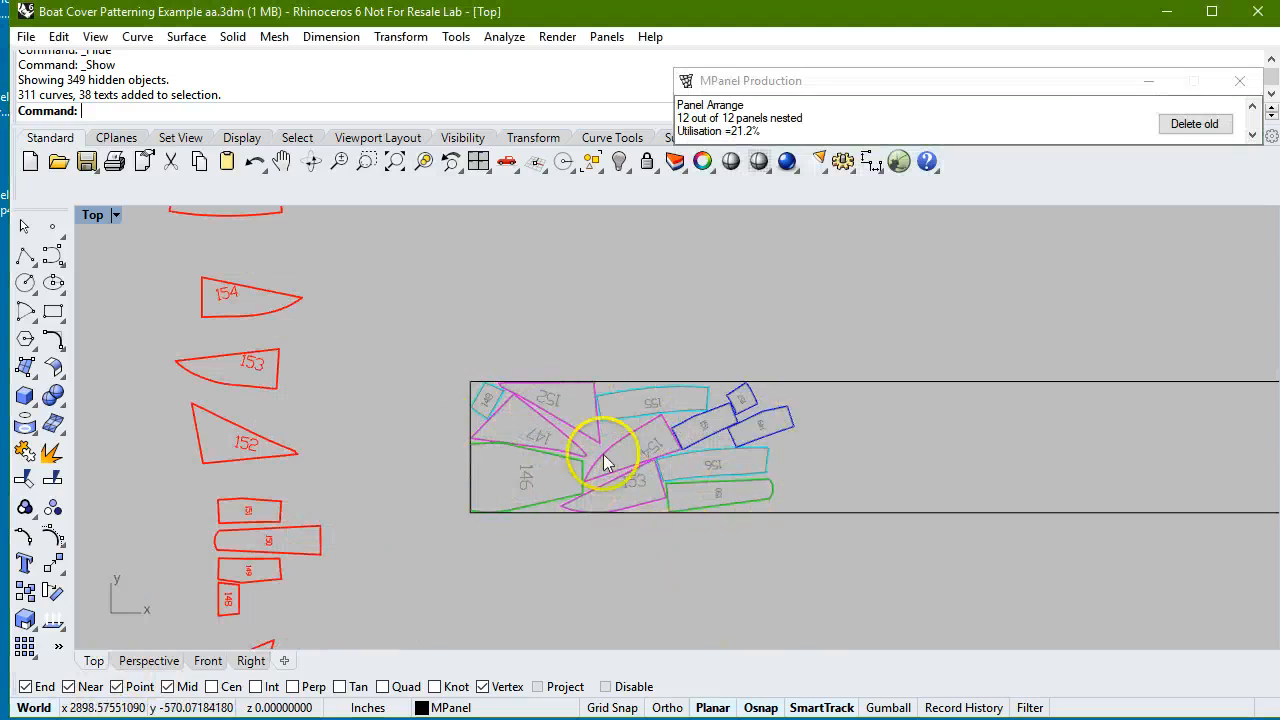
pyautogui.scroll(3, 521, 443)
pyautogui.scroll(1, 521, 443)
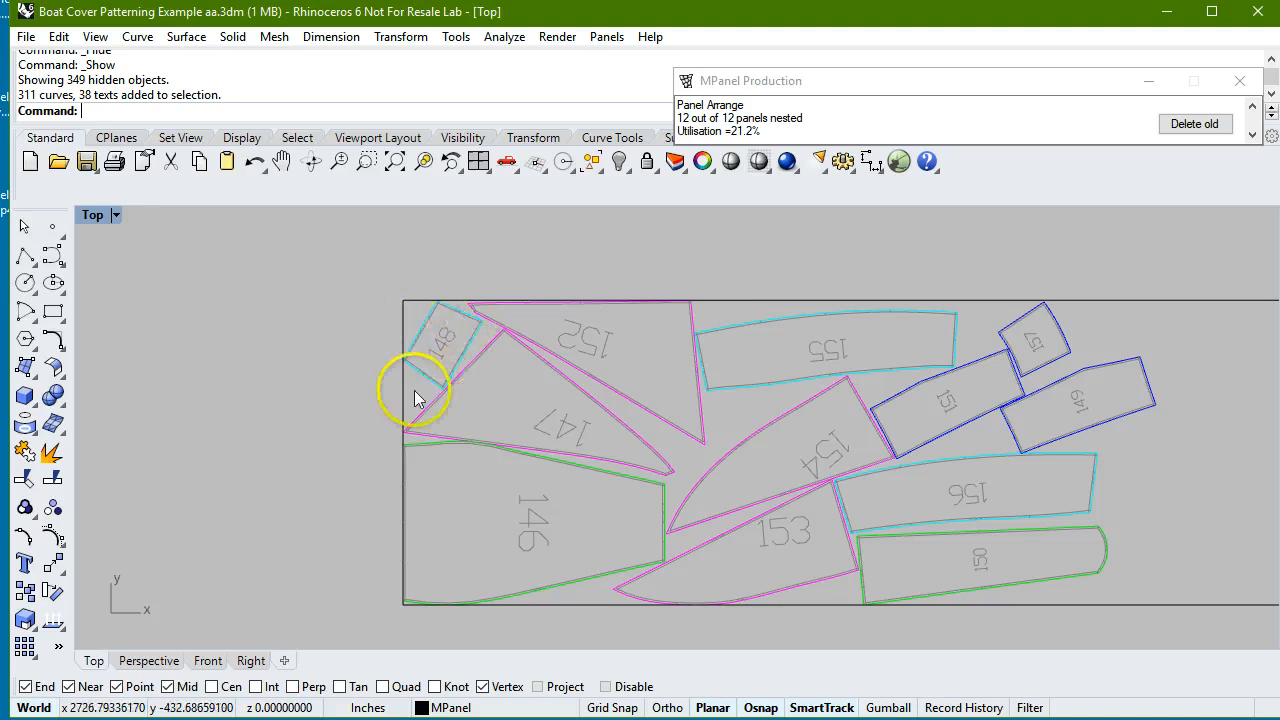
# Copy the nested panels without the surrounding rectangle to the empty area beyond its far end.
pyautogui.scroll(-3, 369, 367)
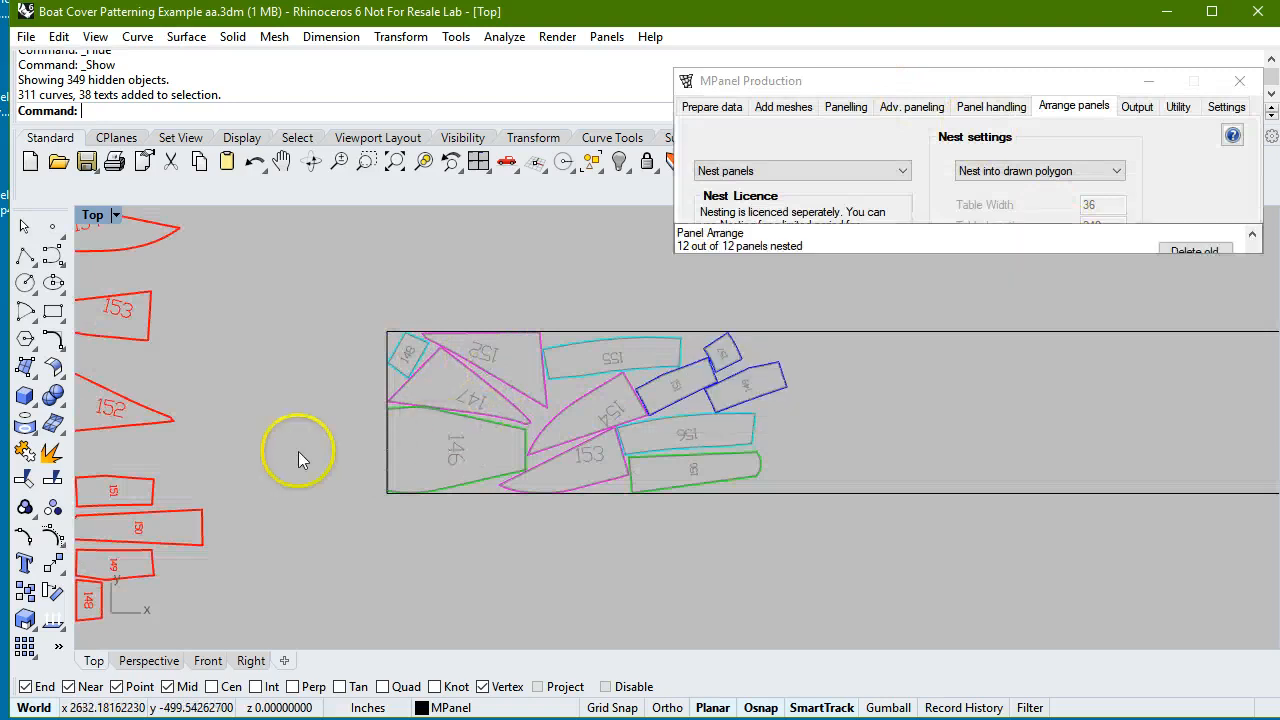
pyautogui.scroll(-5, 378, 385)
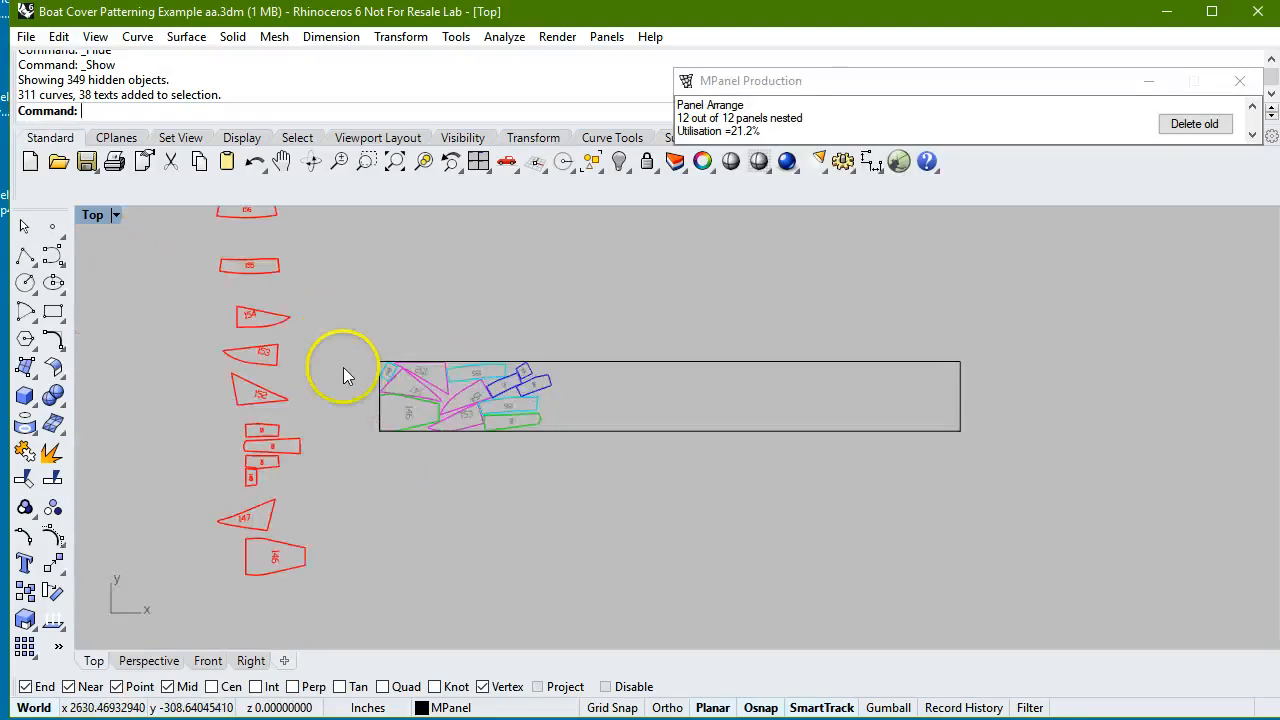
pyautogui.moveTo(340, 328); pyautogui.dragTo(607, 461)
pyautogui.click(398, 36)
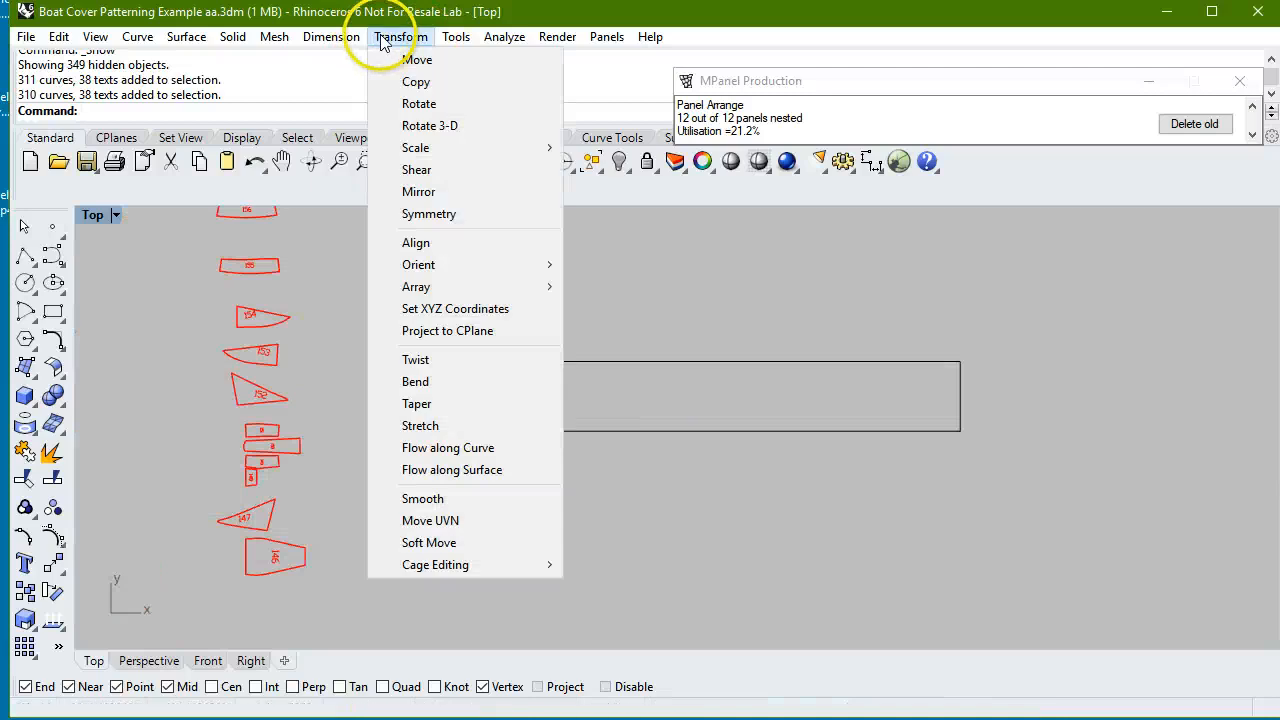
pyautogui.click(398, 82)
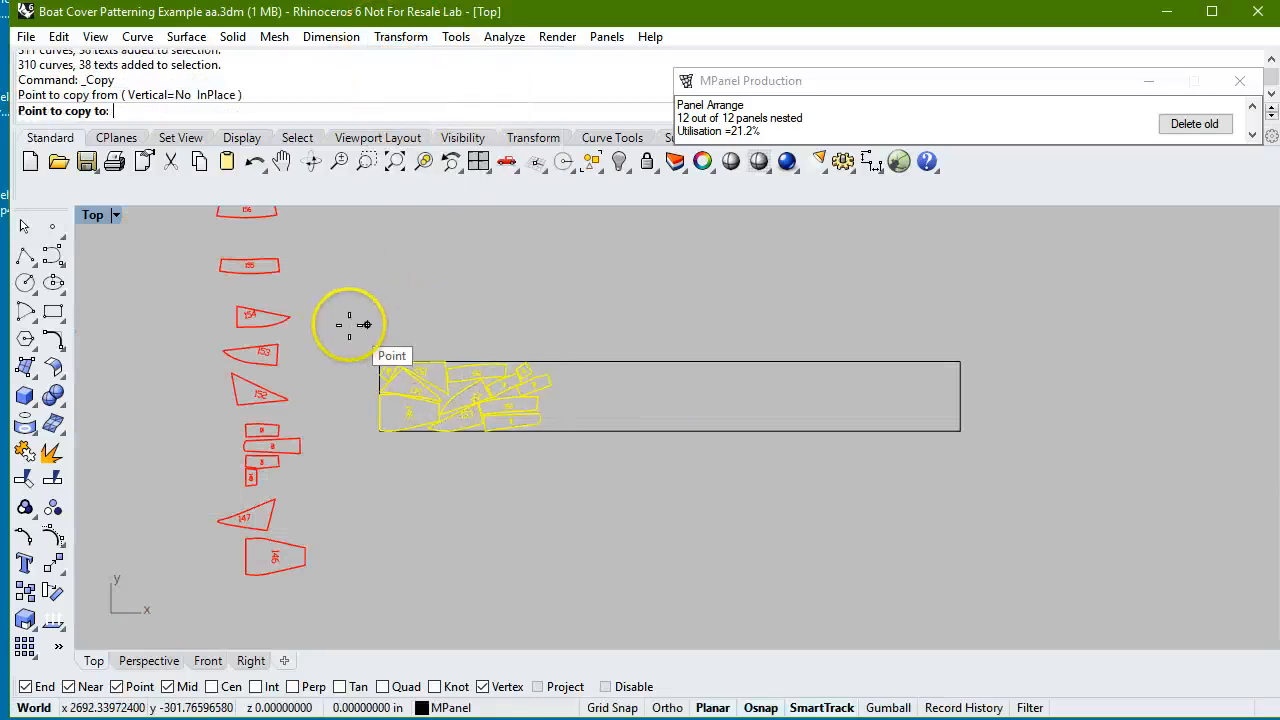
pyautogui.click(356, 323)
pyautogui.scroll(-3, 351, 322)
pyautogui.click(891, 329)
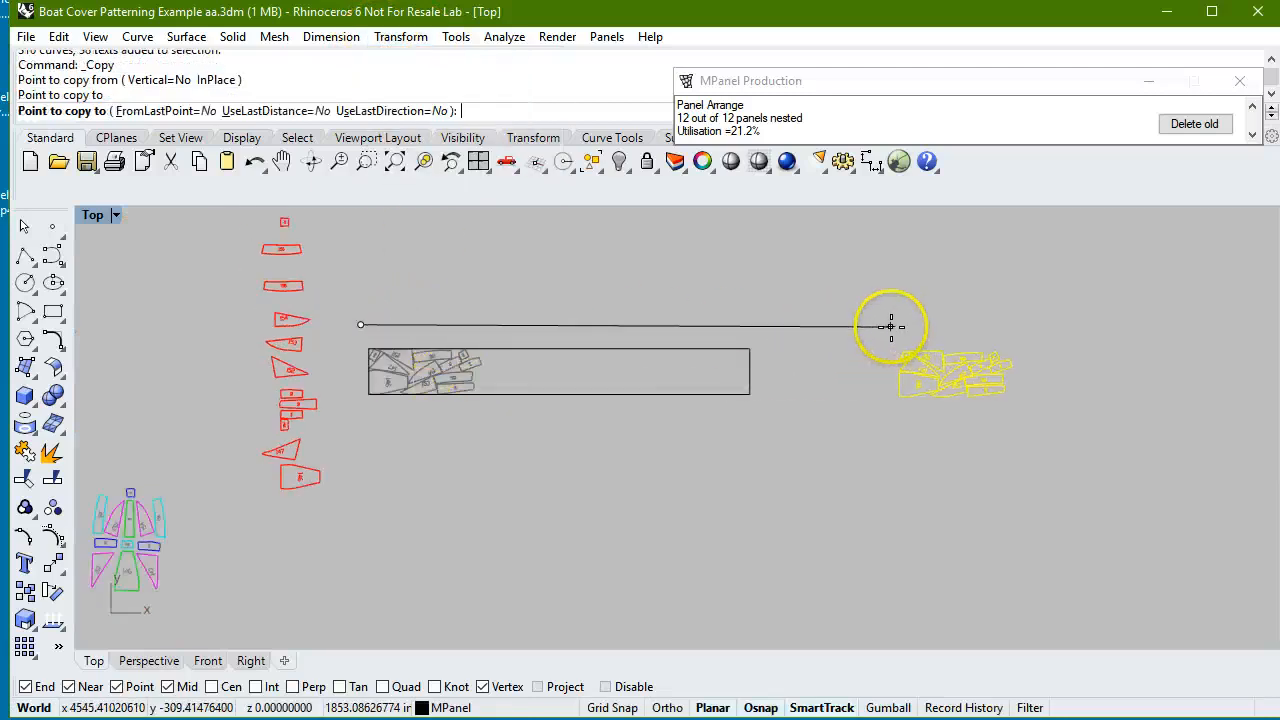
pyautogui.press('Return')
# Review the cutter plotter layers and colours, and set the panel output to polylines on named layers in drawing.
pyautogui.scroll(4, 1058, 358)
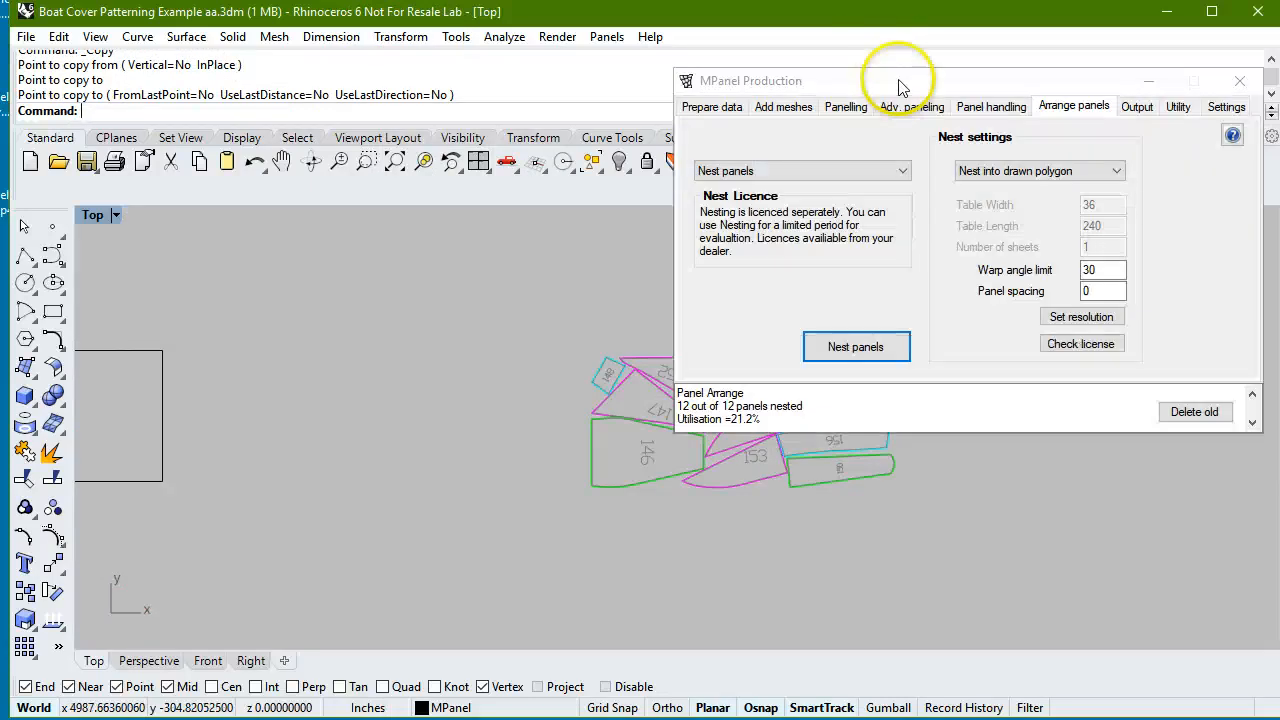
pyautogui.click(1135, 106)
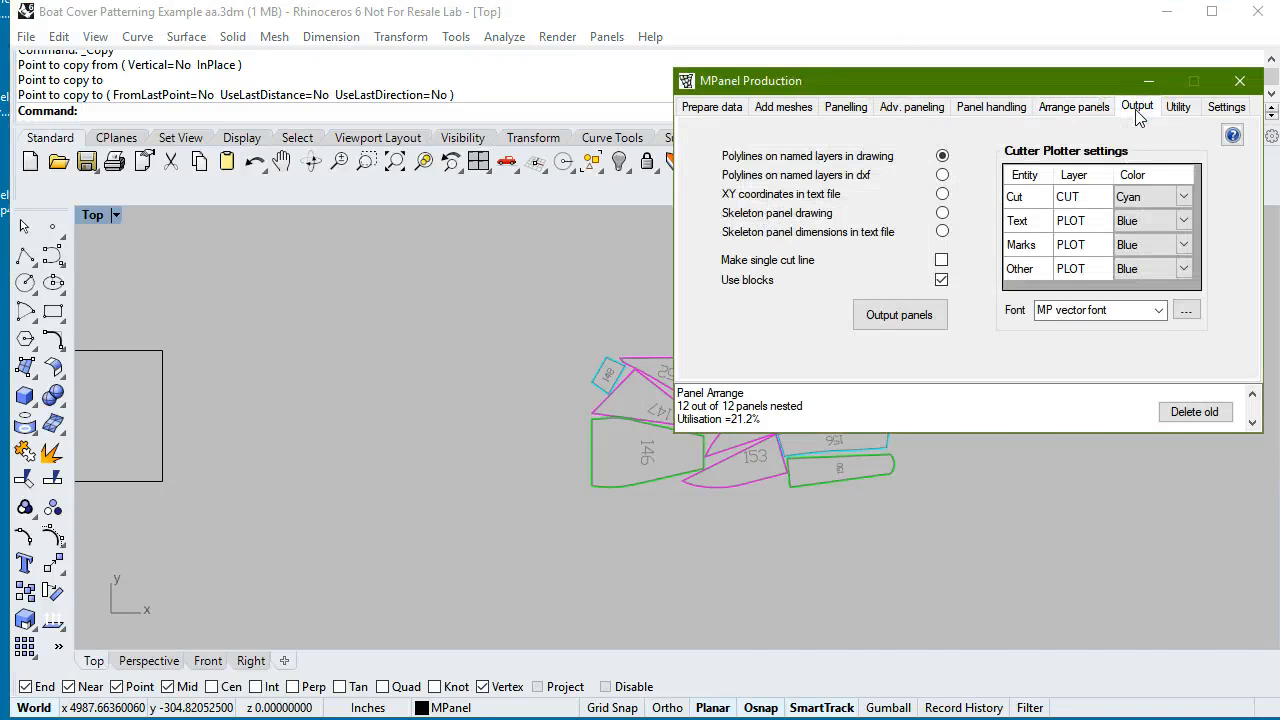
pyautogui.click(1120, 196)
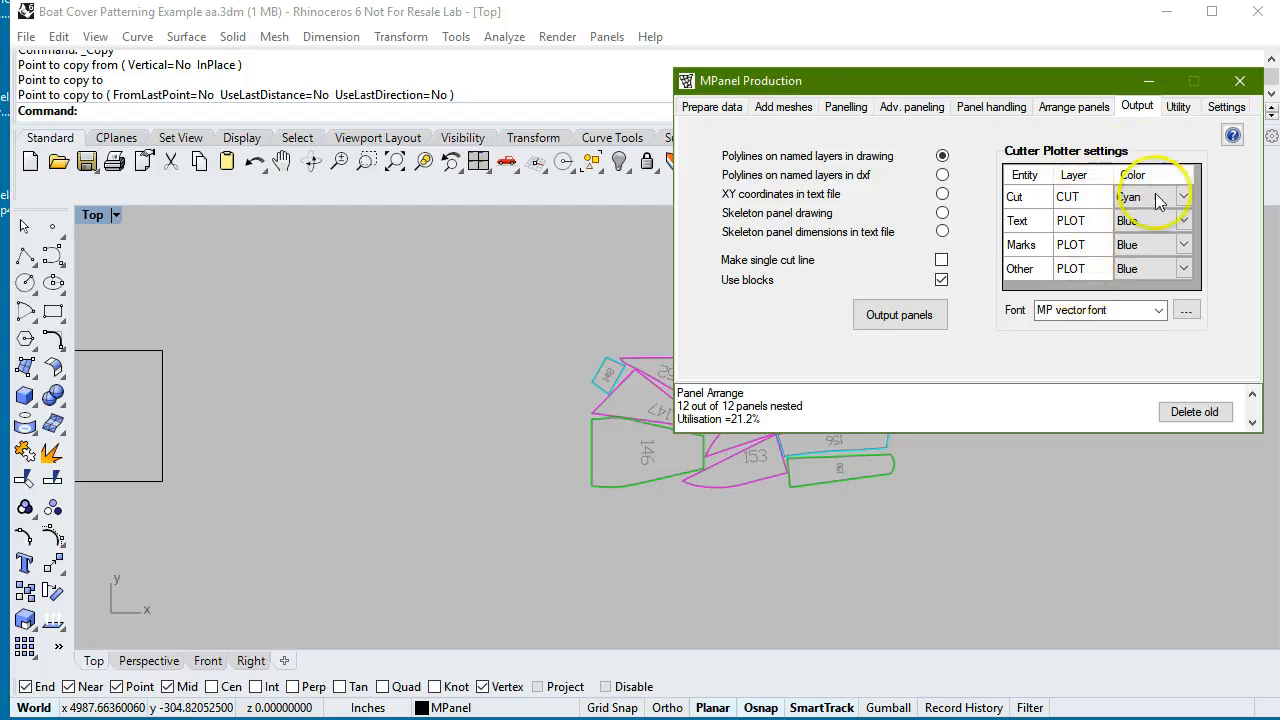
pyautogui.click(1134, 272)
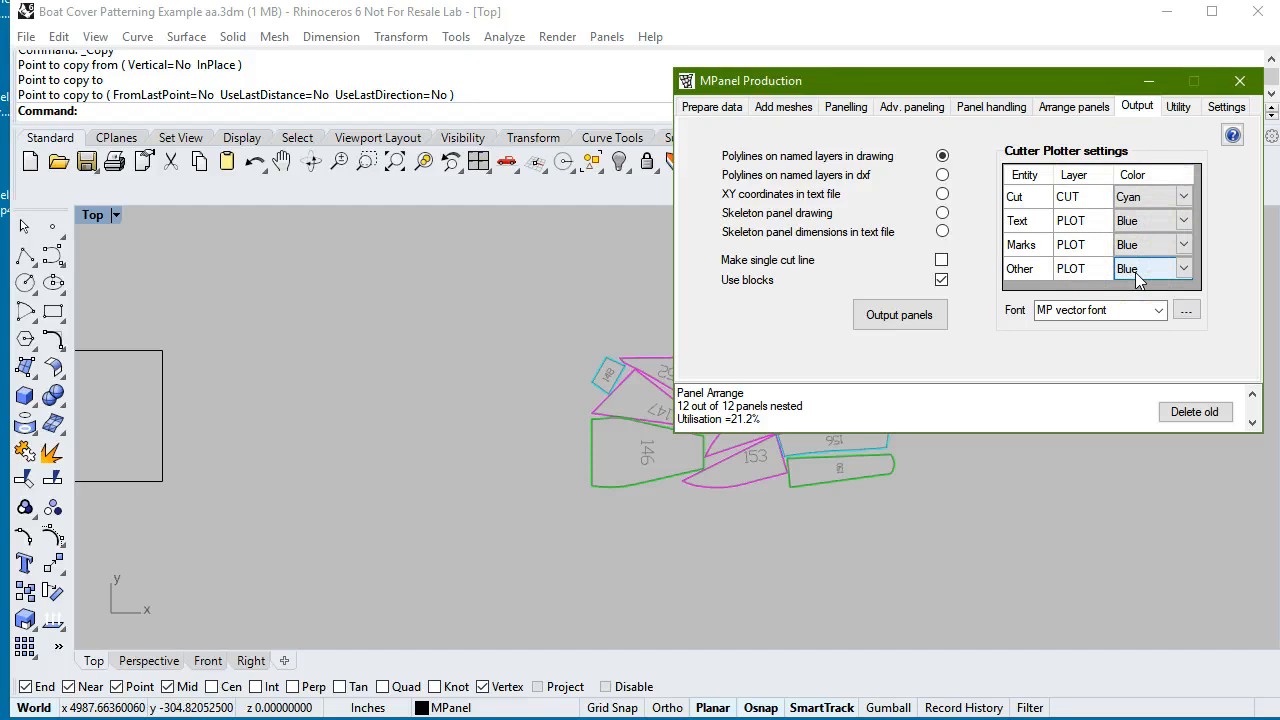
pyautogui.click(942, 175)
pyautogui.click(942, 156)
# Output the copied nested panels to the CUT and PLOT layers using the MP vector font, and delete the old panels.
pyautogui.scroll(5, 857, 468)
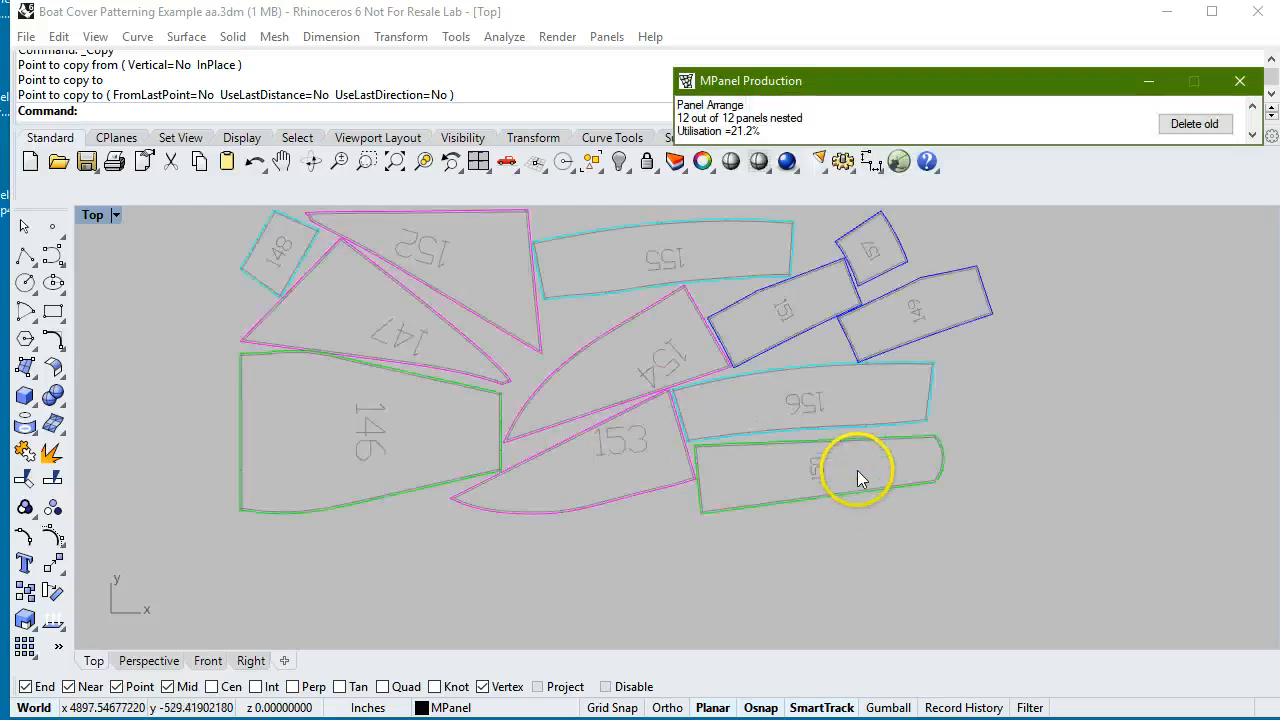
pyautogui.scroll(10, 806, 468)
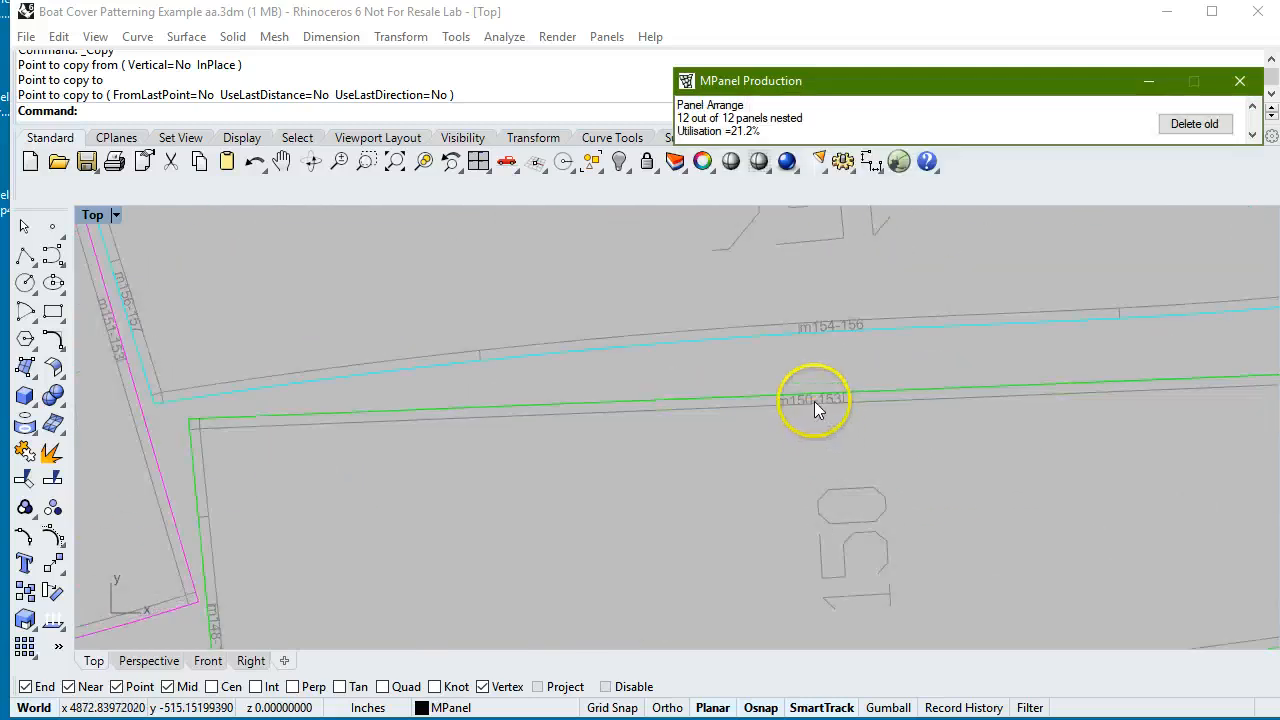
pyautogui.scroll(5, 814, 401)
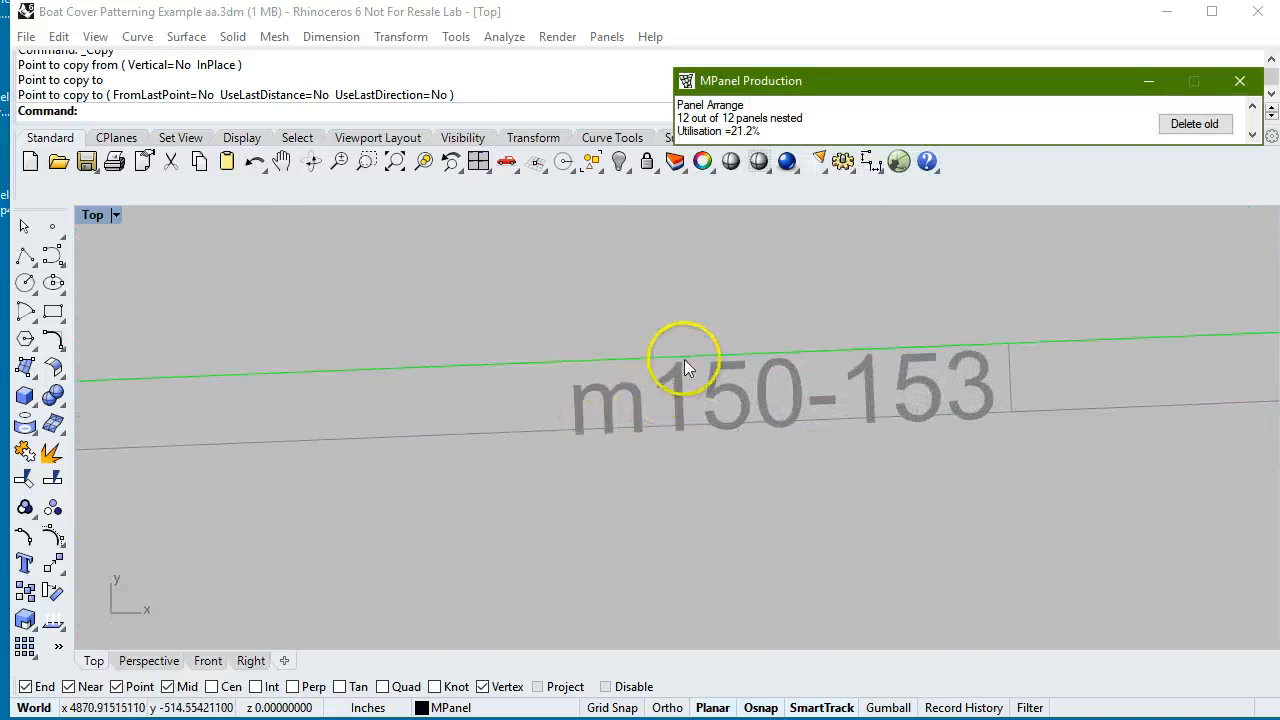
pyautogui.scroll(-6, 770, 365)
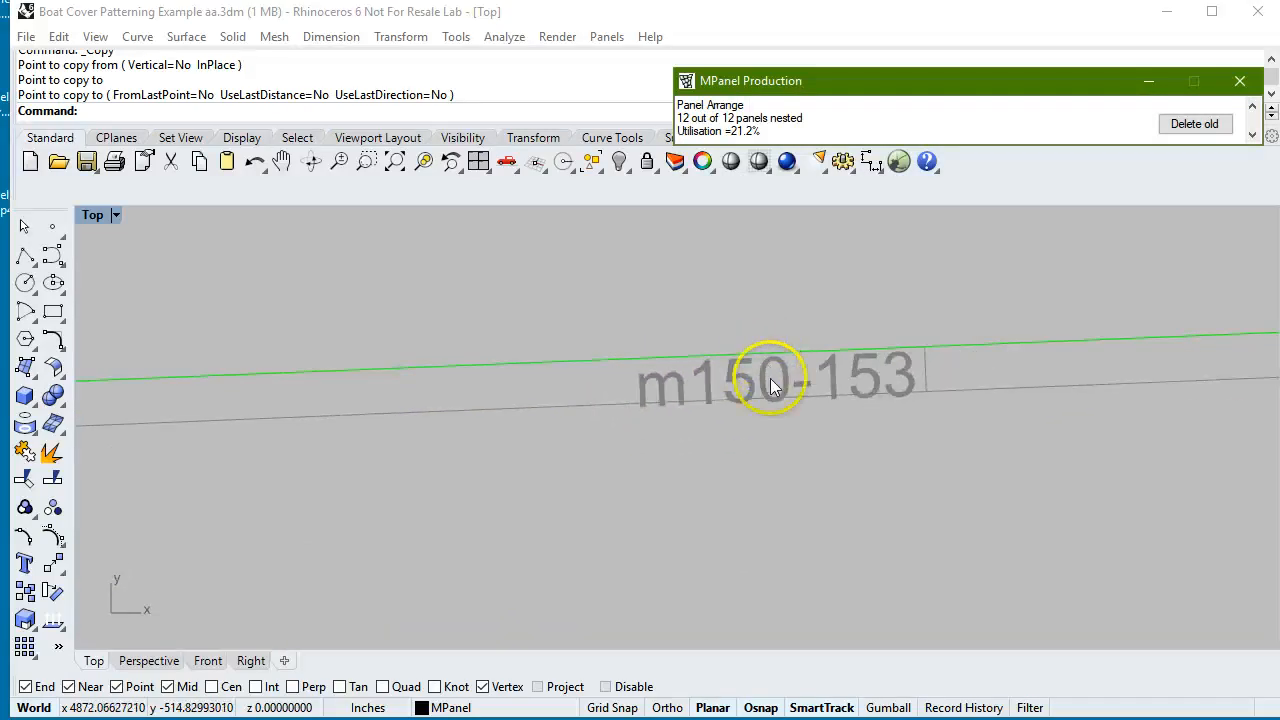
pyautogui.scroll(-10, 774, 380)
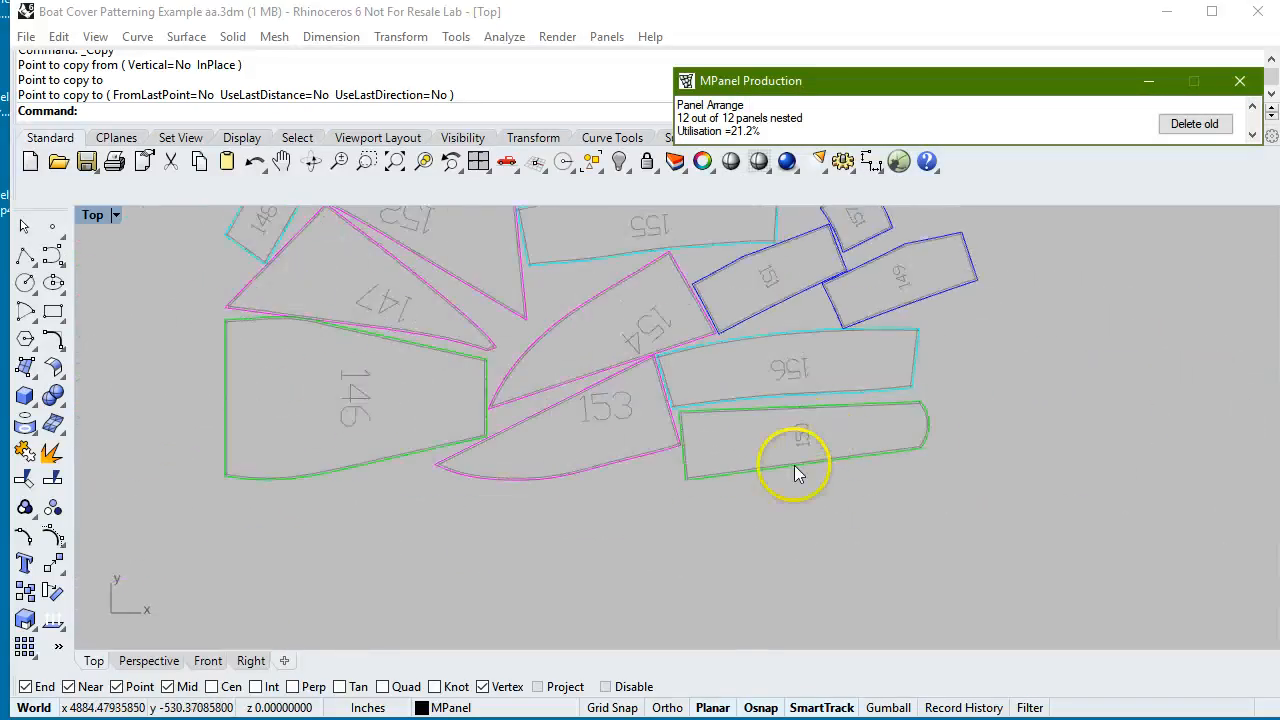
pyautogui.moveTo(993, 90)
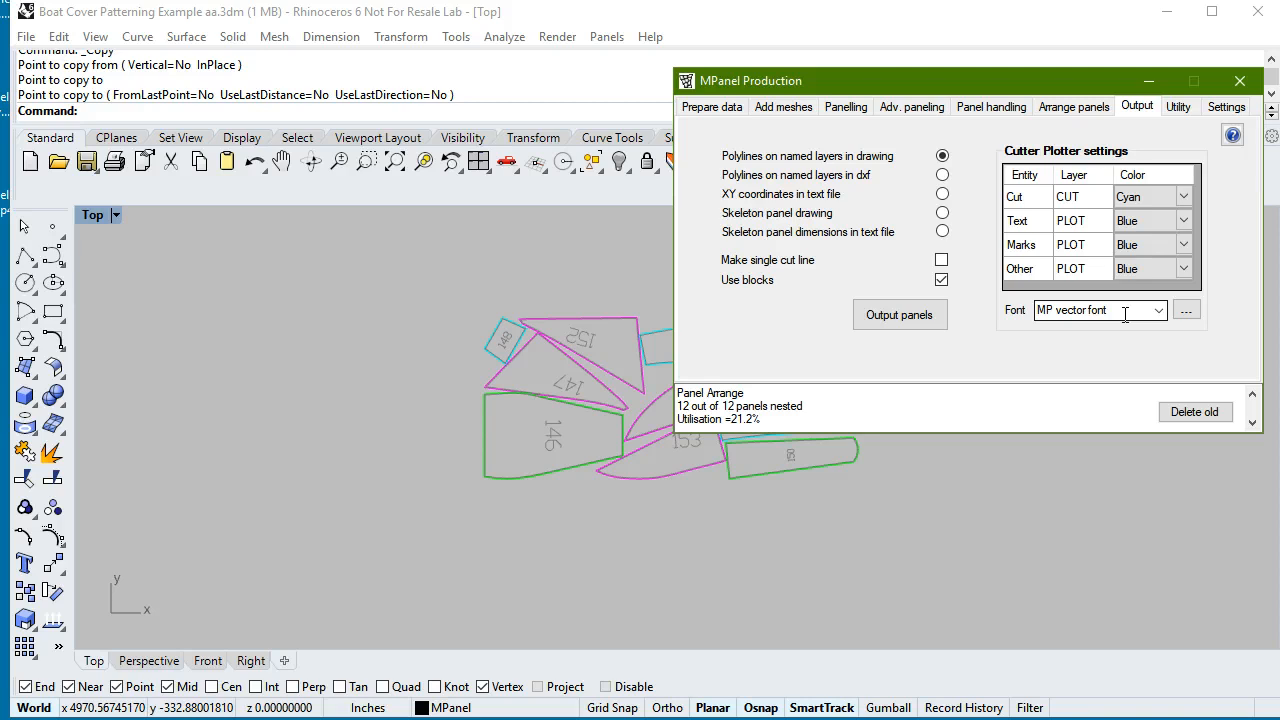
pyautogui.moveTo(431, 271); pyautogui.dragTo(1001, 536)
pyautogui.moveTo(1095, 107)
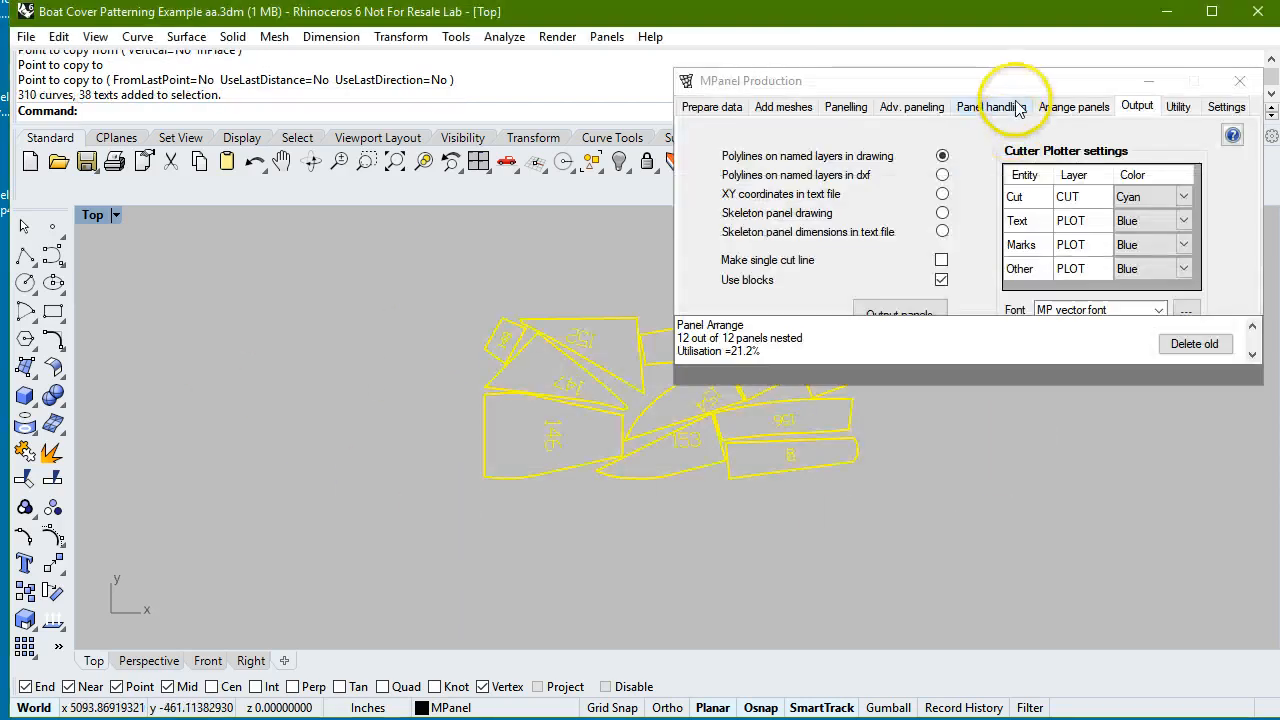
pyautogui.click(900, 315)
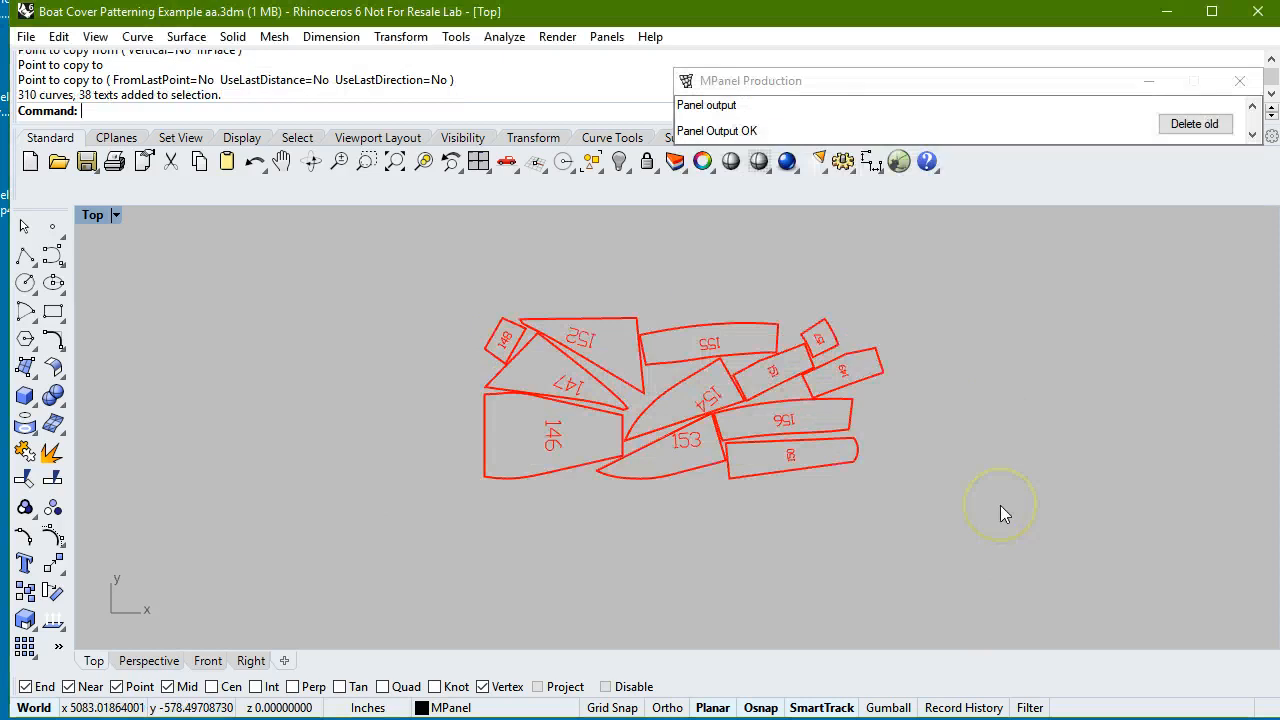
pyautogui.click(1193, 127)
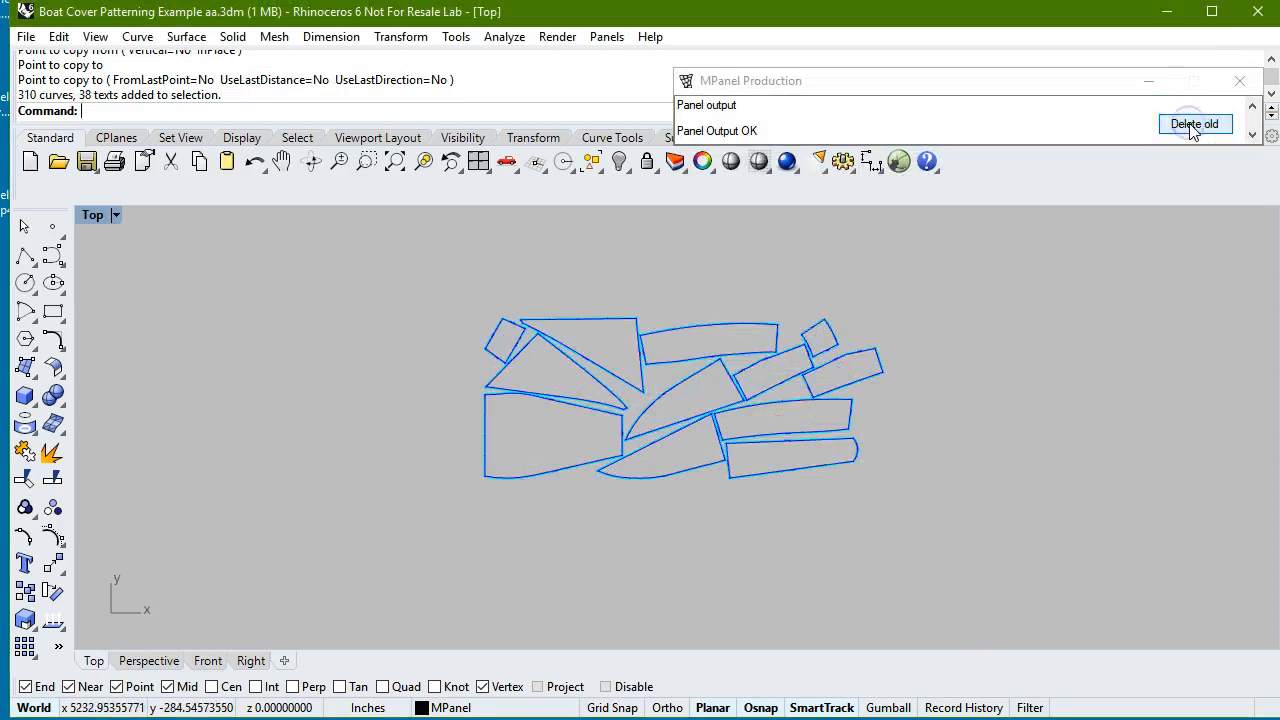
# Examine the cut lines, plot lines and m146-147 assembly mark on the output panels, and review all stages of the cover layout.
pyautogui.scroll(5, 508, 449)
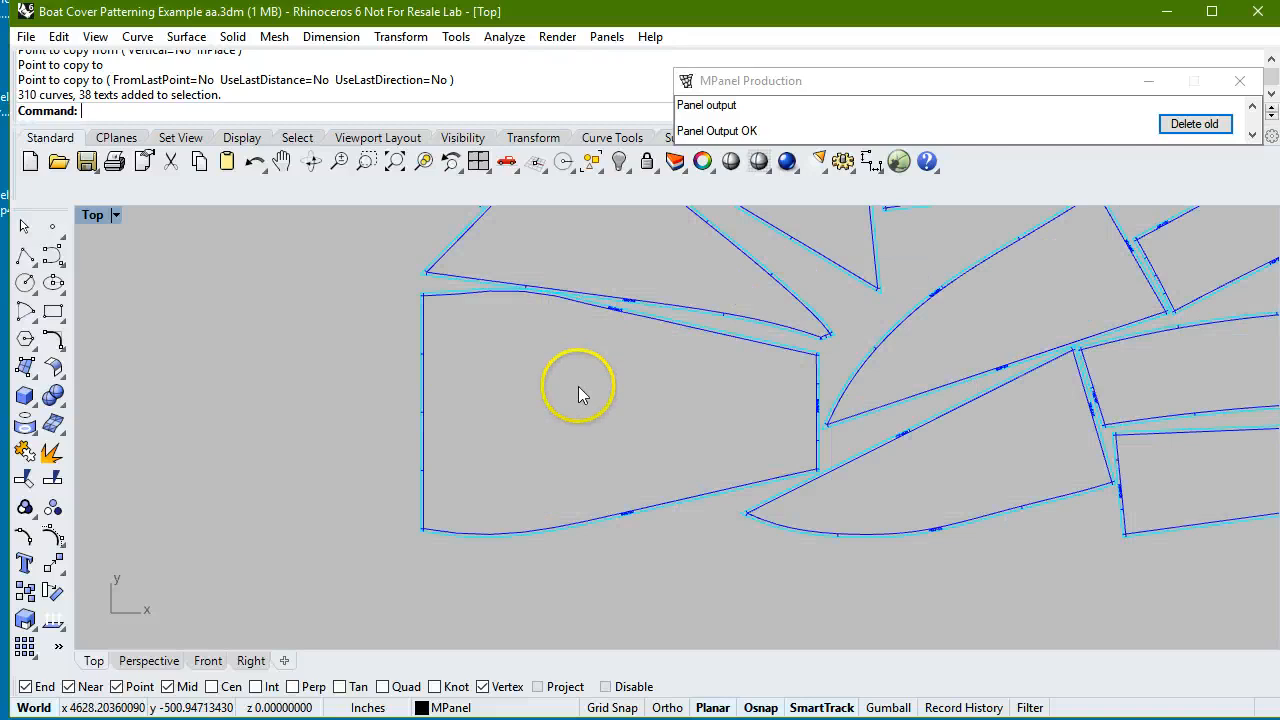
pyautogui.scroll(5, 445, 291)
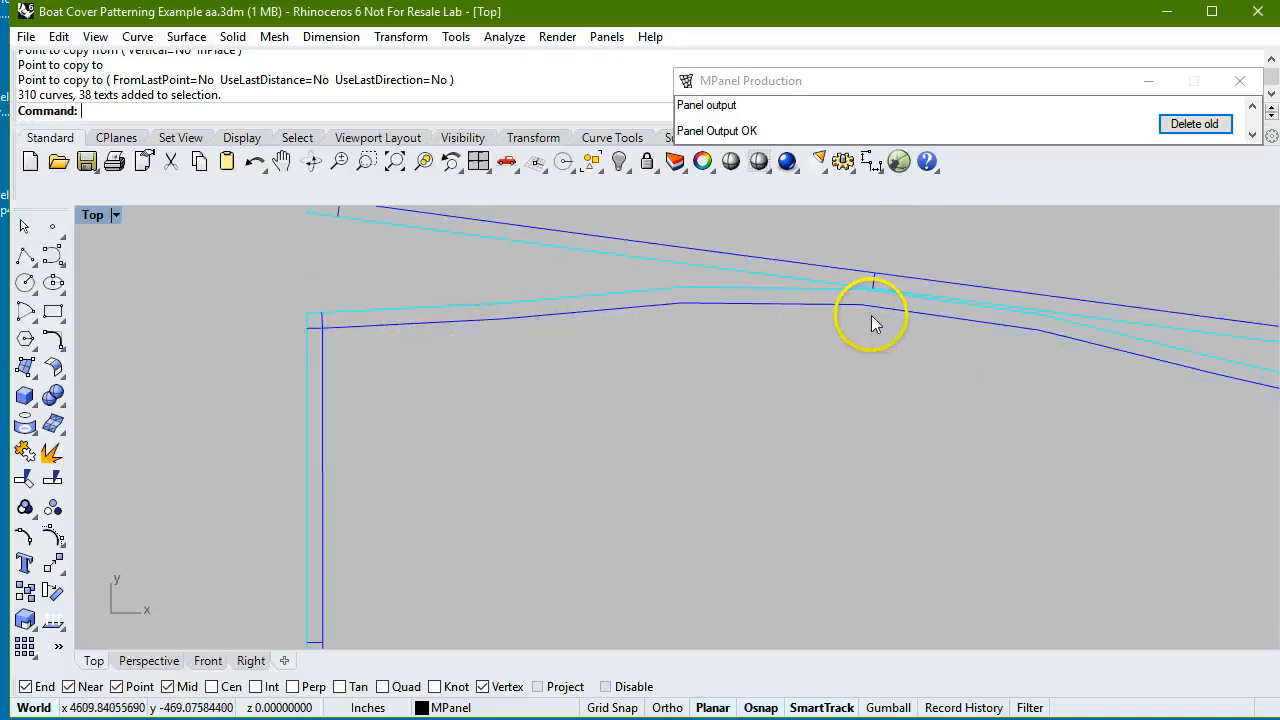
pyautogui.scroll(-4, 390, 298)
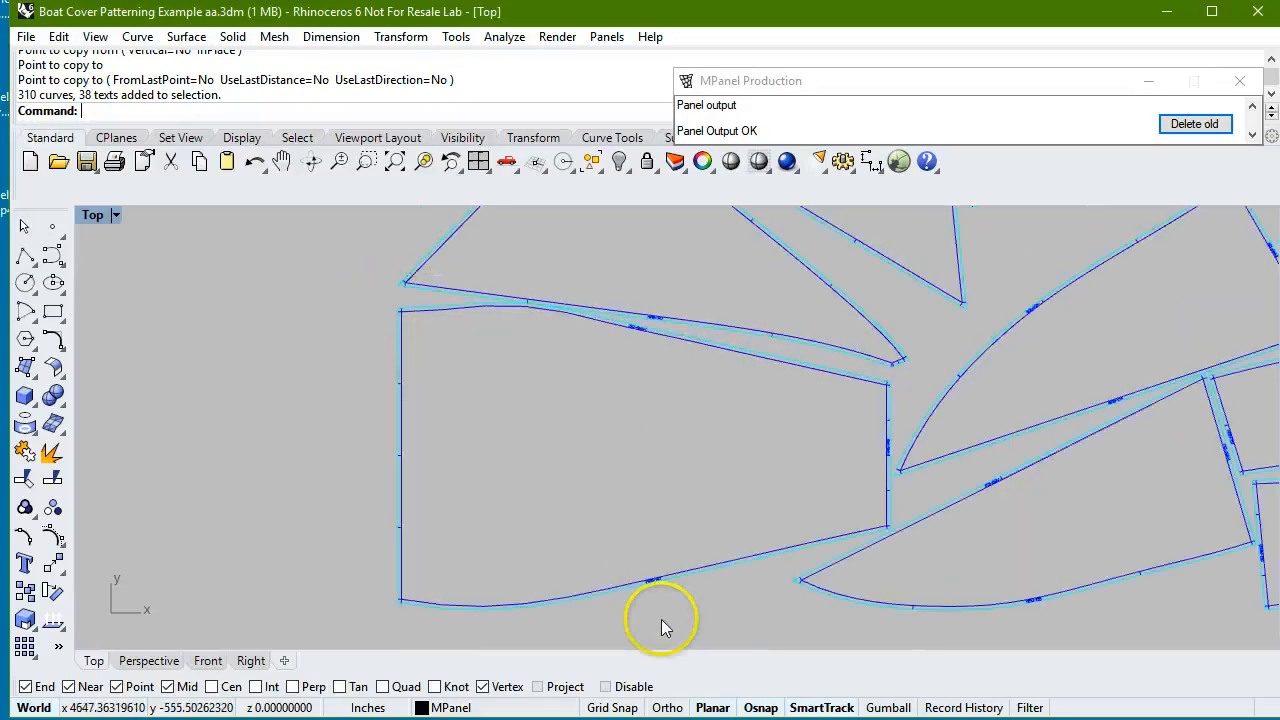
pyautogui.scroll(6, 650, 598)
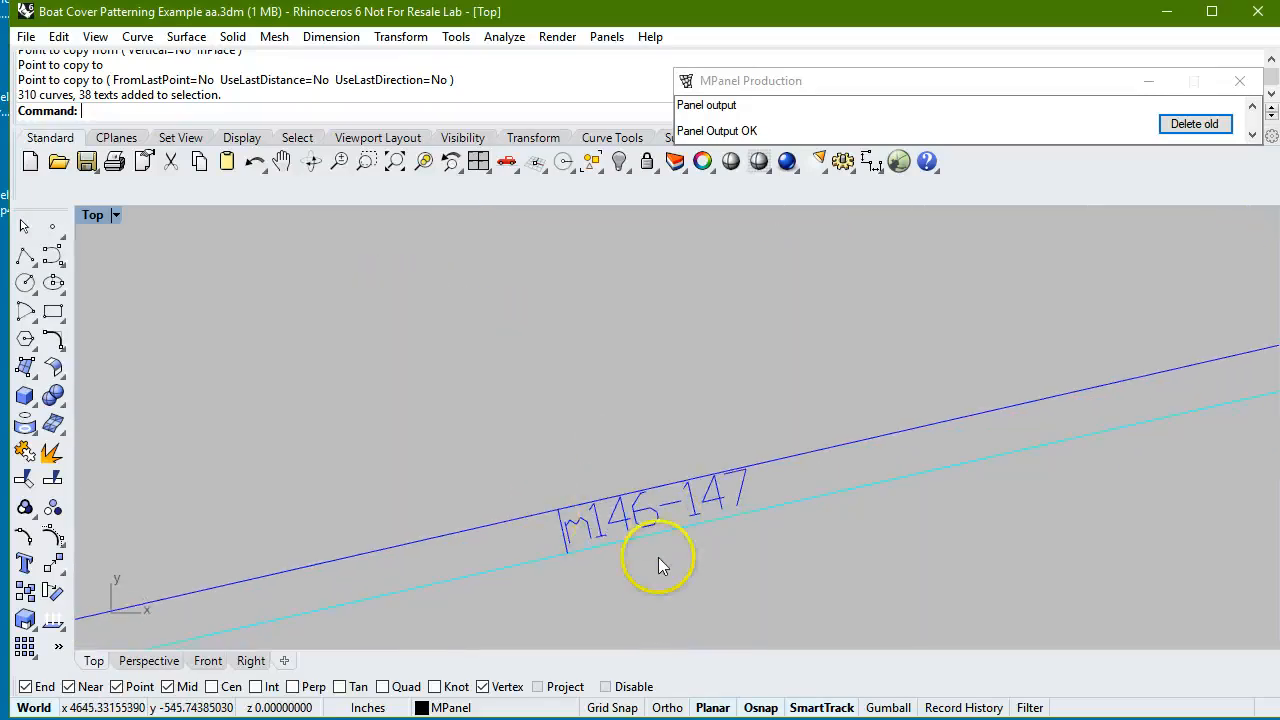
pyautogui.scroll(4, 575, 540)
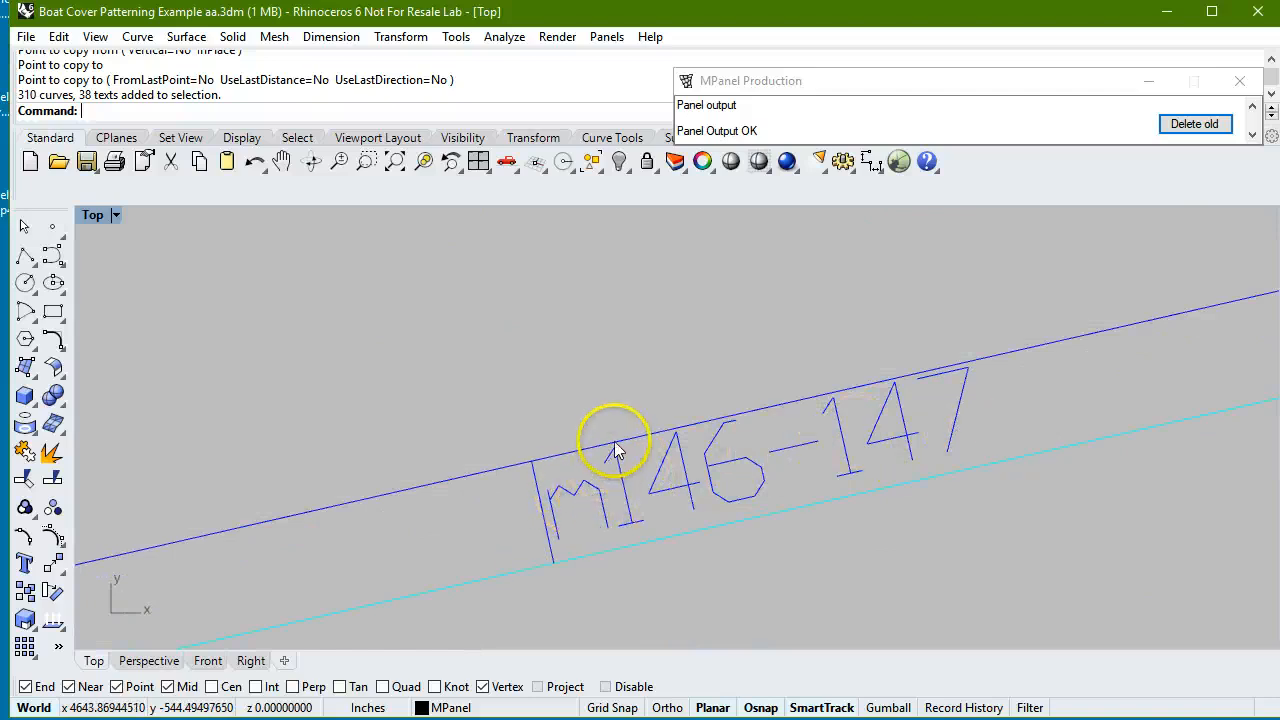
pyautogui.scroll(-5, 705, 517)
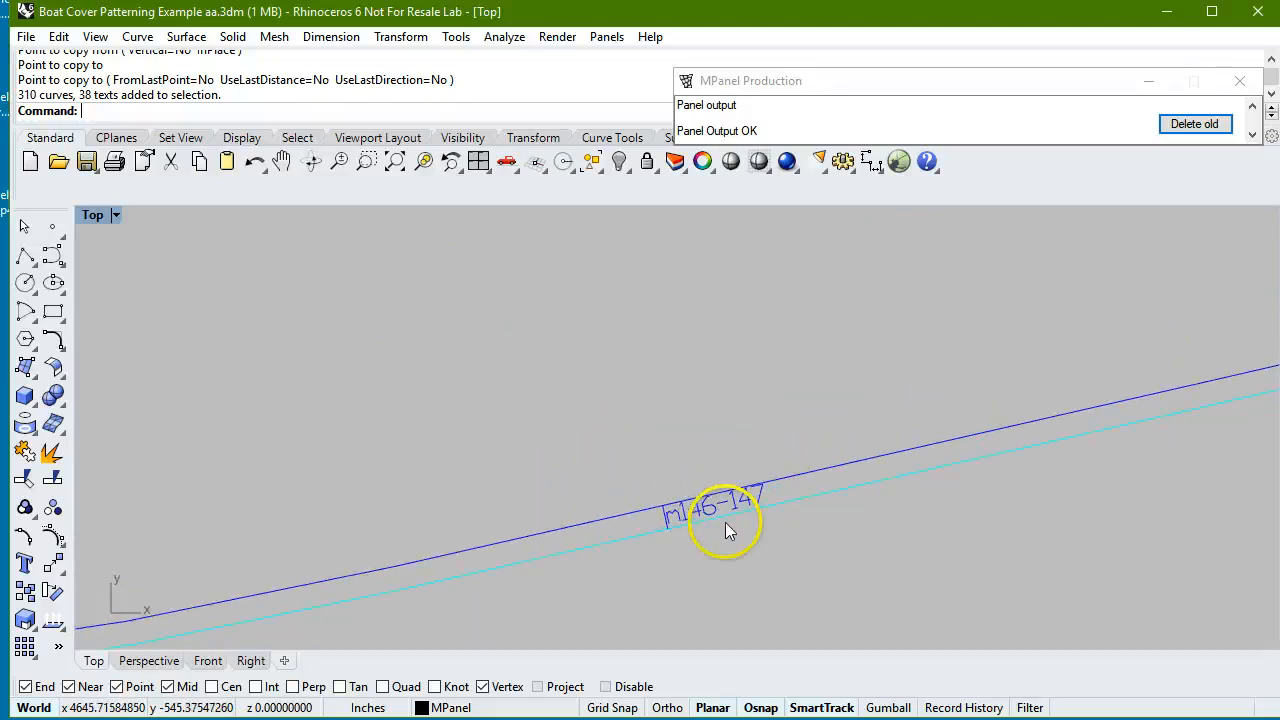
pyautogui.scroll(-10, 789, 571)
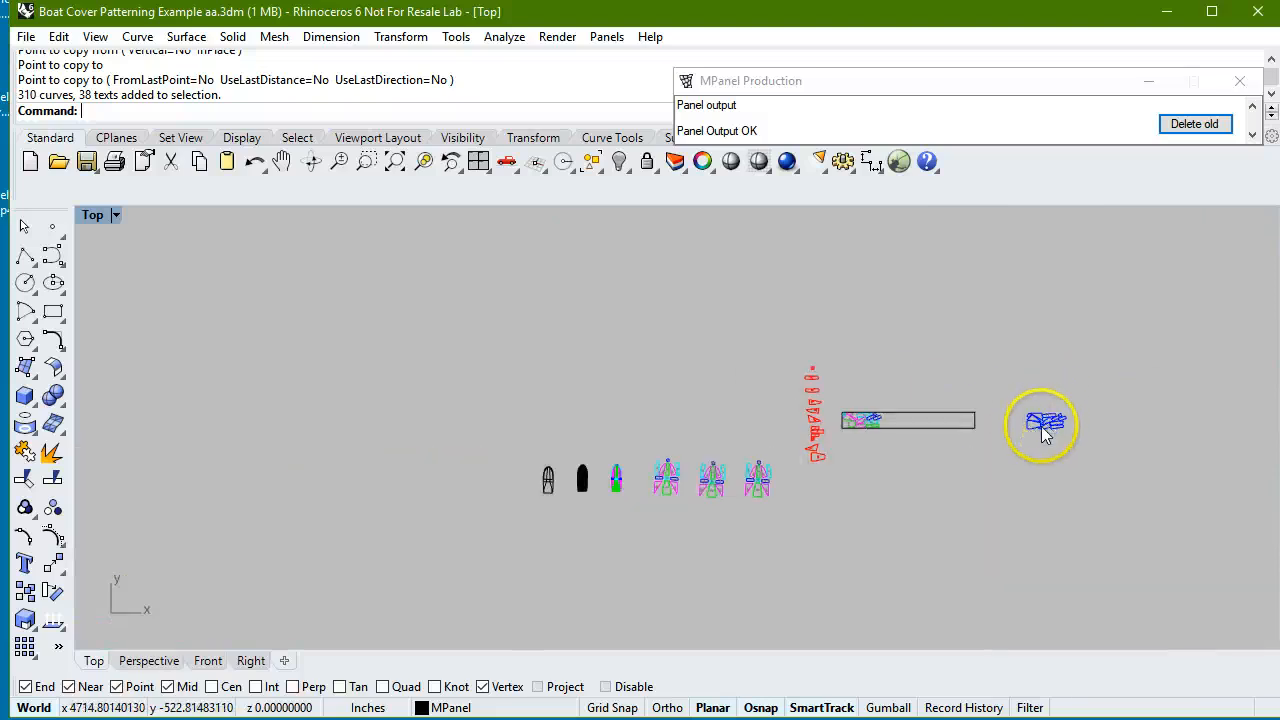
pyautogui.scroll(2, 1041, 426)
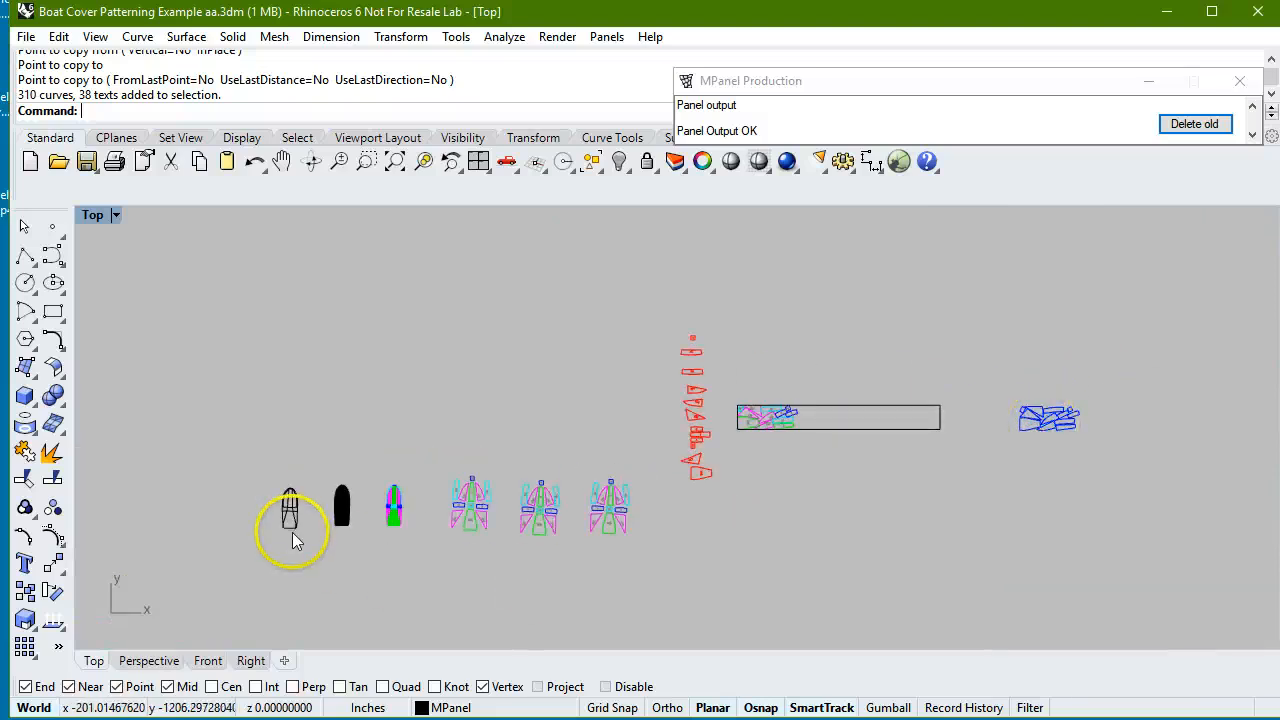
pyautogui.scroll(2, 300, 524)
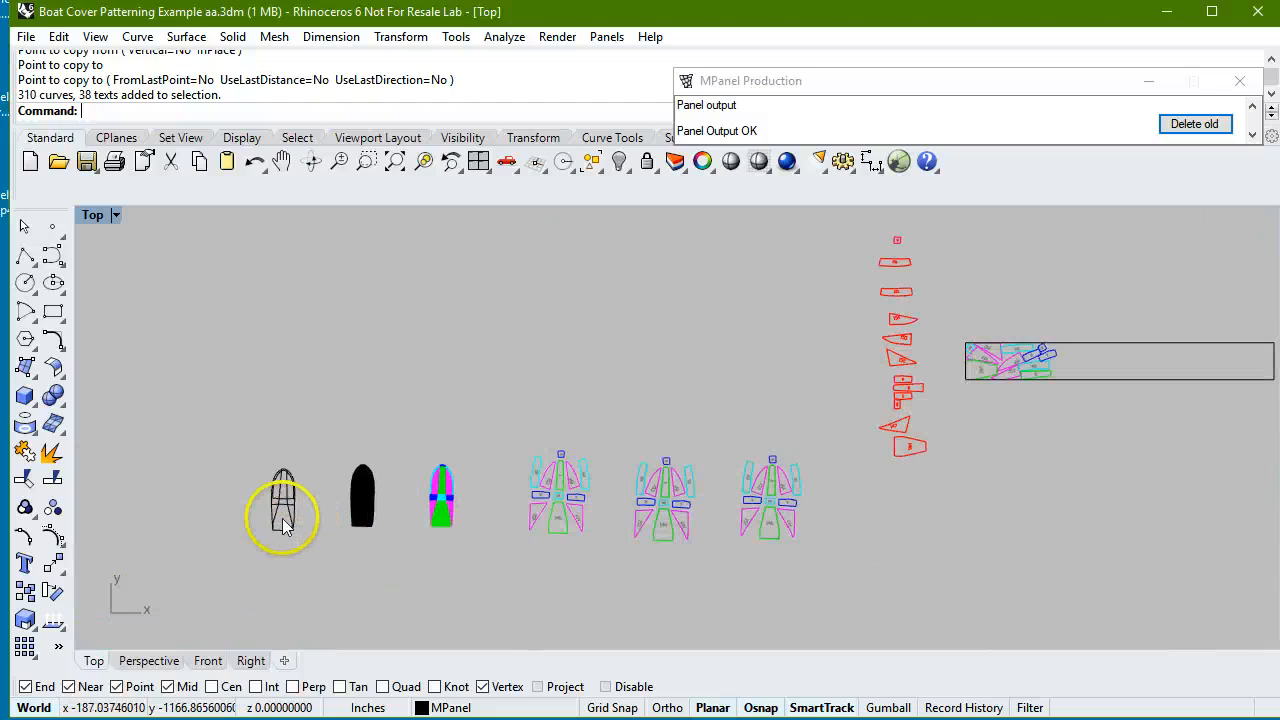
pyautogui.scroll(-2, 206, 480)
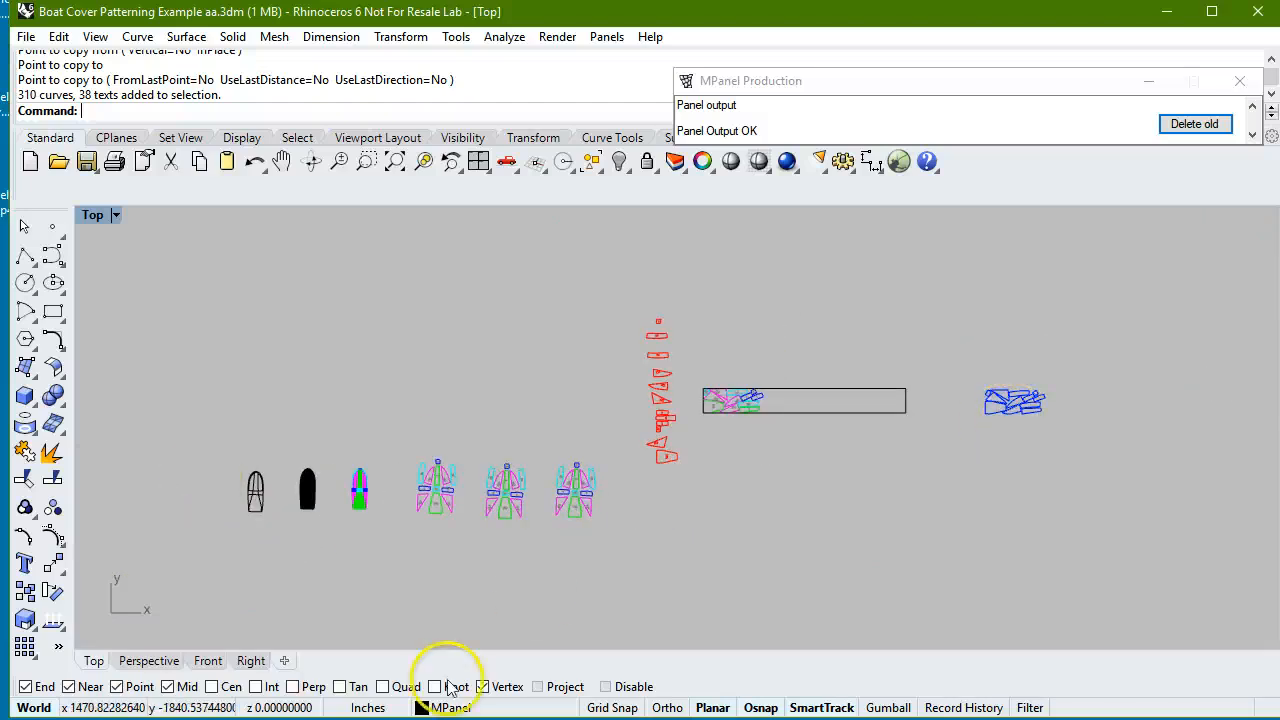